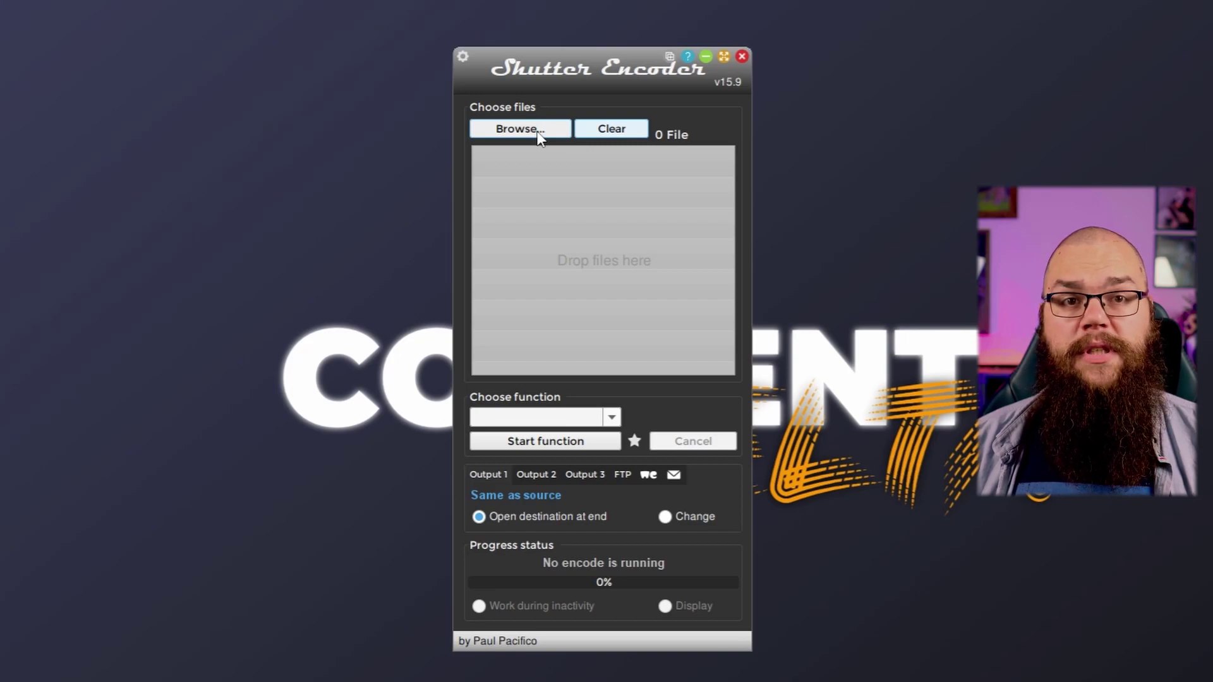
# Step: Load cam.mov into Shutter Encoder's conversion list
pyautogui.click(519, 129)
pyautogui.click(273, 82)
pyautogui.doubleClick(274, 81)
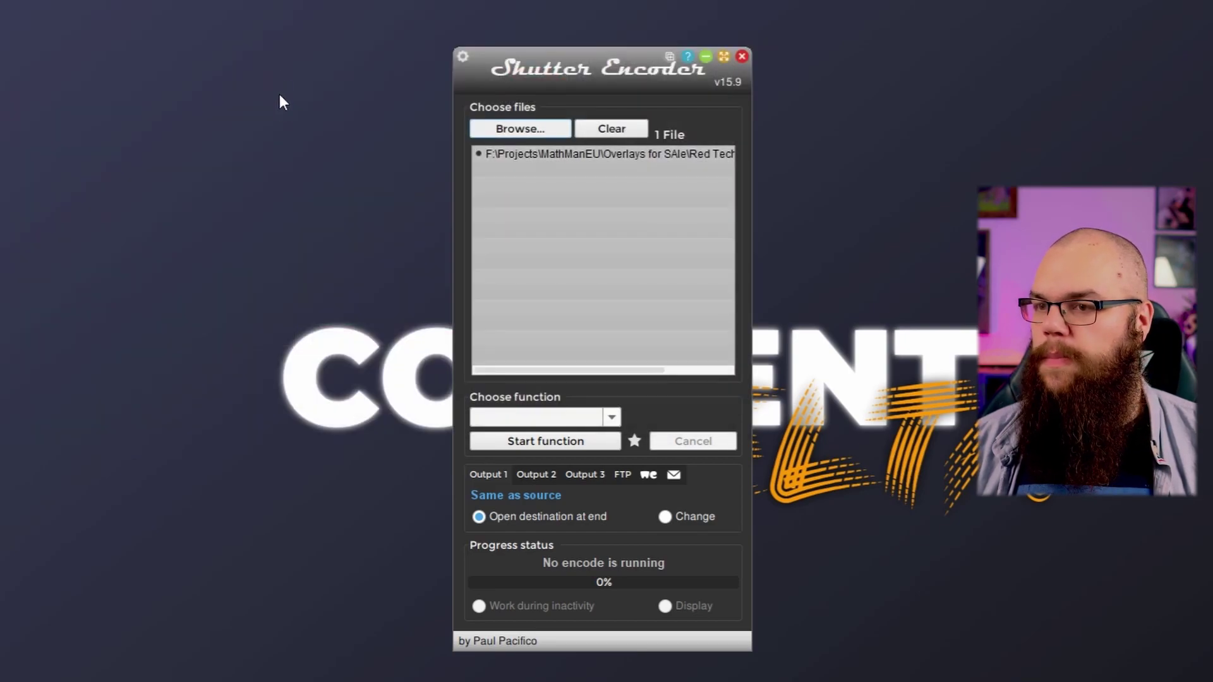
# Step: Set the conversion to VP9 and enable the alpha channel under Advanced features
pyautogui.click(613, 418)
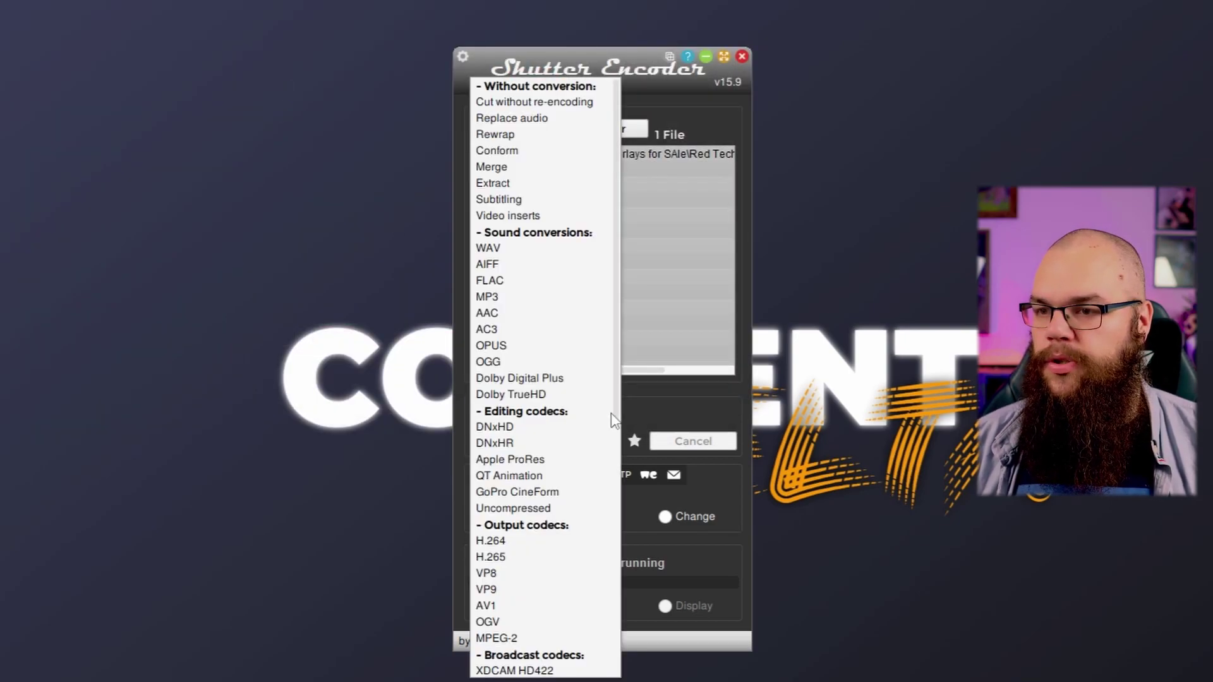
pyautogui.click(568, 594)
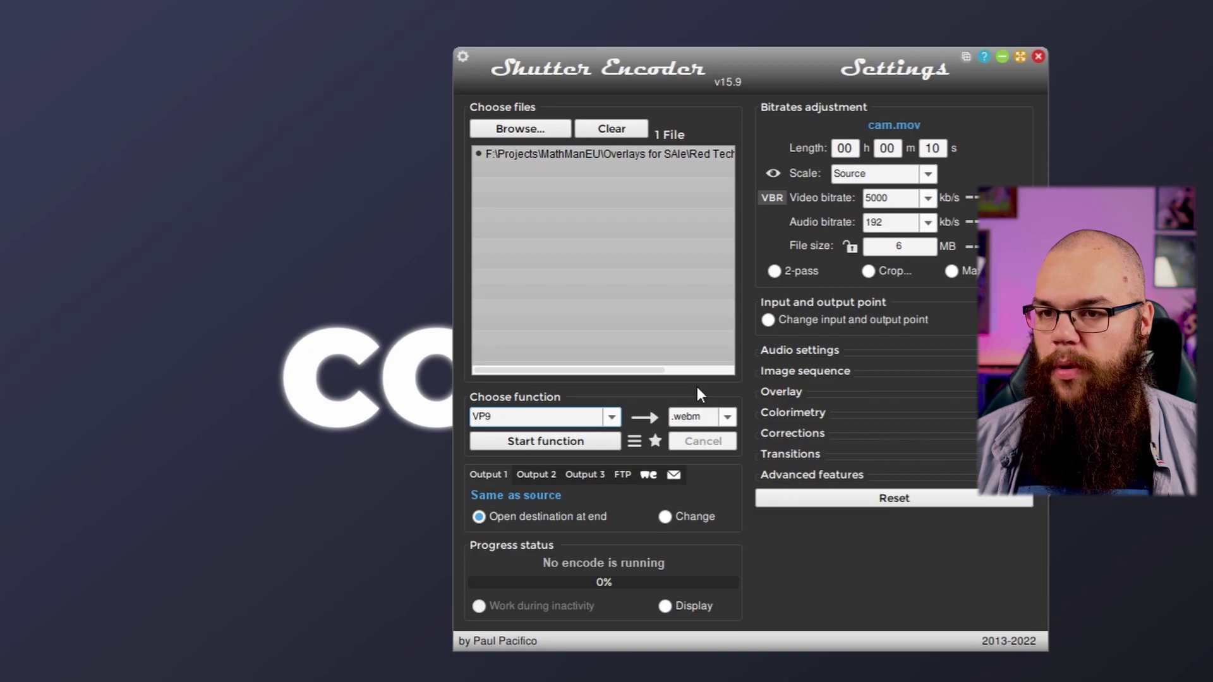
pyautogui.click(815, 476)
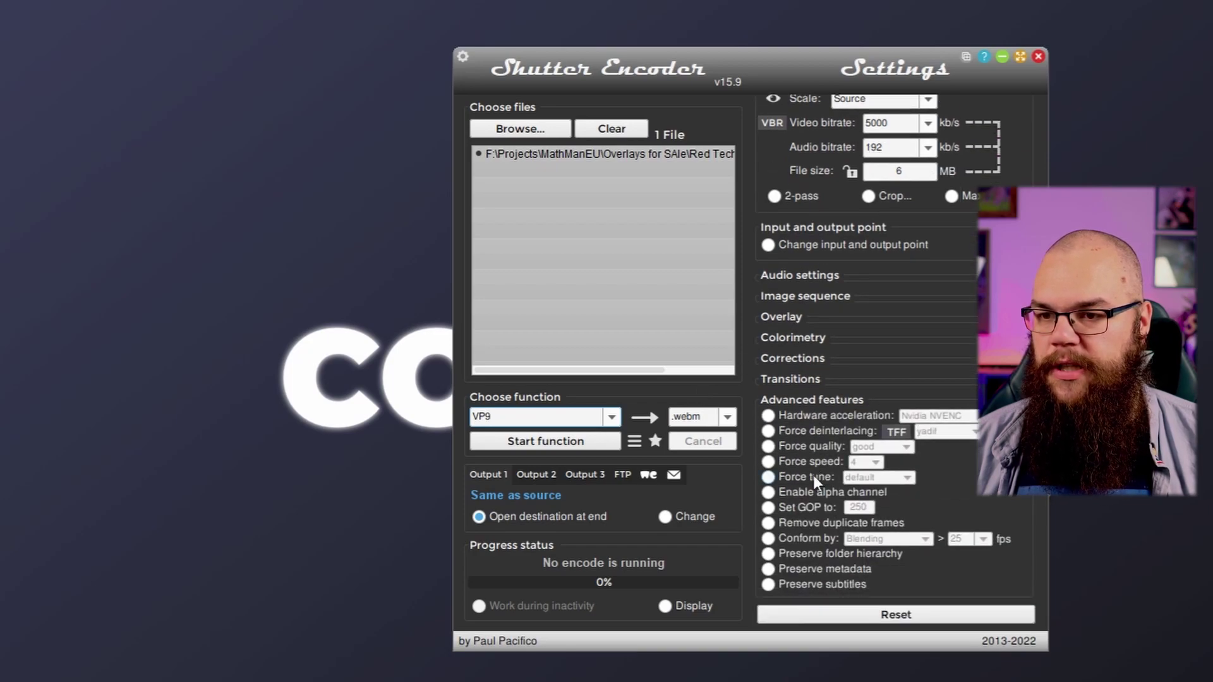
pyautogui.click(811, 494)
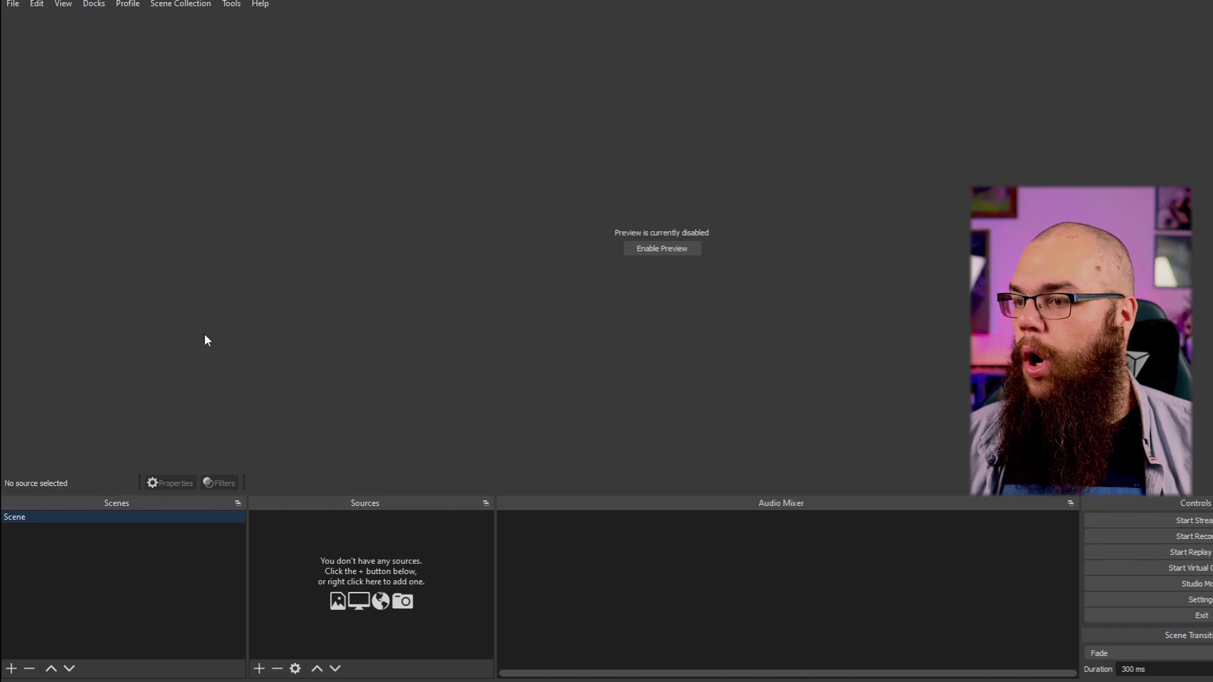
# Step: Rename the default scene to Starting Soon and add a Be Right Back scene
pyautogui.rightClick(32, 518)
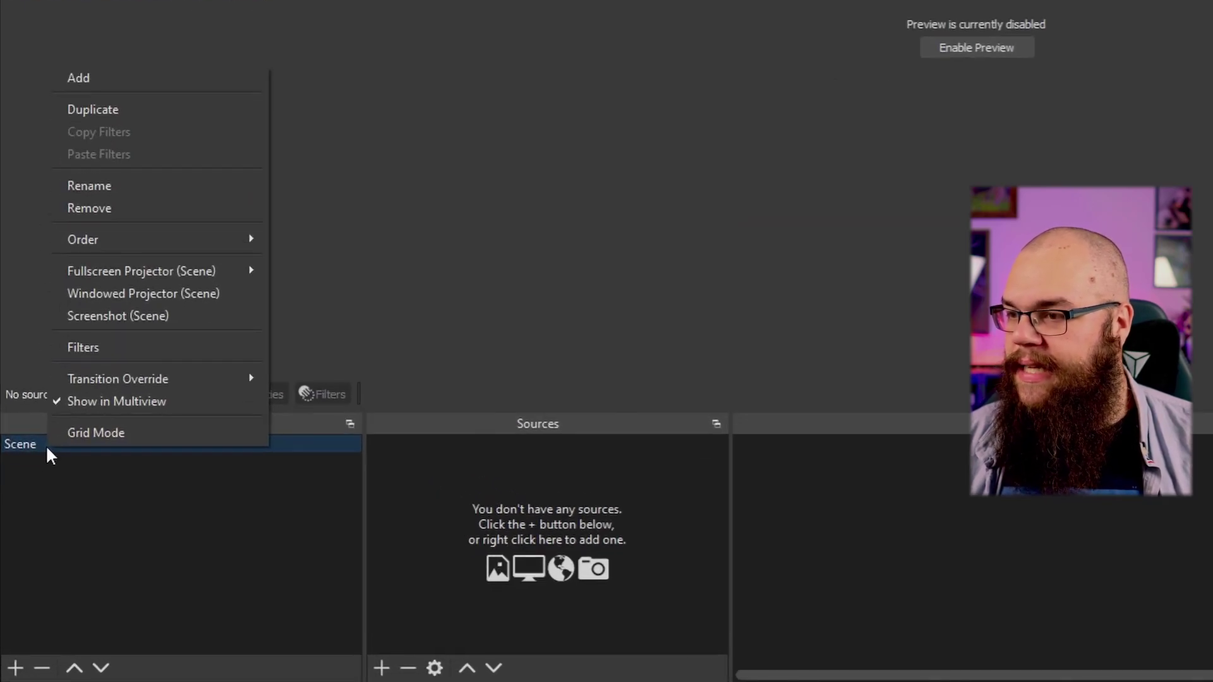
pyautogui.click(103, 192)
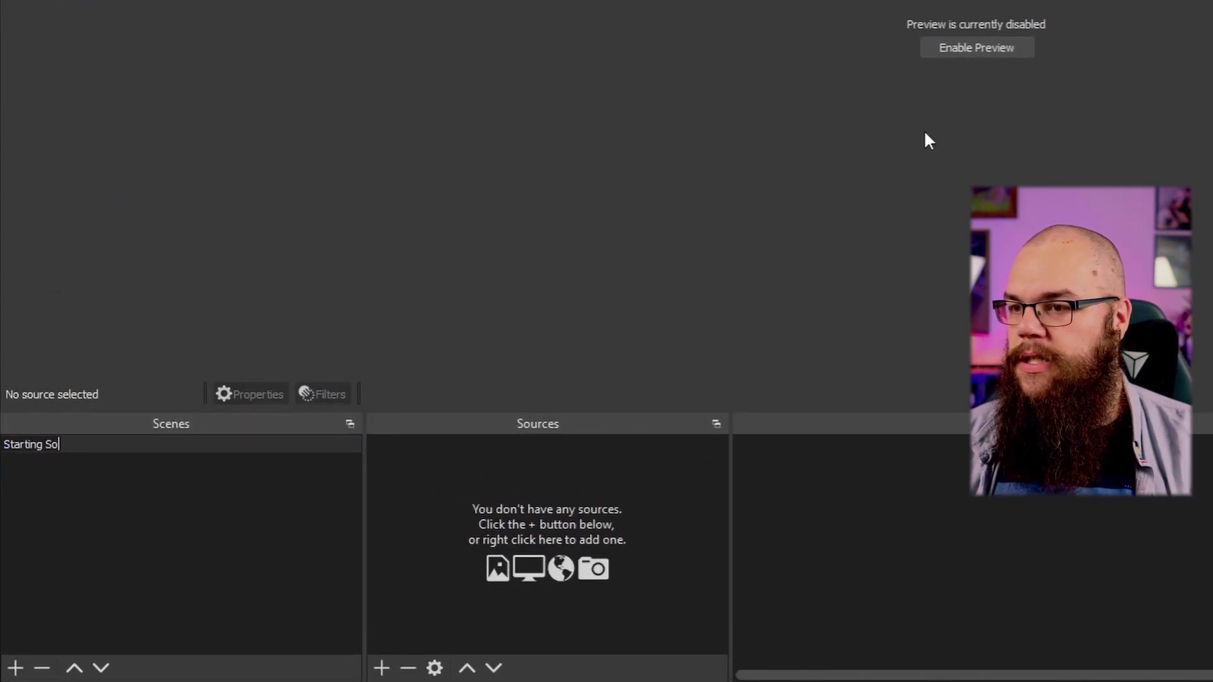
pyautogui.click(15, 668)
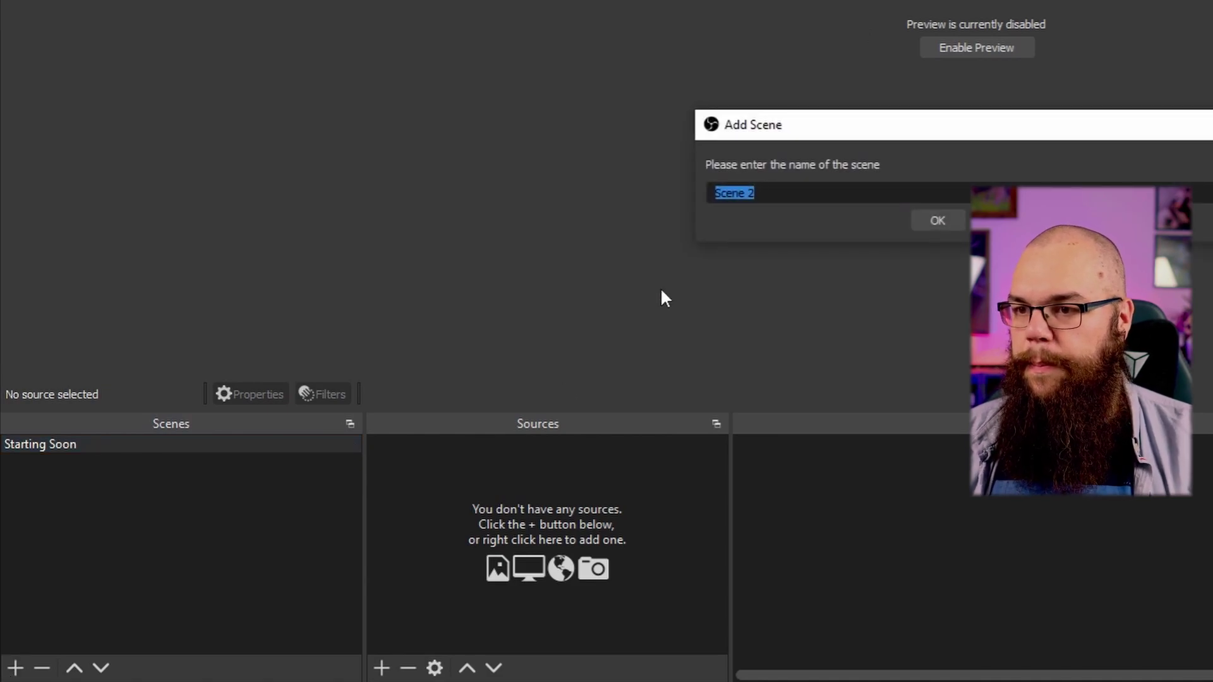
pyautogui.write('Be Right Back')
pyautogui.press('Return')
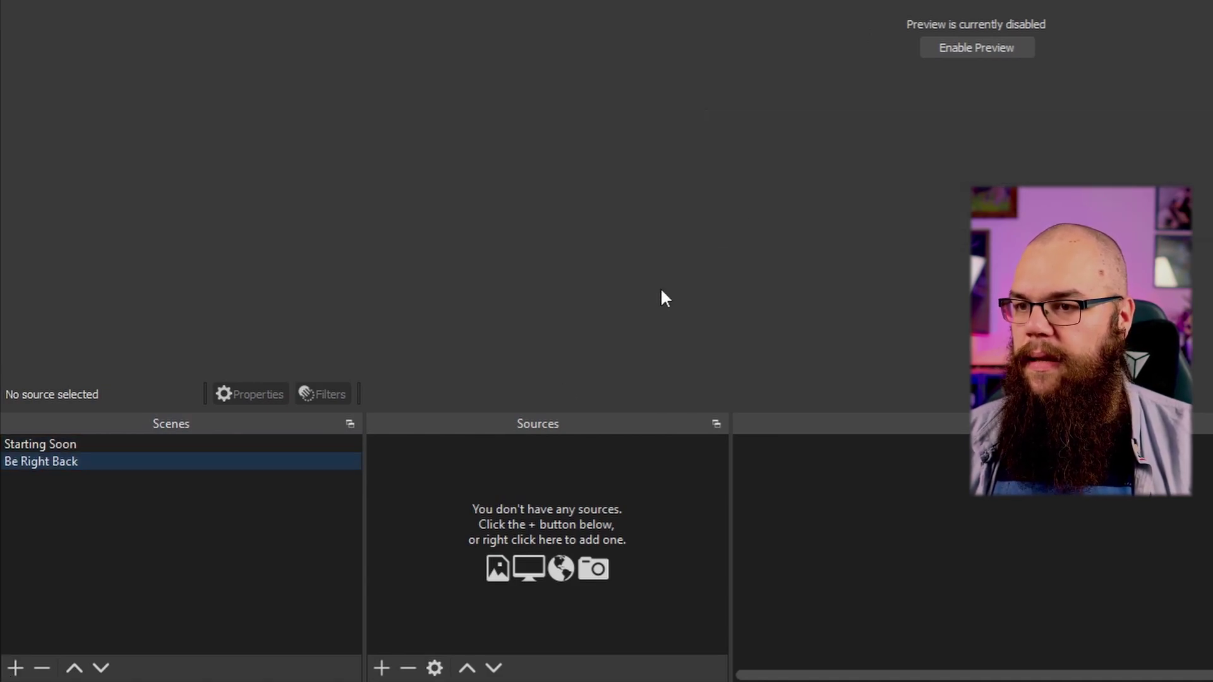
# Step: Add a third scene named Stream Ending
pyautogui.click(16, 667)
pyautogui.write('Stream End')
pyautogui.write('ing')
pyautogui.press('Return')
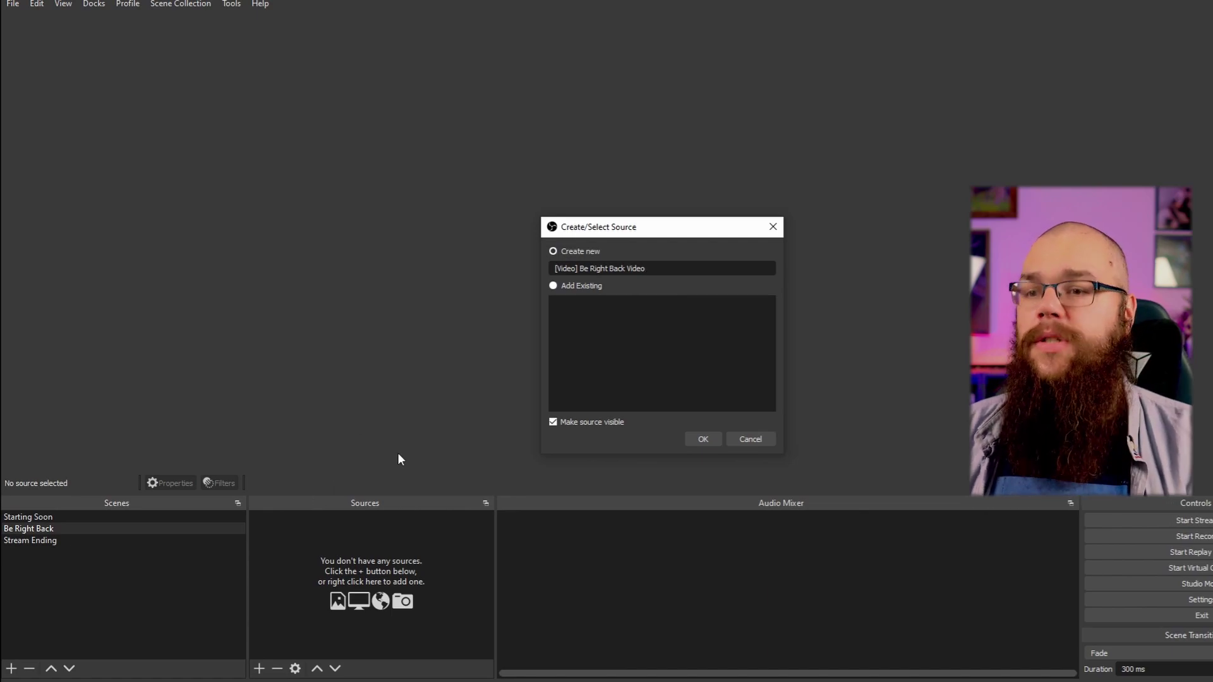
# Step: Point the '[Video] Be Right Back Video' source at brb.mp4 and enable Loop in its properties
pyautogui.click(696, 438)
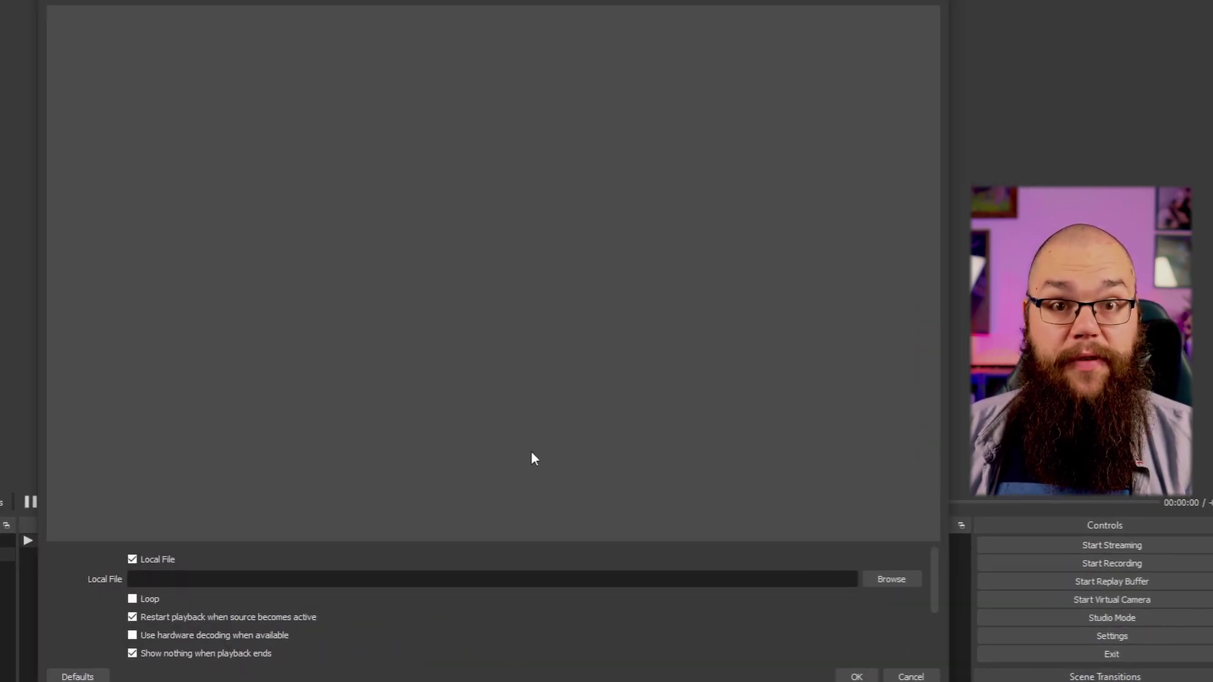
pyautogui.click(1010, 550)
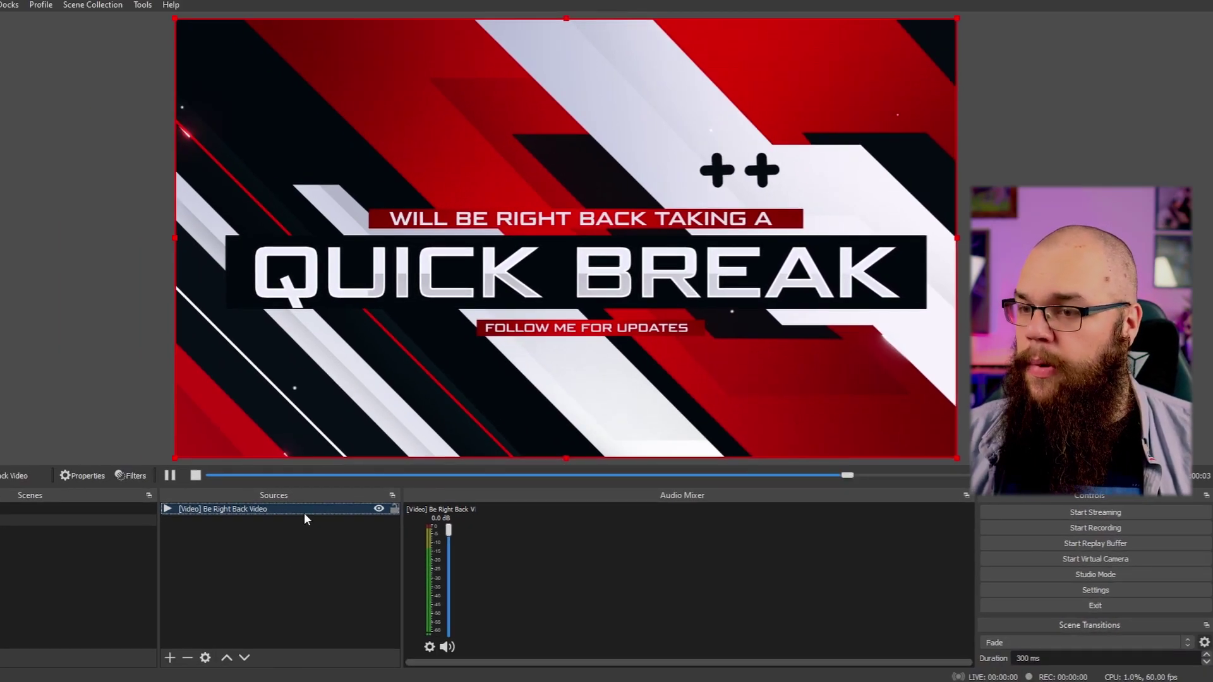
pyautogui.rightClick(305, 513)
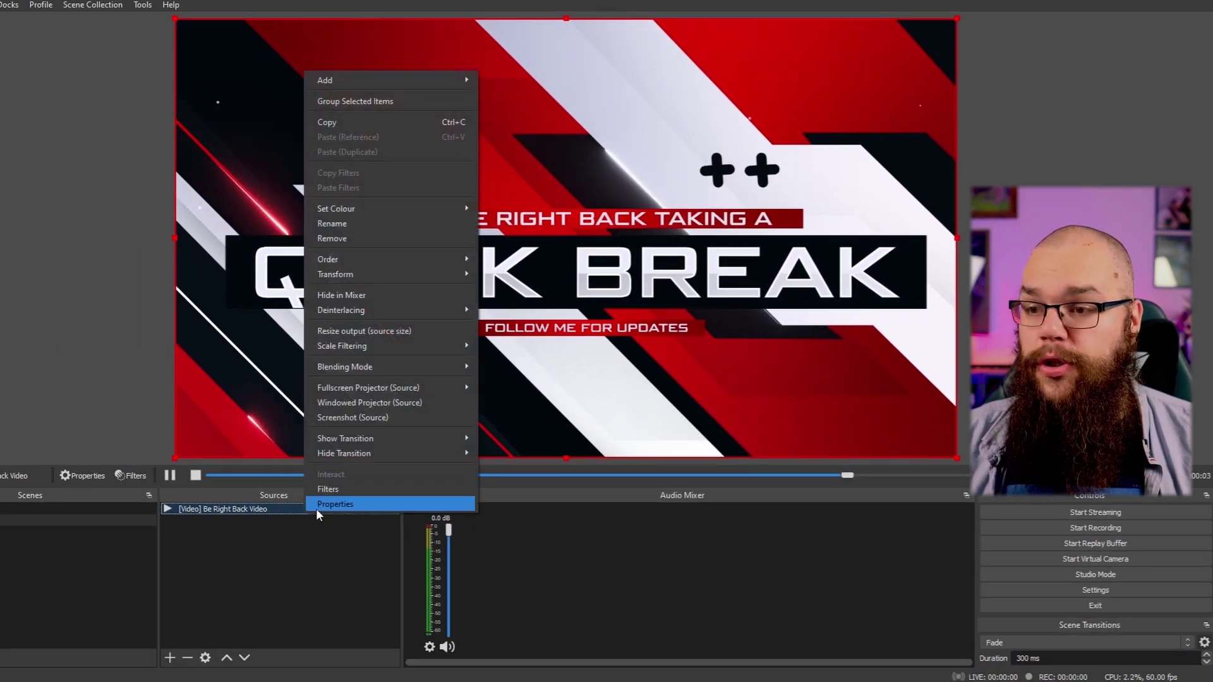
pyautogui.click(316, 508)
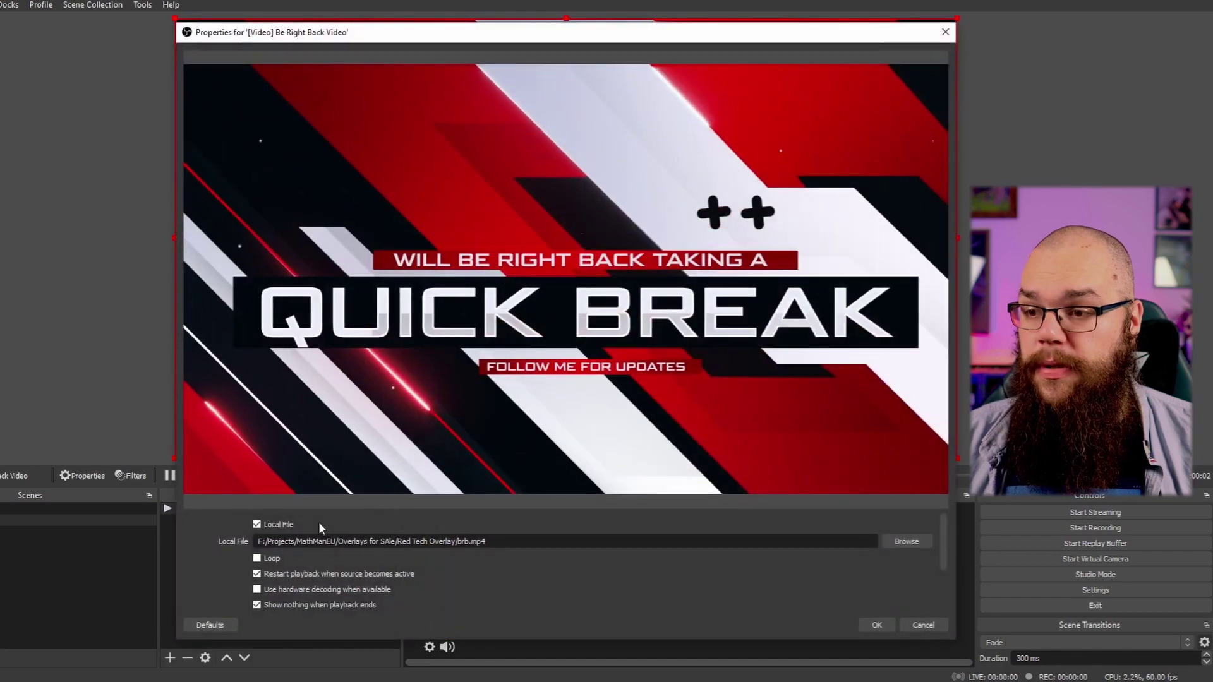
pyautogui.click(262, 559)
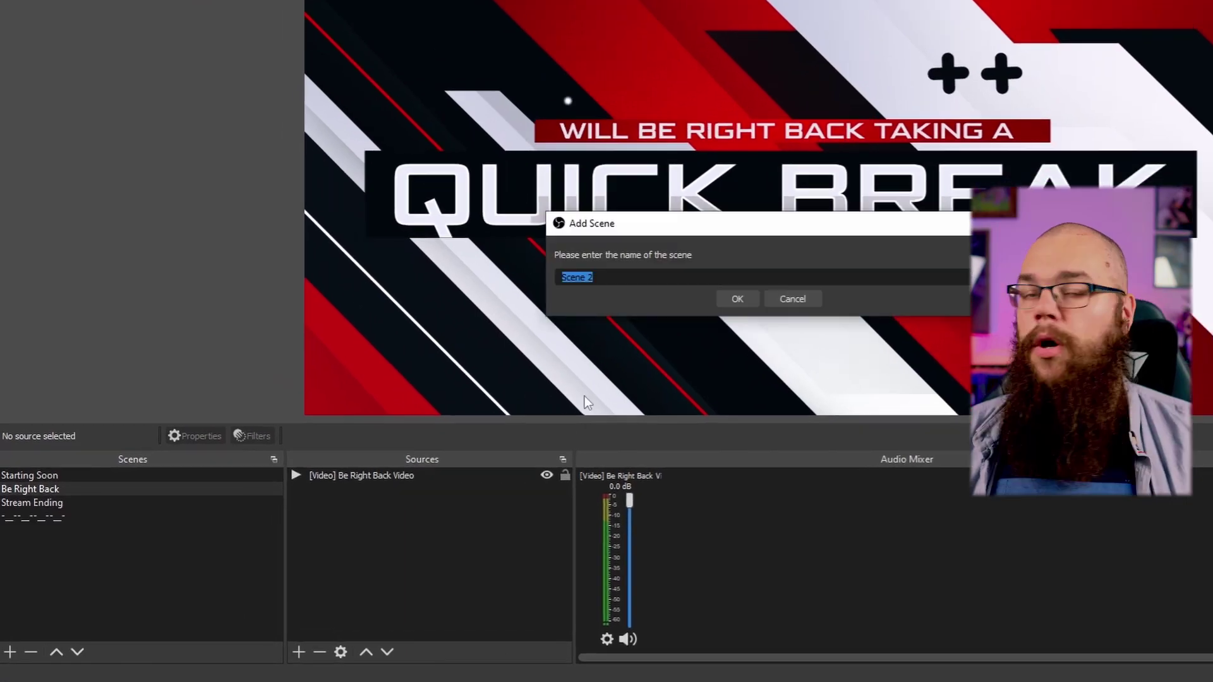
# Step: Create two new scenes named Main and Intermission
pyautogui.write('Main')
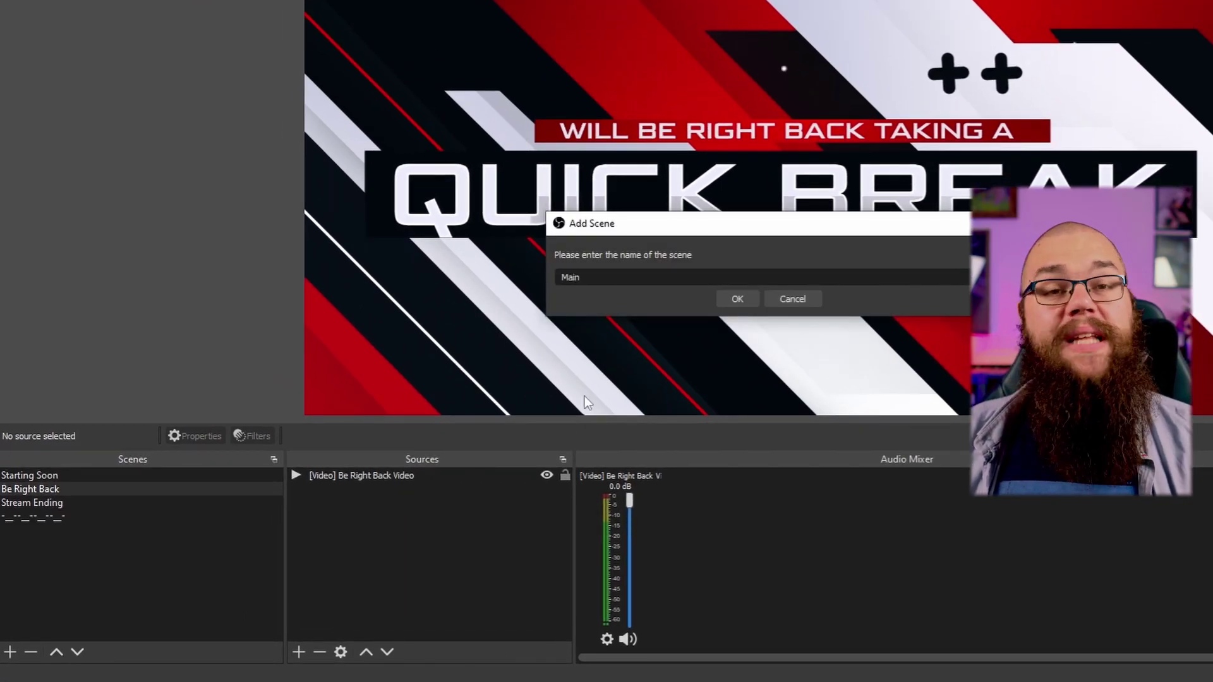
pyautogui.press('Return')
pyautogui.click(8, 652)
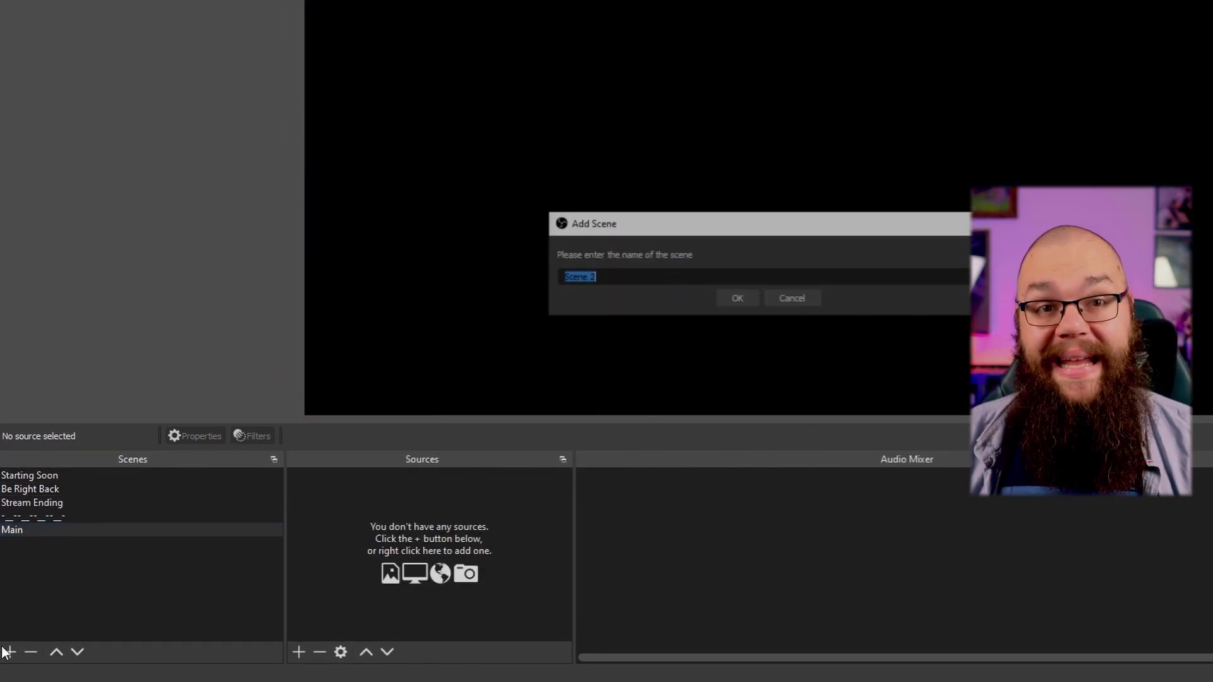
pyautogui.write('Intermission')
pyautogui.press('Return')
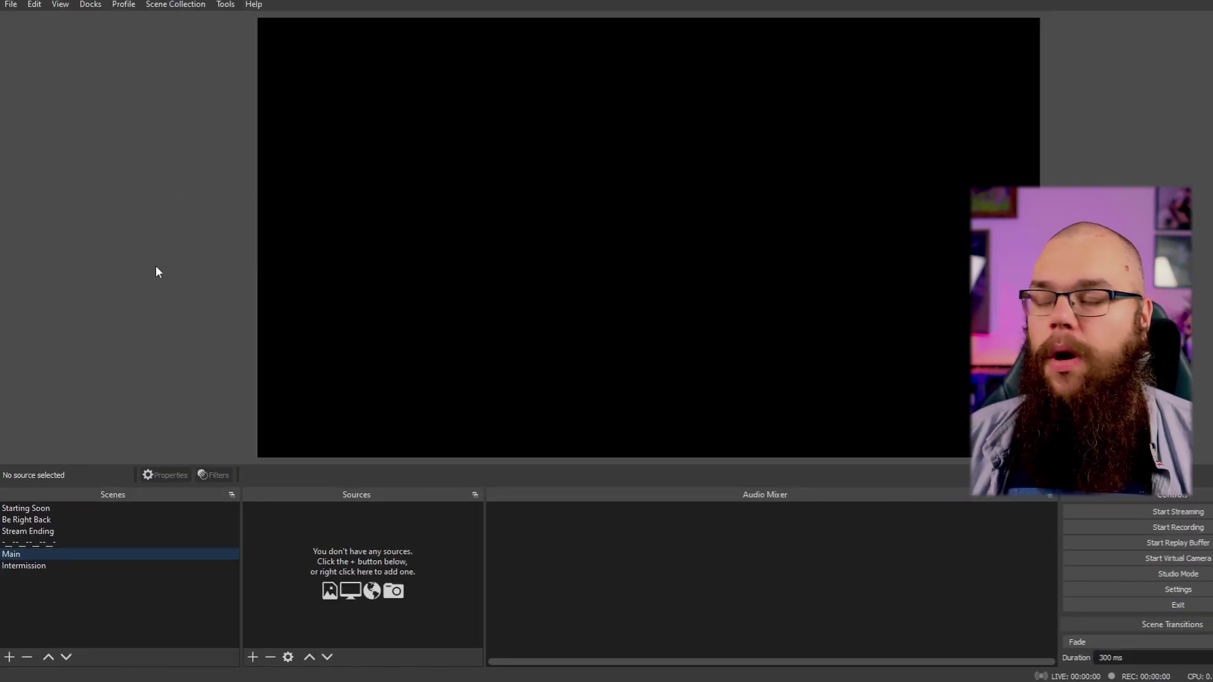
# Step: Add an intermission 3.webm media source to Intermission, then create a new camera scene
pyautogui.click(134, 565)
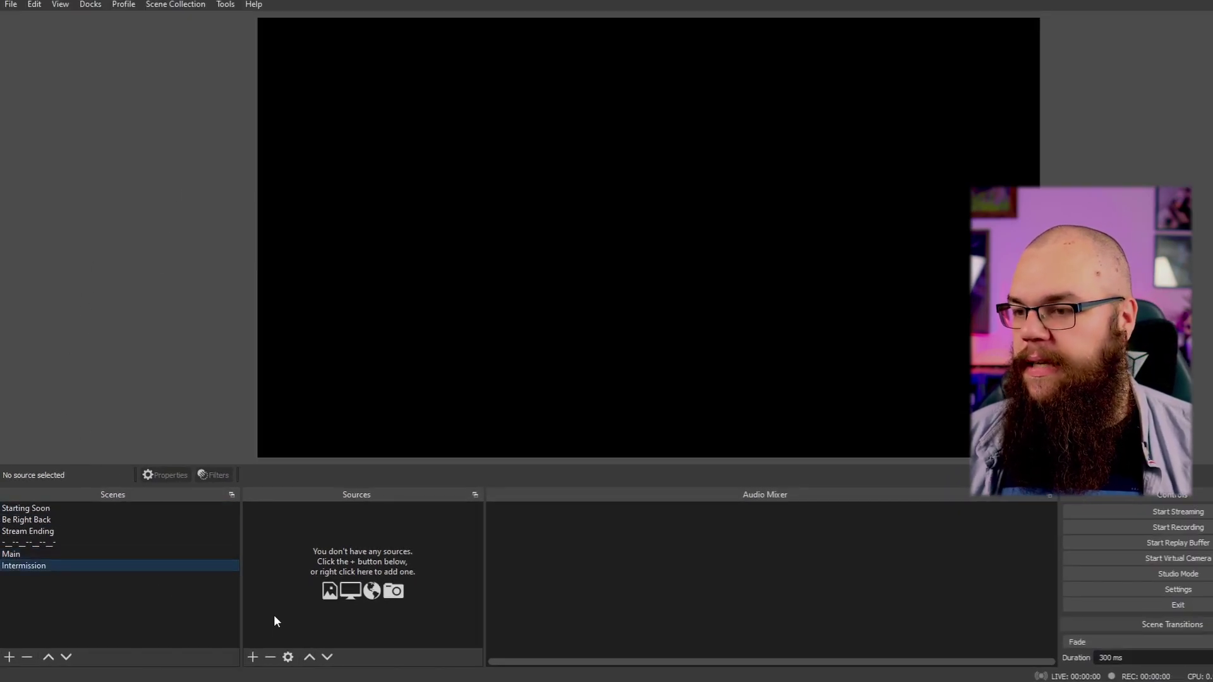
pyautogui.click(252, 656)
pyautogui.click(339, 497)
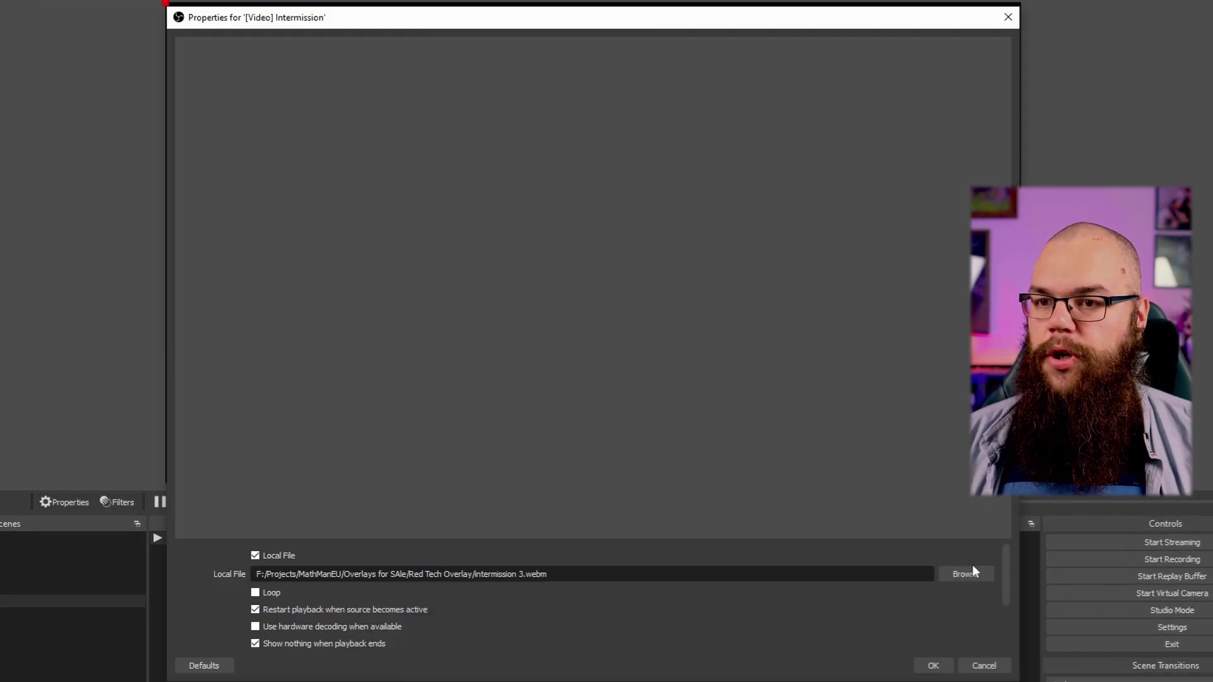
pyautogui.click(967, 571)
pyautogui.click(824, 177)
pyautogui.doubleClick(825, 178)
pyautogui.click(924, 668)
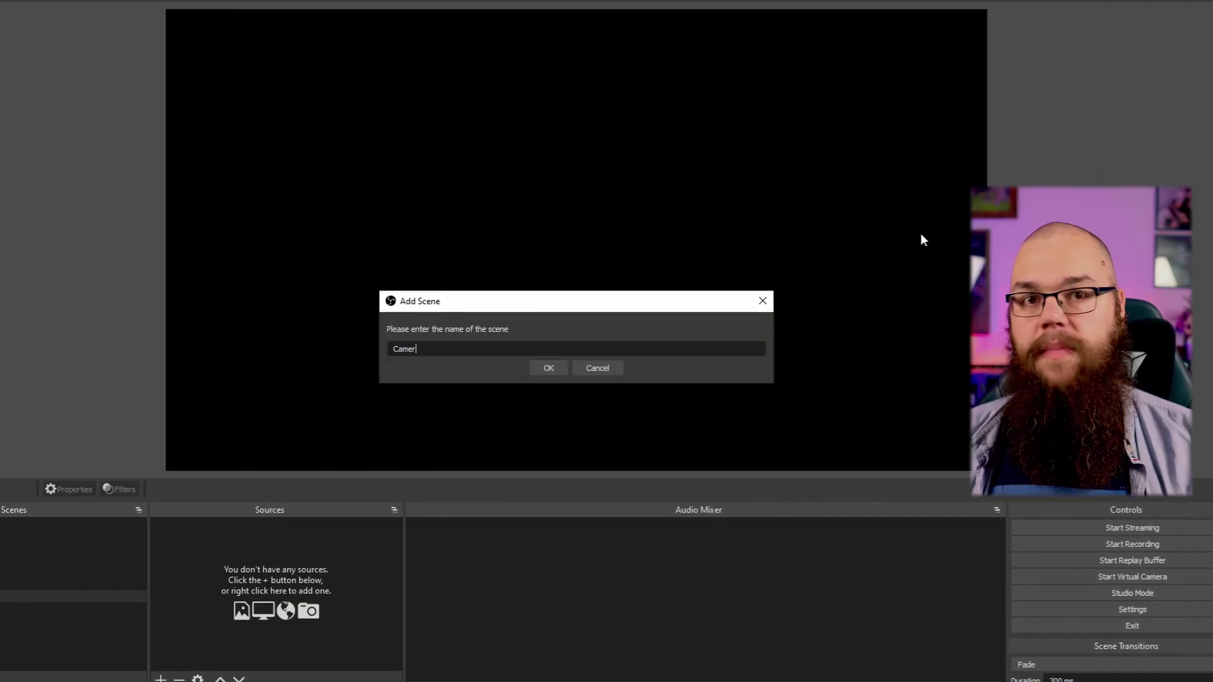
pyautogui.write('a Only')
pyautogui.press('Return')
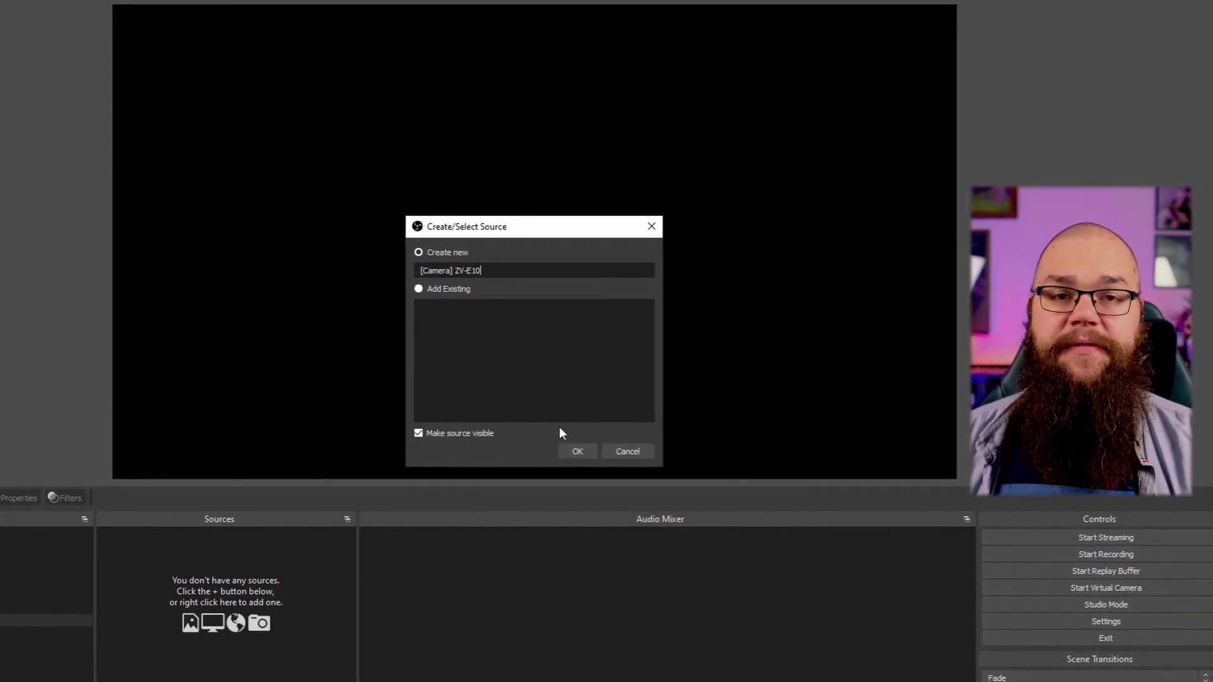
# Step: Create the '[Camera] ZV-E10' source on Game Capture HD60 Pro, then select Intermission
pyautogui.press('Return')
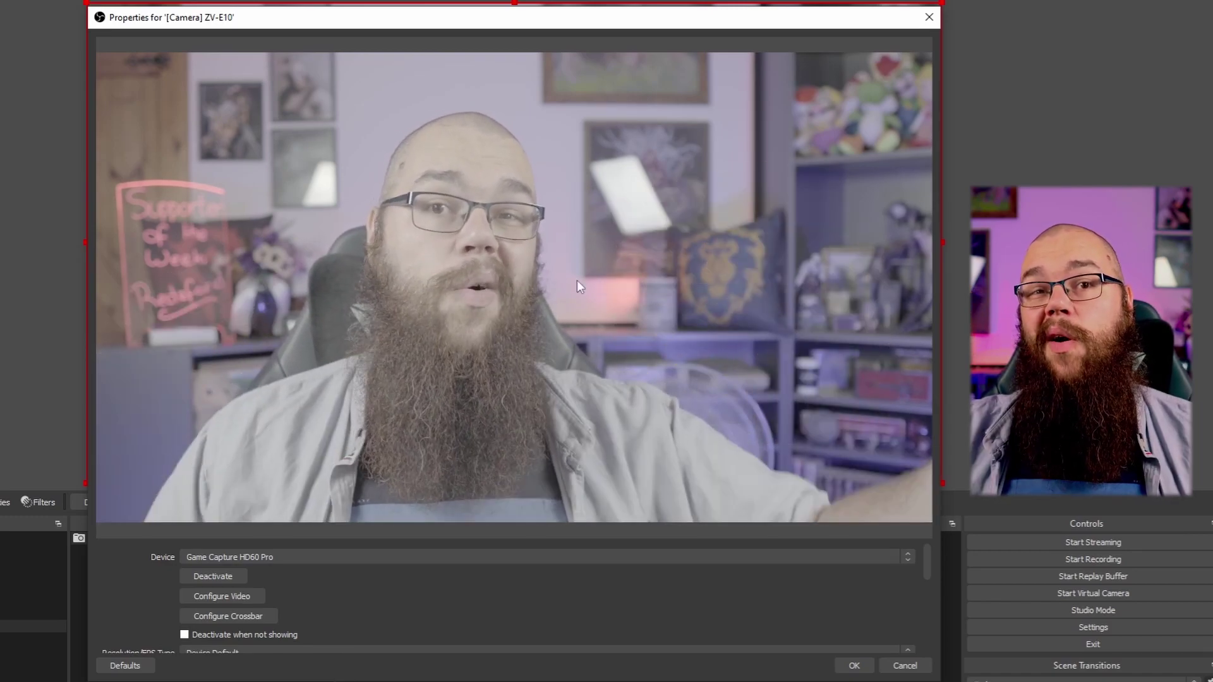
pyautogui.click(861, 666)
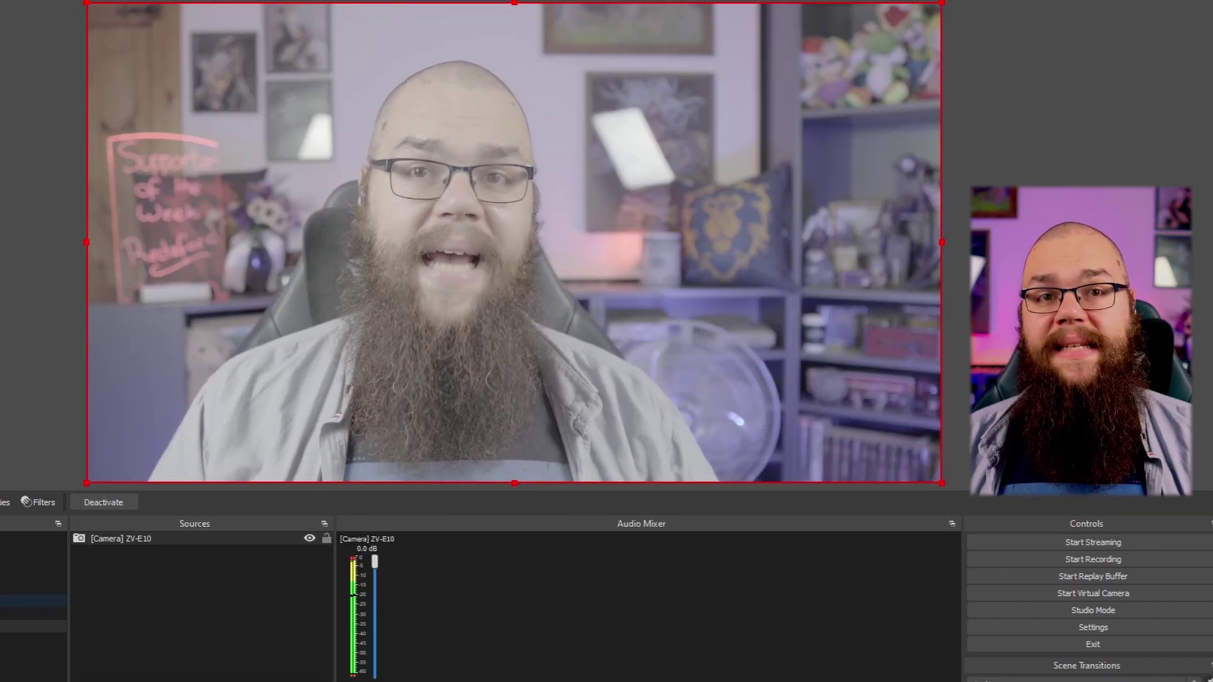
pyautogui.click(31, 600)
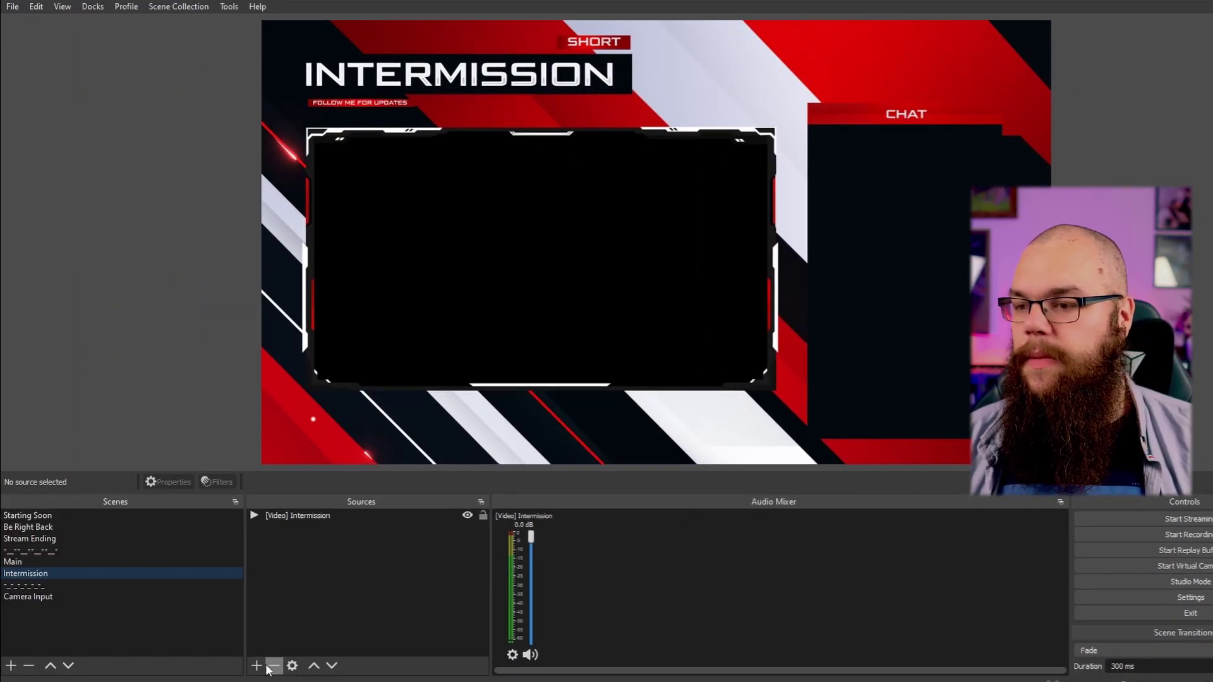
# Step: Nest the Camera Input scene in Intermission, sized into the overlay's webcam frame below the video
pyautogui.click(257, 666)
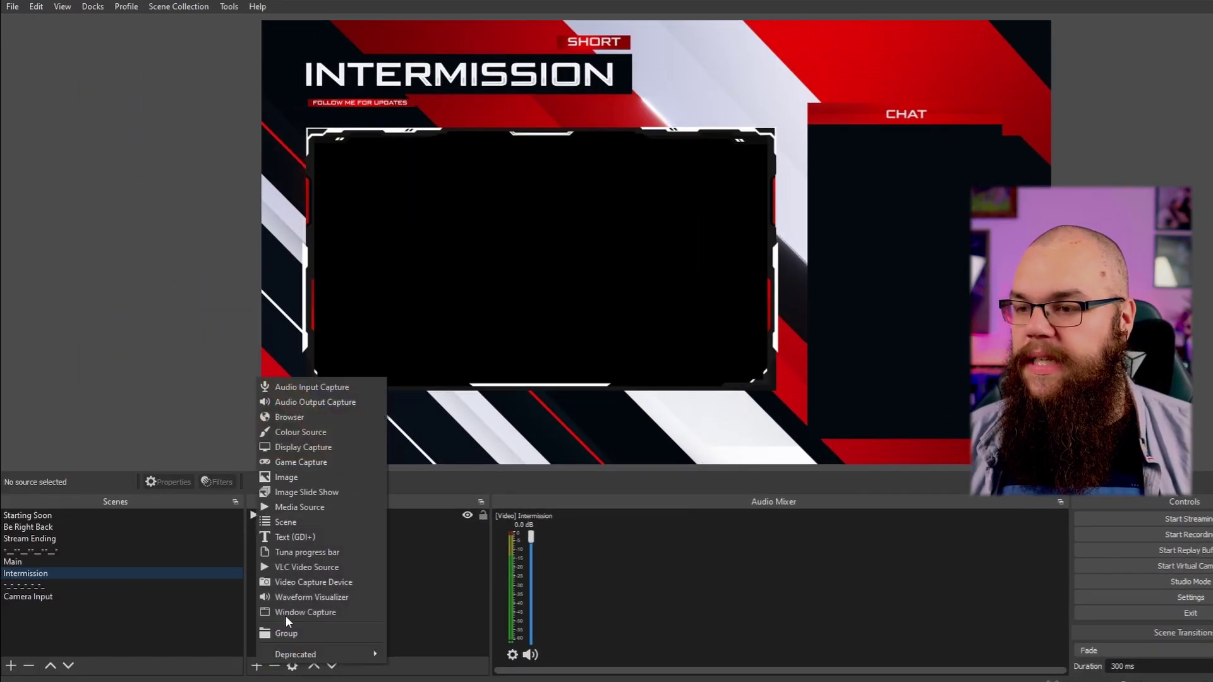
pyautogui.click(342, 523)
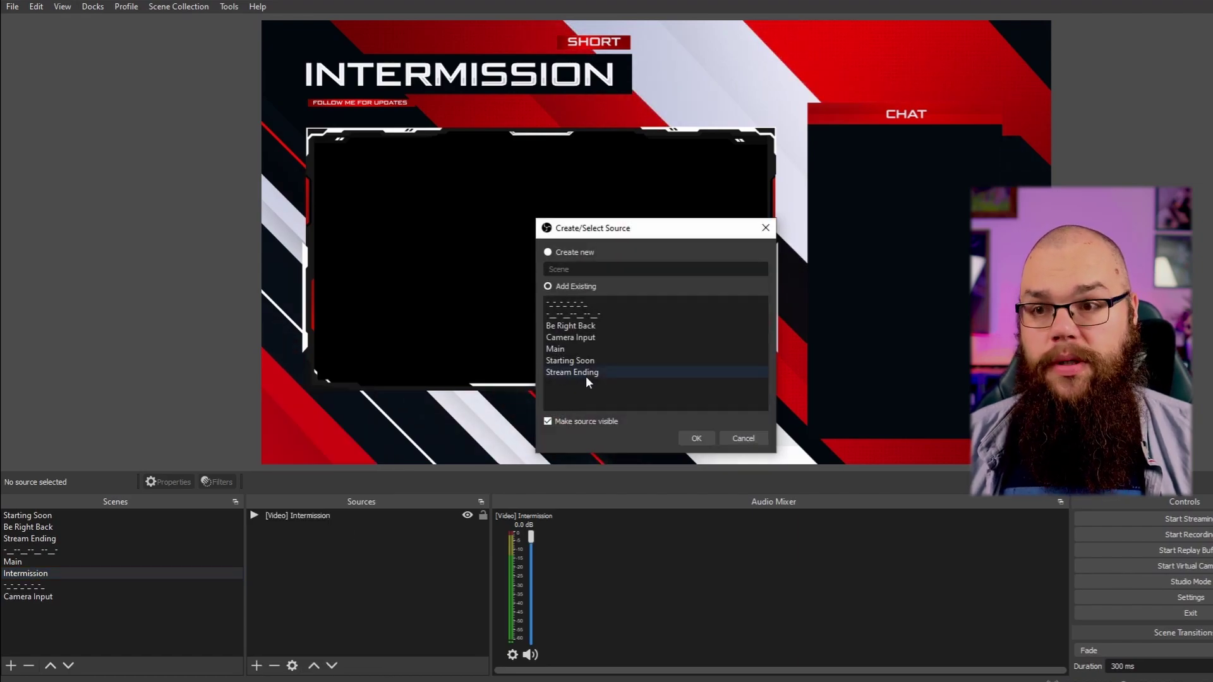
pyautogui.click(586, 339)
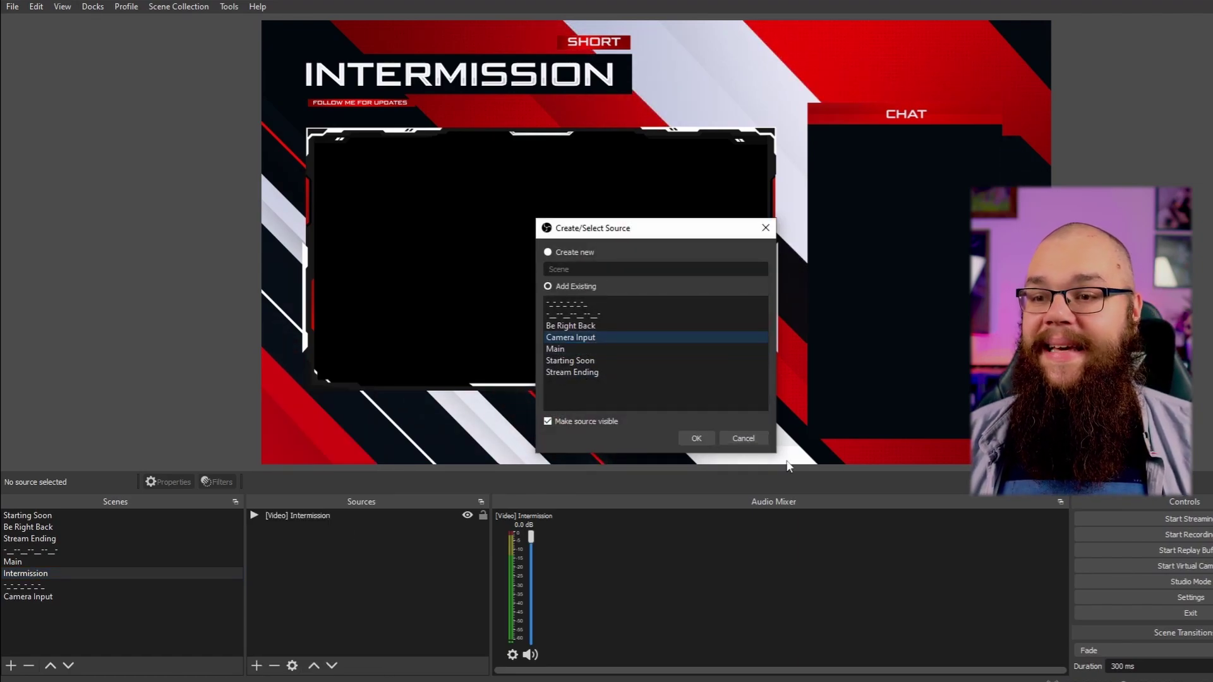
pyautogui.click(696, 440)
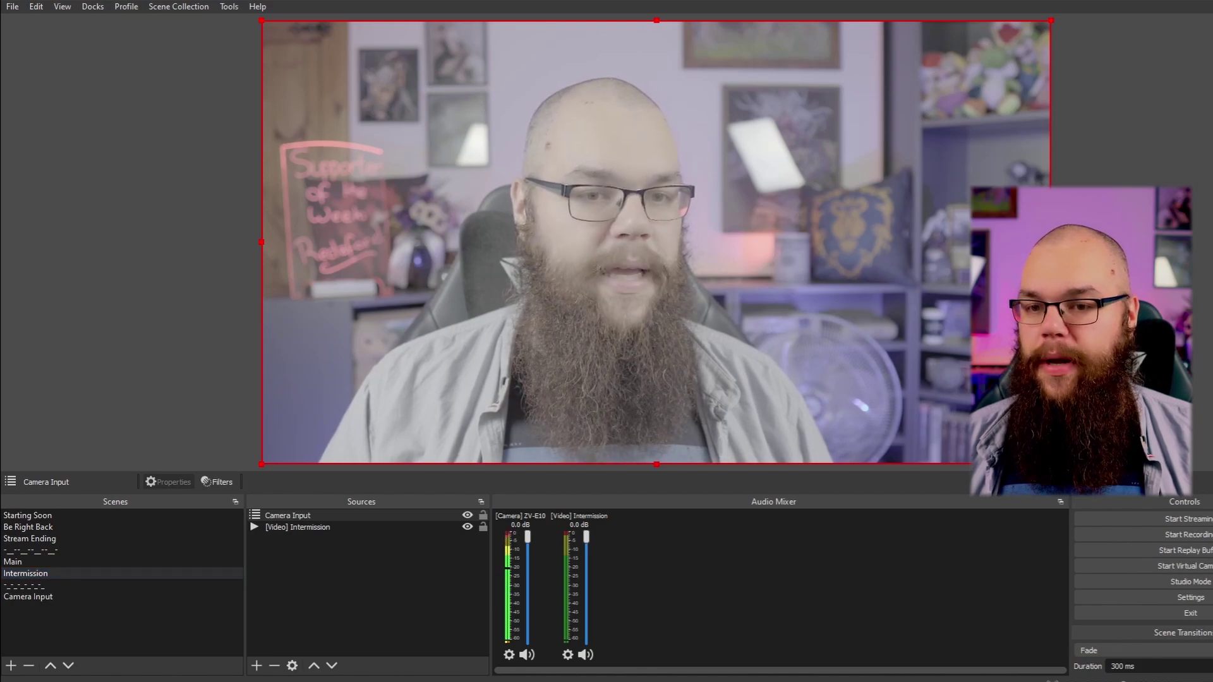
pyautogui.moveTo(1050, 464); pyautogui.dragTo(657, 241)
pyautogui.moveTo(460, 131); pyautogui.dragTo(518, 236)
pyautogui.moveTo(722, 345); pyautogui.dragTo(780, 393)
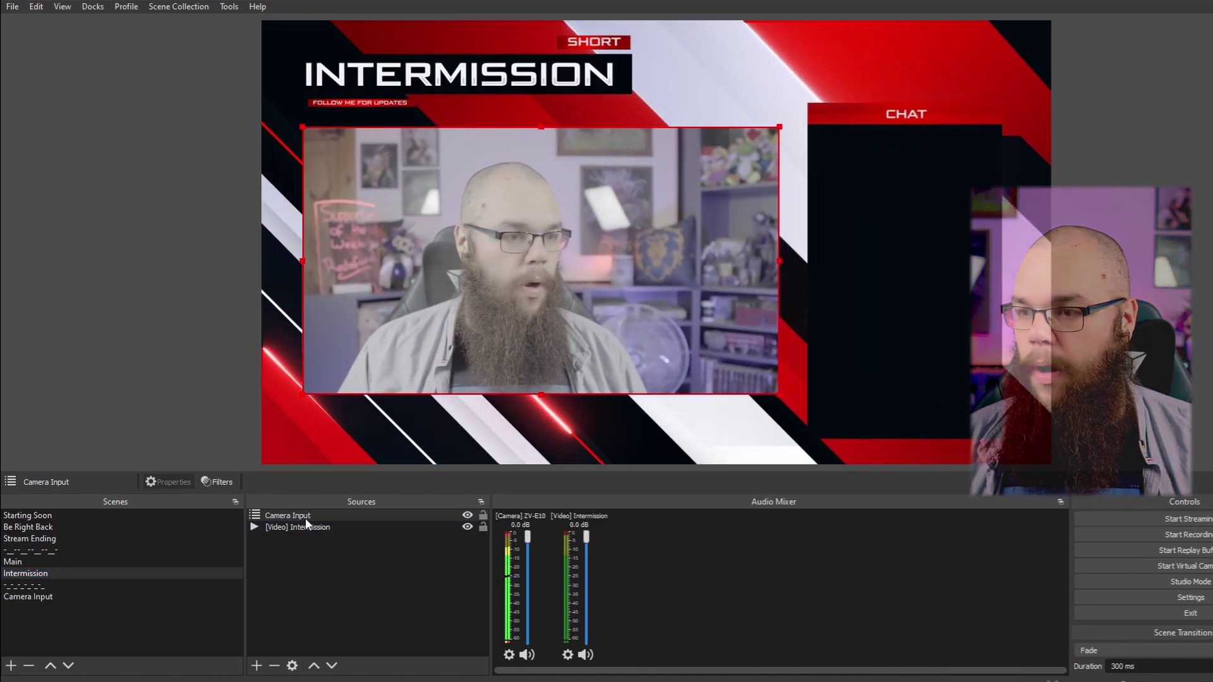
pyautogui.moveTo(305, 516); pyautogui.dragTo(305, 532)
# Step: Add an Apply LUT filter with a LUT file to the Camera Input scene
pyautogui.click(103, 597)
pyautogui.rightClick(103, 597)
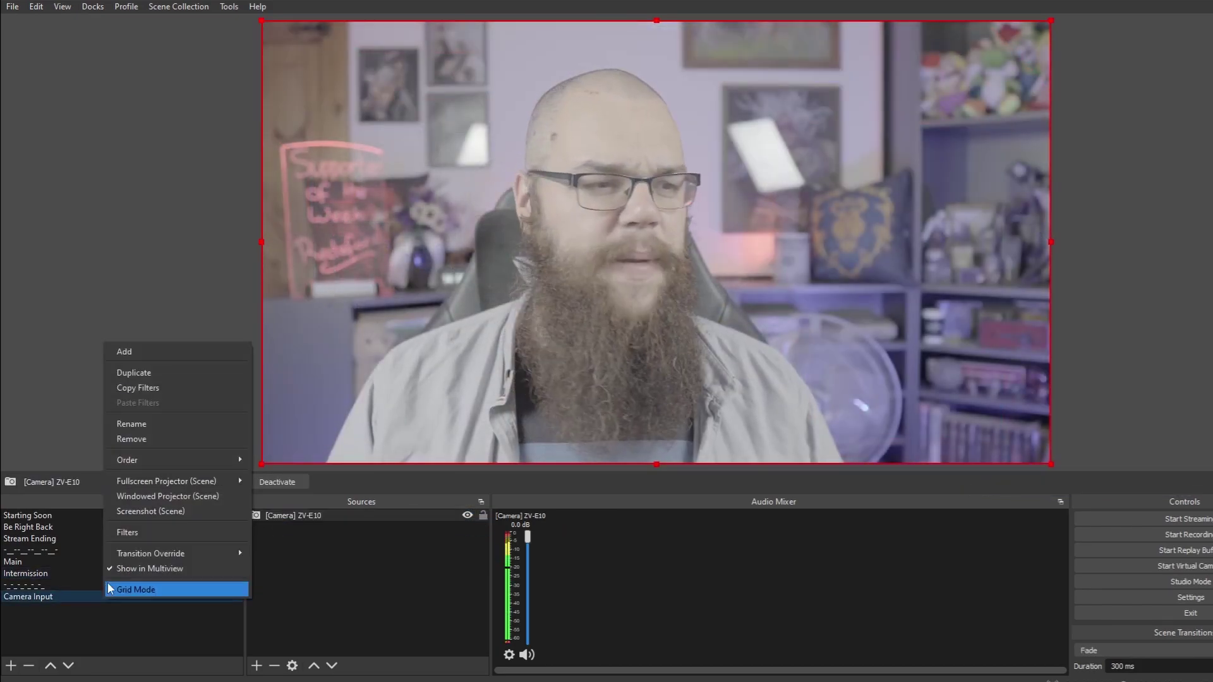
pyautogui.click(151, 533)
pyautogui.click(910, 352)
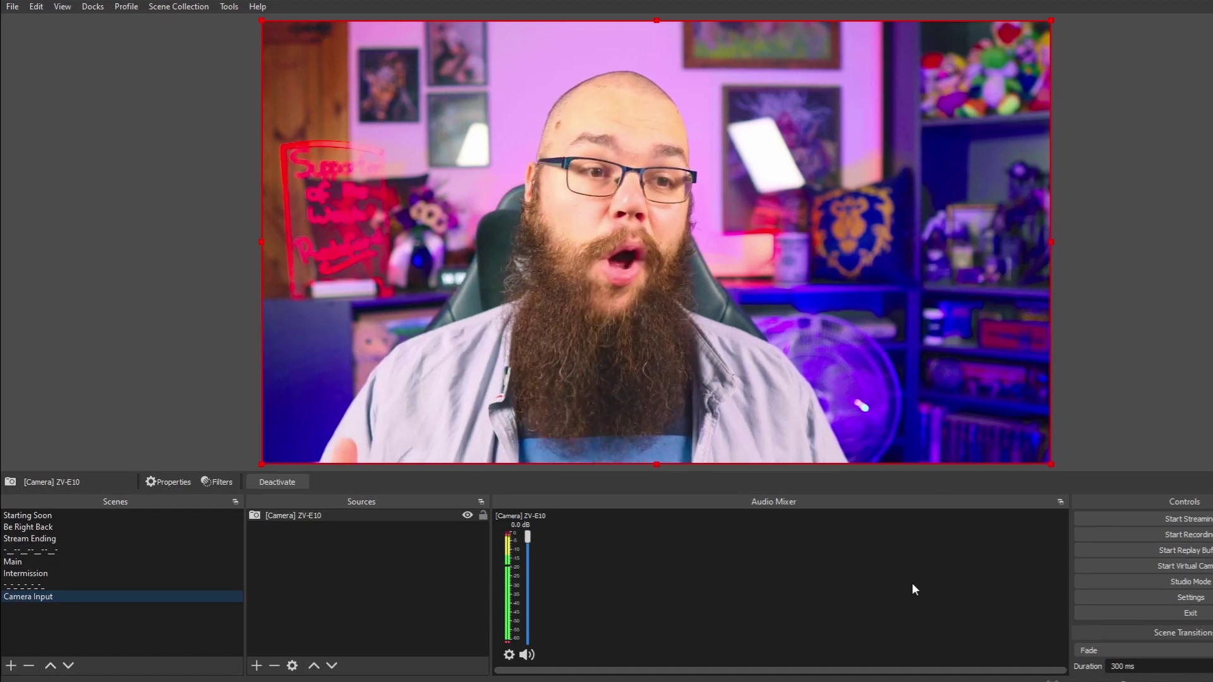
pyautogui.click(46, 573)
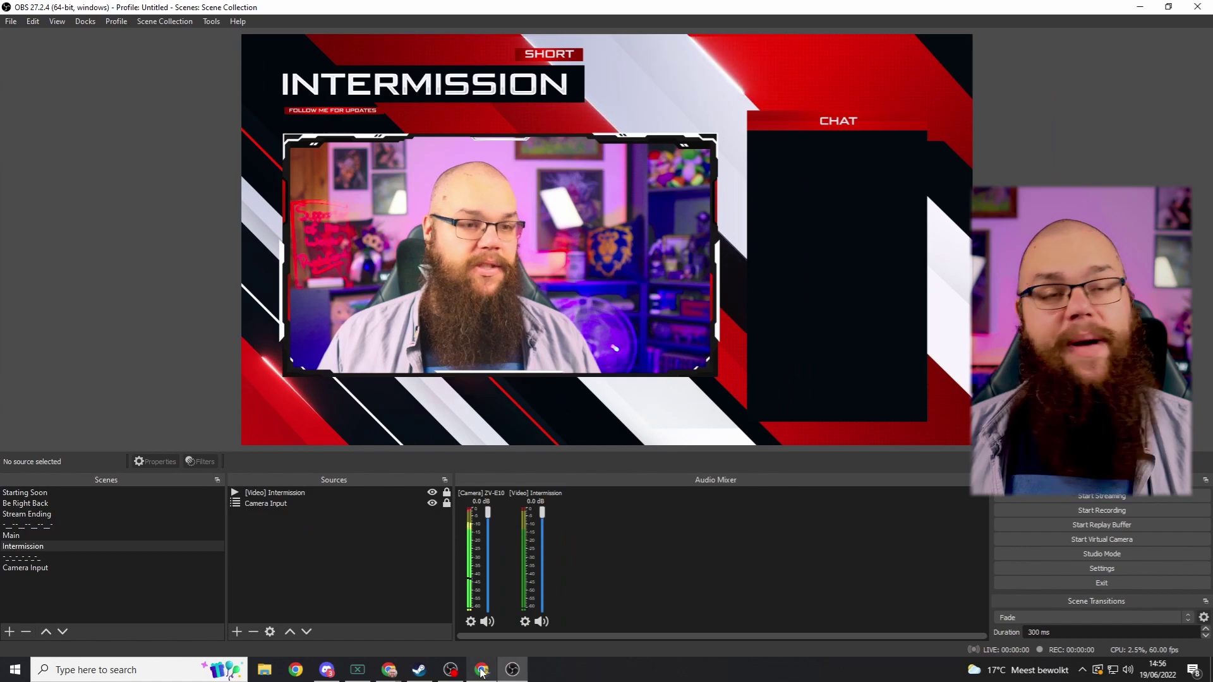
# Step: Add a custom-themed stream chat widget to the Chat Overlay - Voyager overlay
pyautogui.moveTo(520, 681)
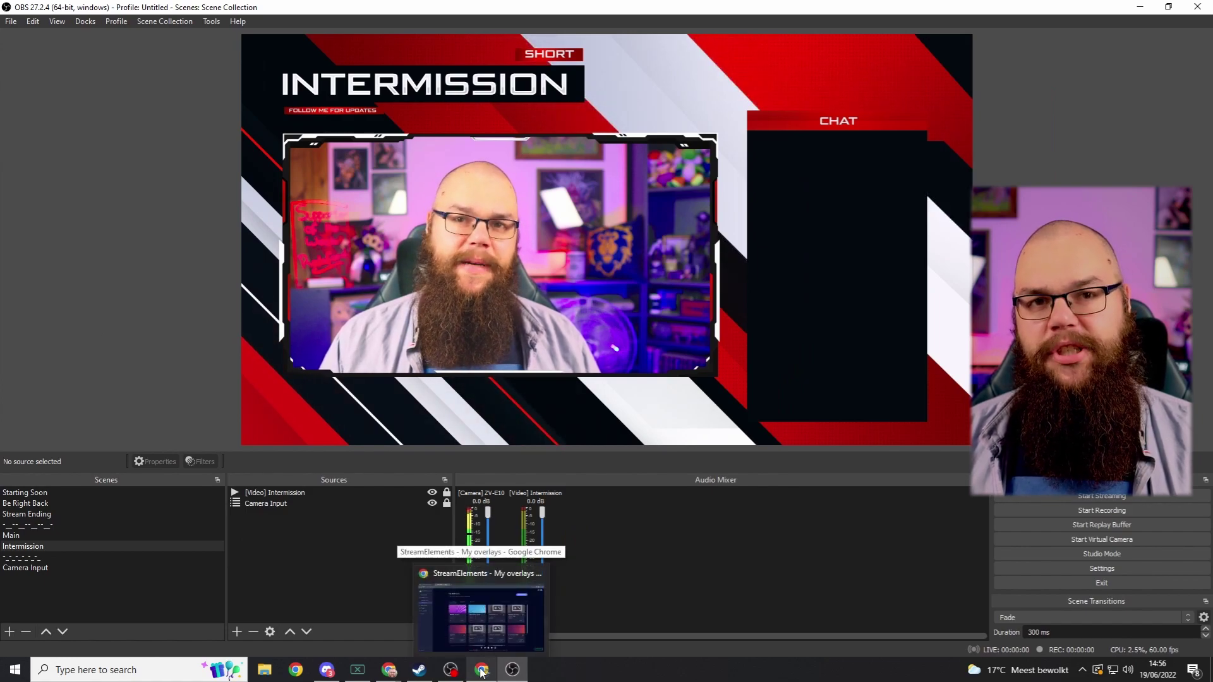
pyautogui.click(482, 671)
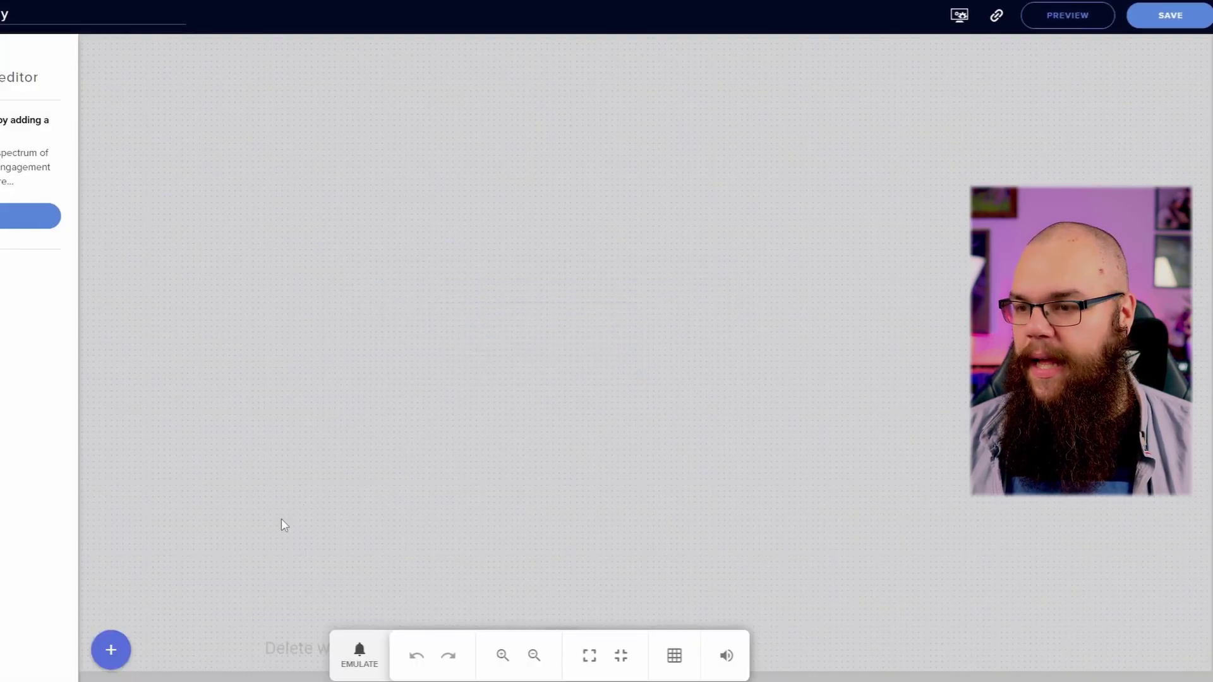
pyautogui.click(110, 649)
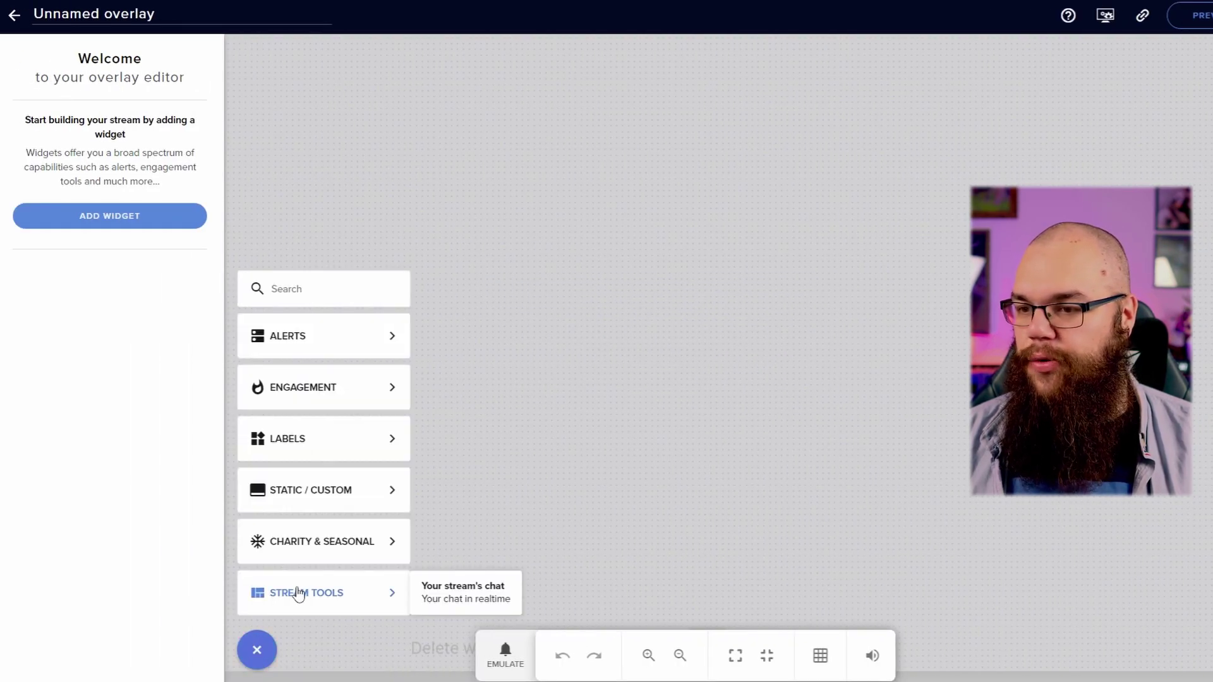
pyautogui.click(451, 594)
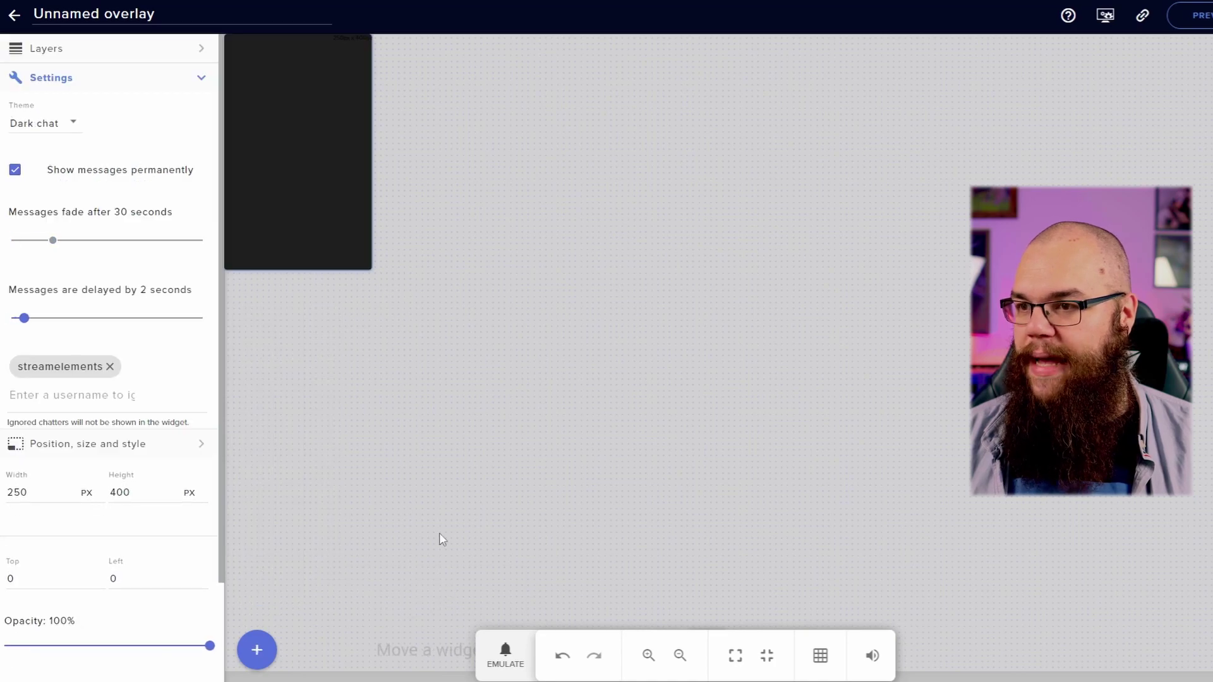
pyautogui.click(64, 127)
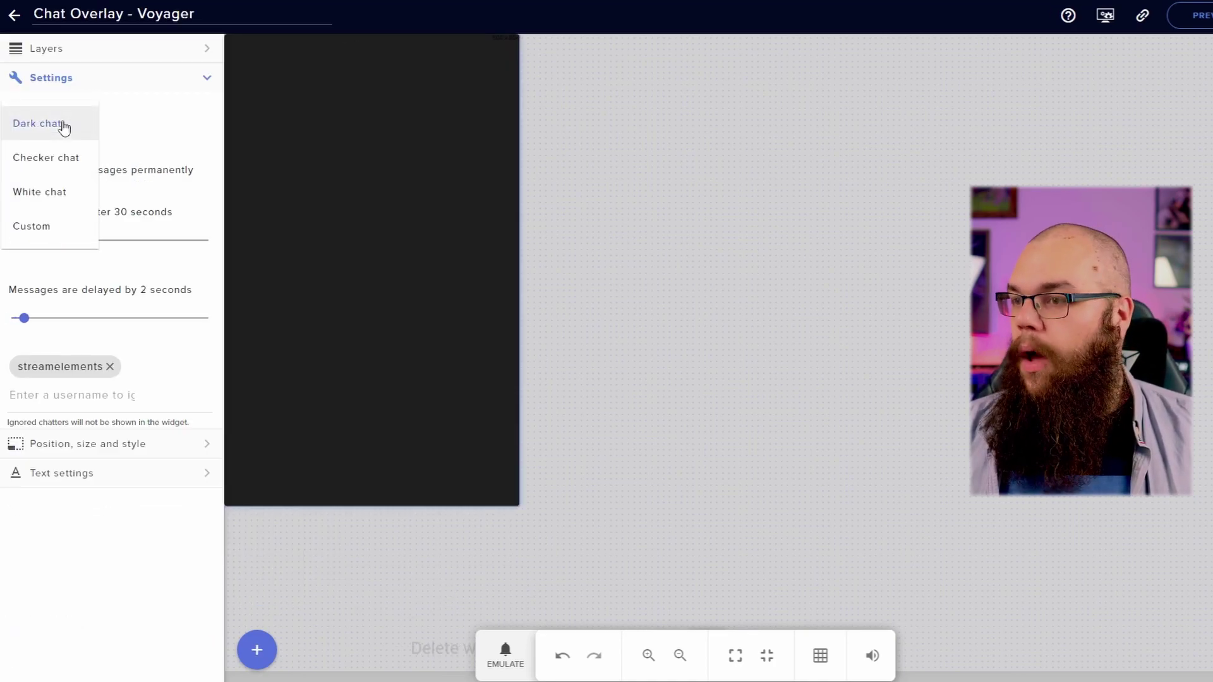
pyautogui.click(68, 227)
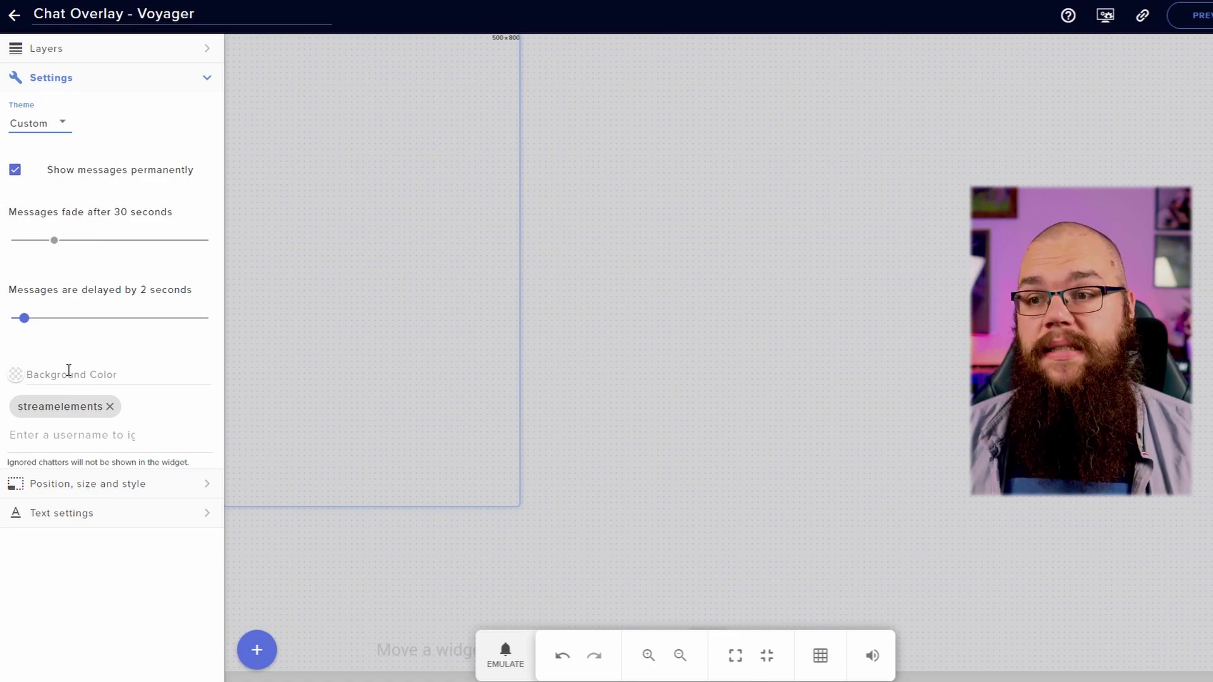
pyautogui.click(133, 485)
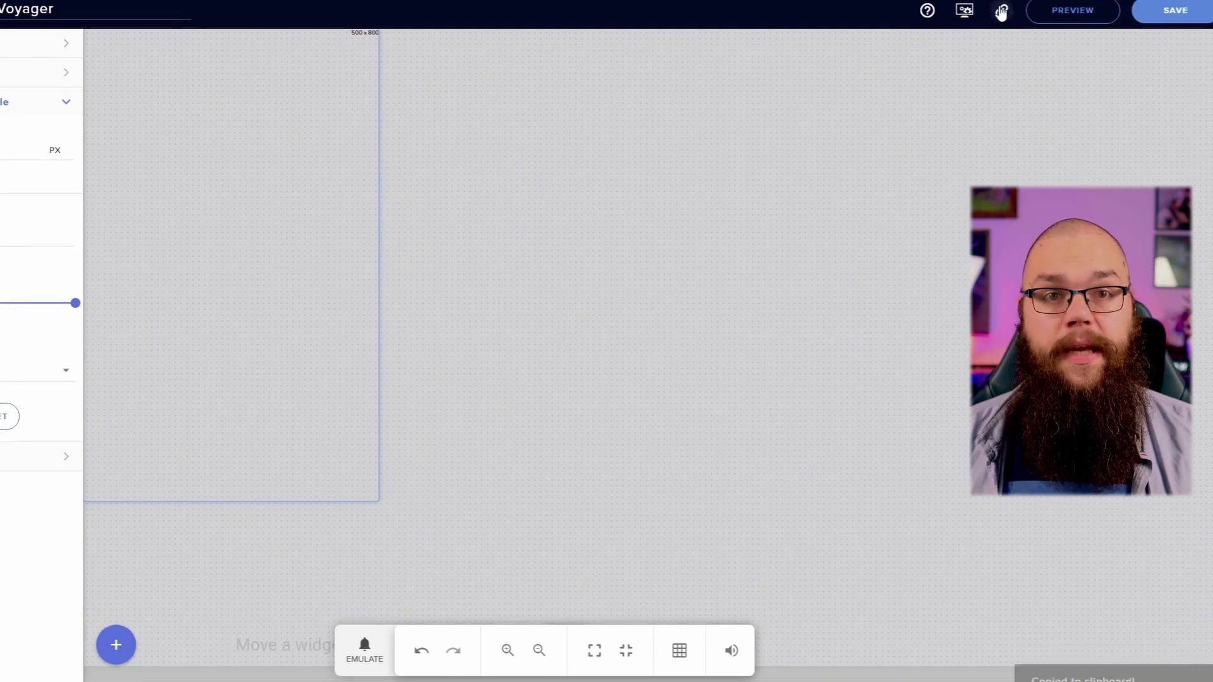
# Step: Copy the overlay link and create a browser source named '[Browser] Chat Overlay'
pyautogui.click(1001, 13)
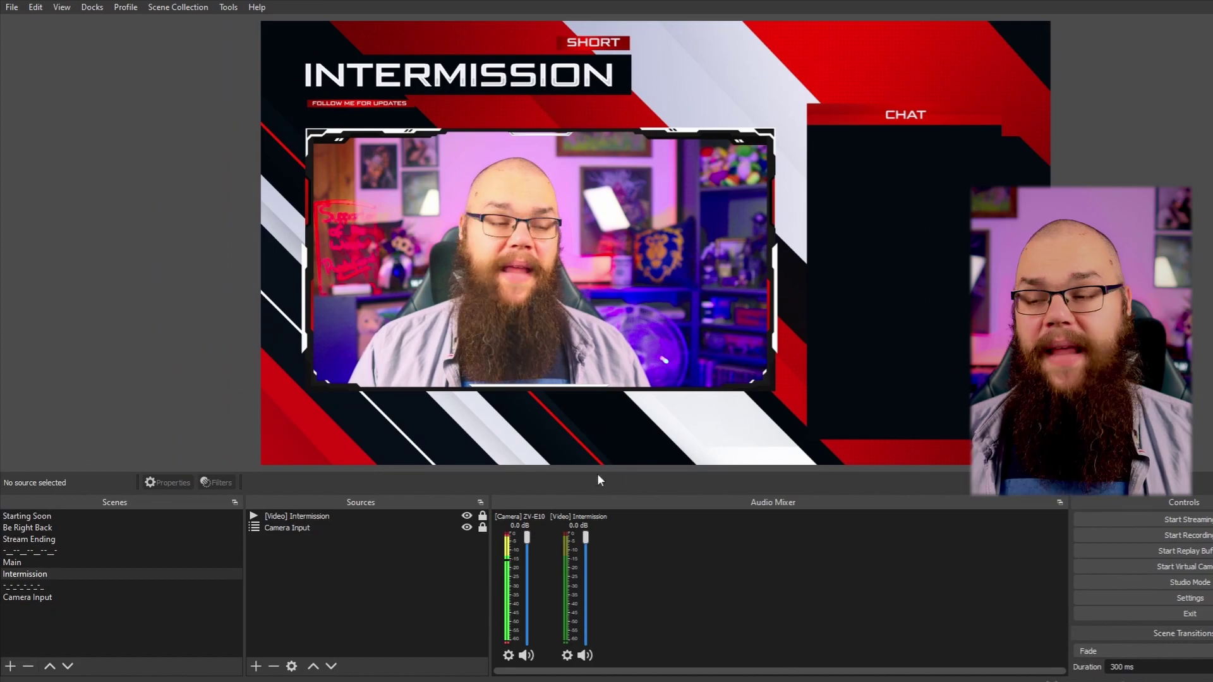
pyautogui.click(256, 666)
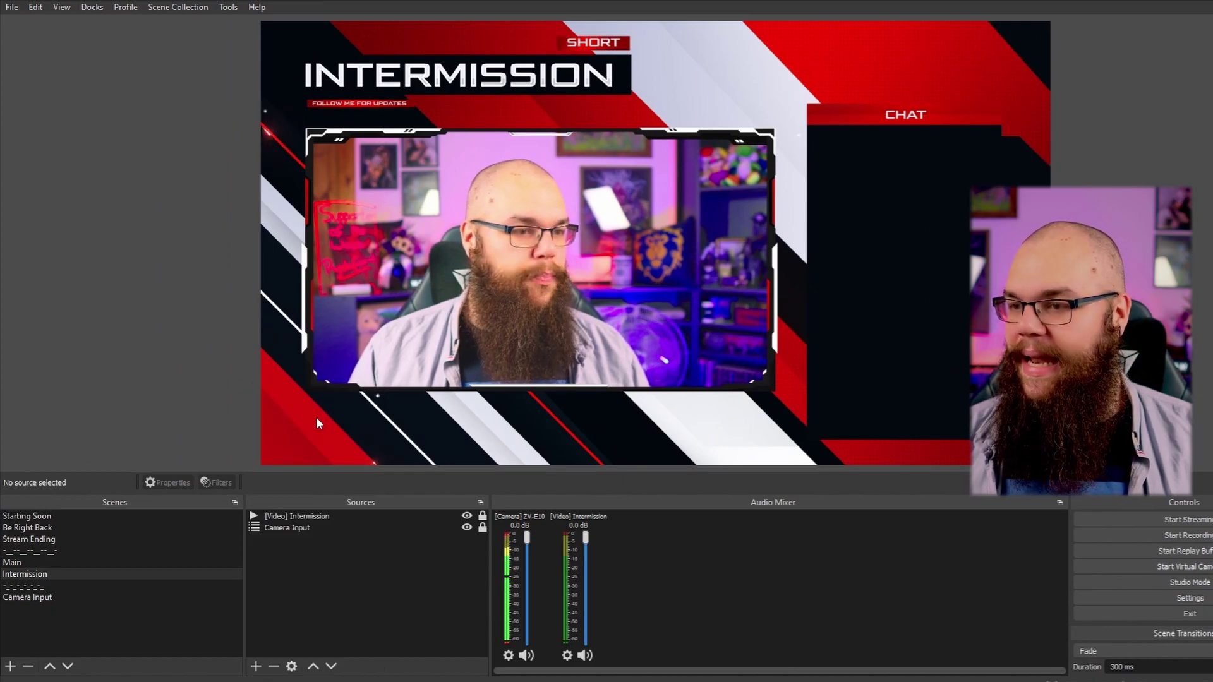
pyautogui.click(316, 419)
pyautogui.write('[Browser] Chat Overlay')
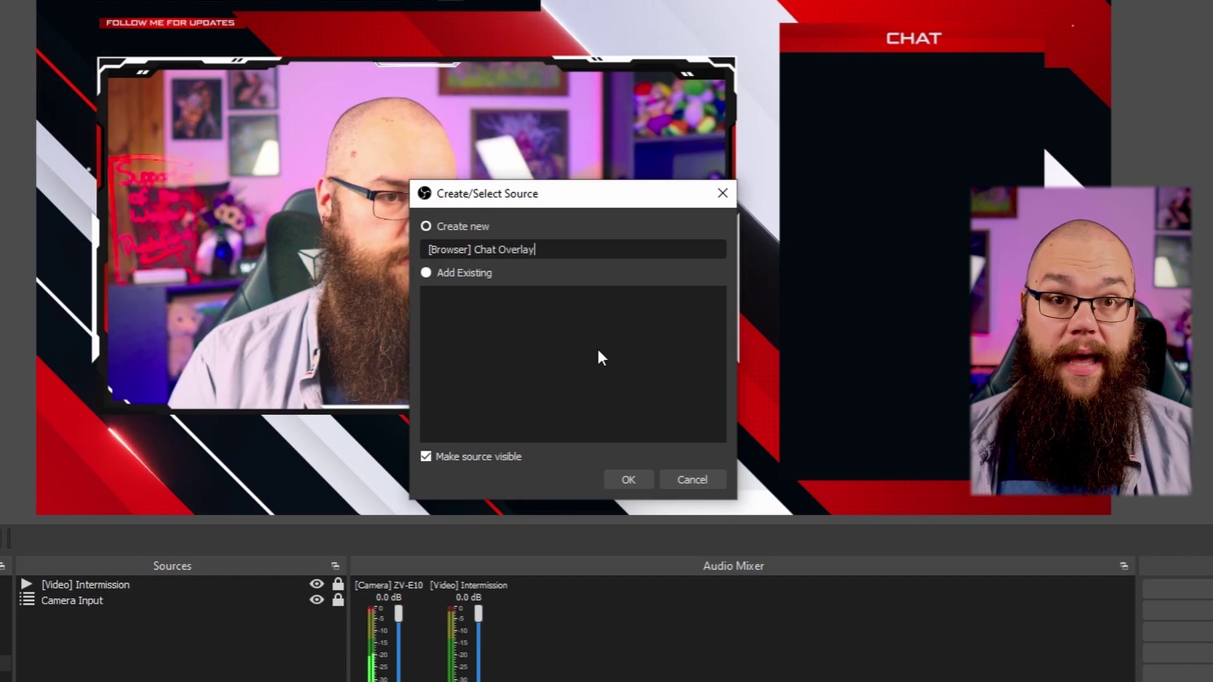
pyautogui.press('Return')
# Step: Paste the overlay URL, set height 800, and fit the source over the CHAT panel
pyautogui.tripleClick(412, 569)
pyautogui.hotkey('ctrl', 'v')
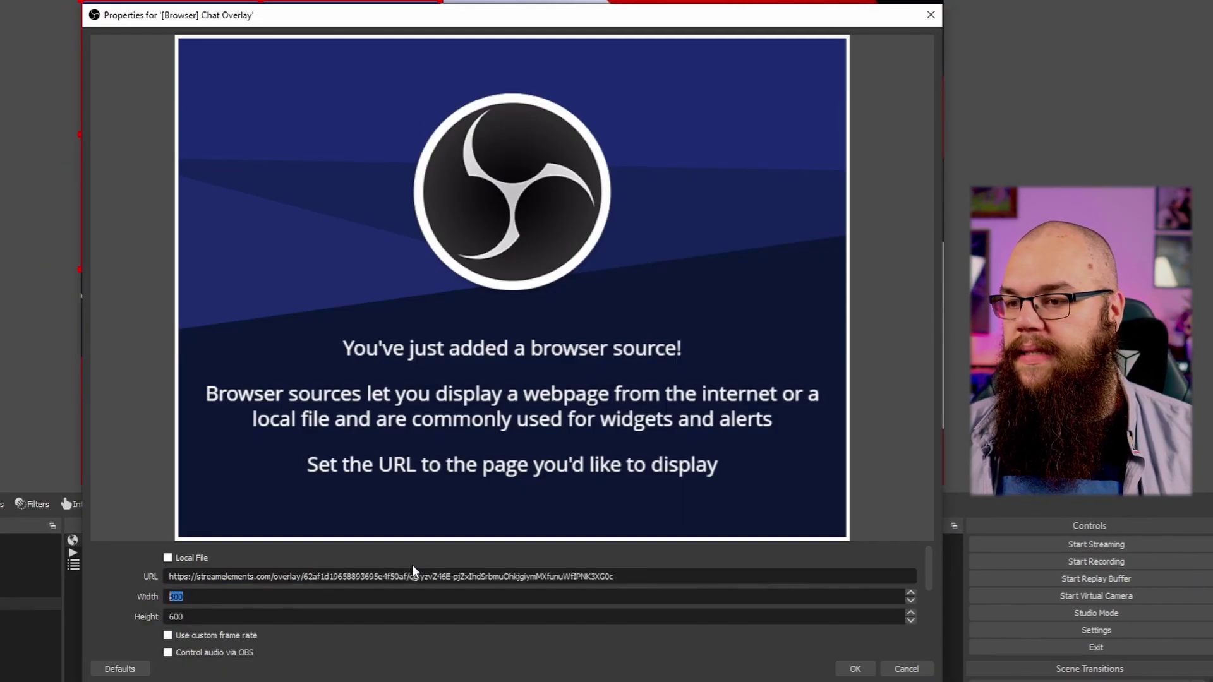
pyautogui.write('800')
pyautogui.press('Return')
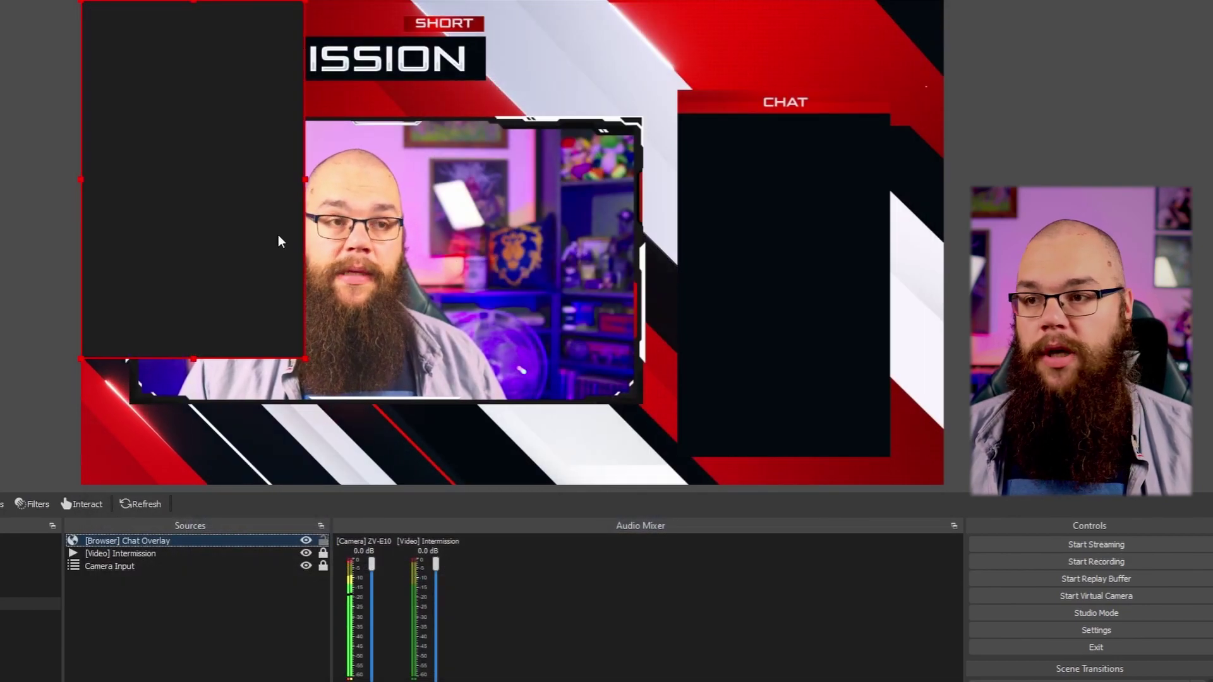
pyautogui.moveTo(198, 179); pyautogui.dragTo(788, 284)
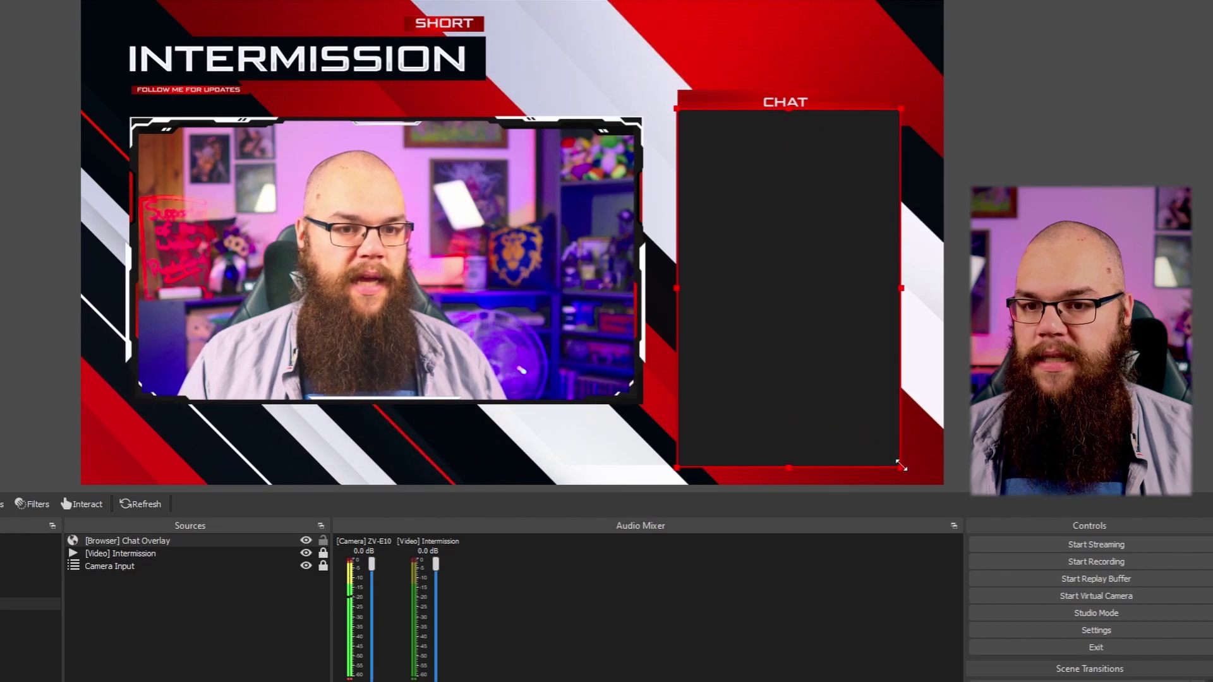
pyautogui.moveTo(901, 466)
pyautogui.mouseDown()
pyautogui.moveTo(886, 435)
pyautogui.moveTo(895, 457)
pyautogui.mouseUp()
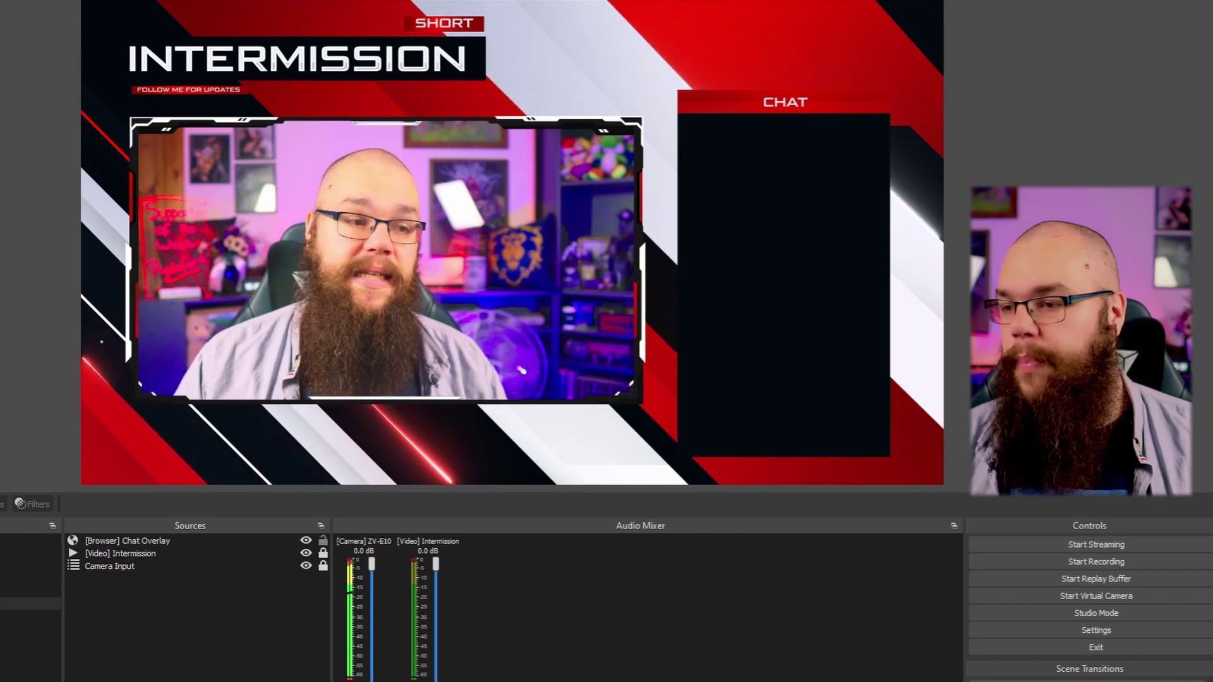
# Step: Add a '[Video] Cam Border' media source playing cam.mov to the Main scene
pyautogui.click(73, 560)
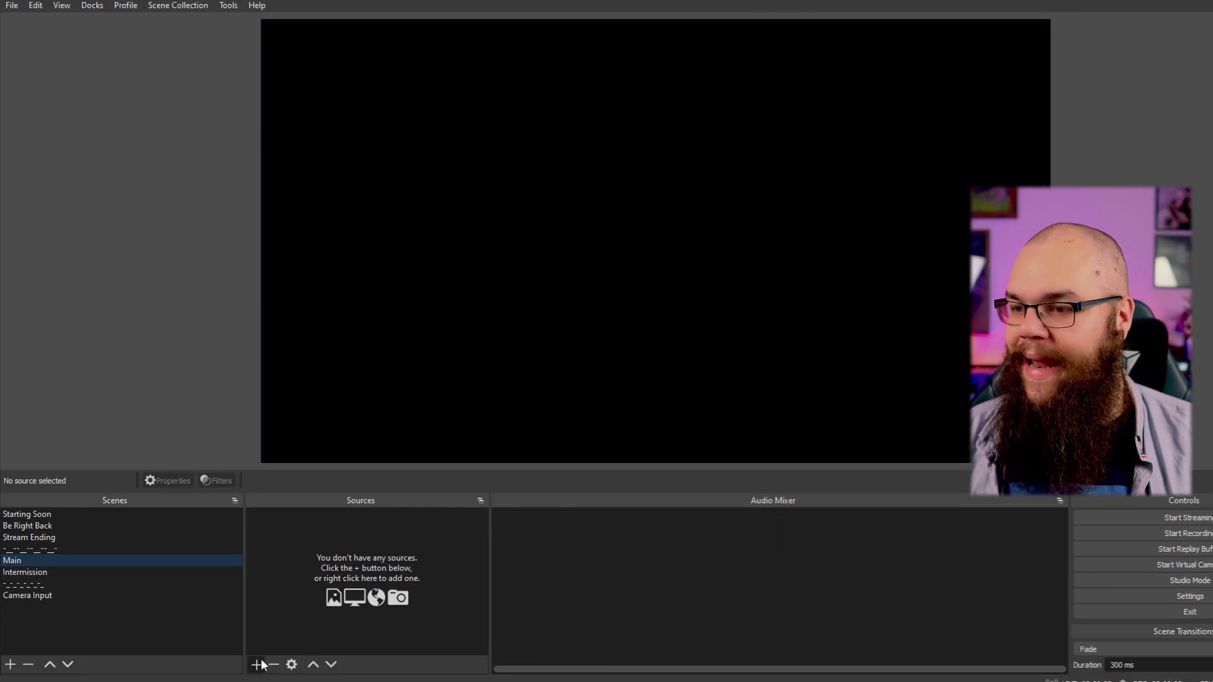
pyautogui.click(262, 665)
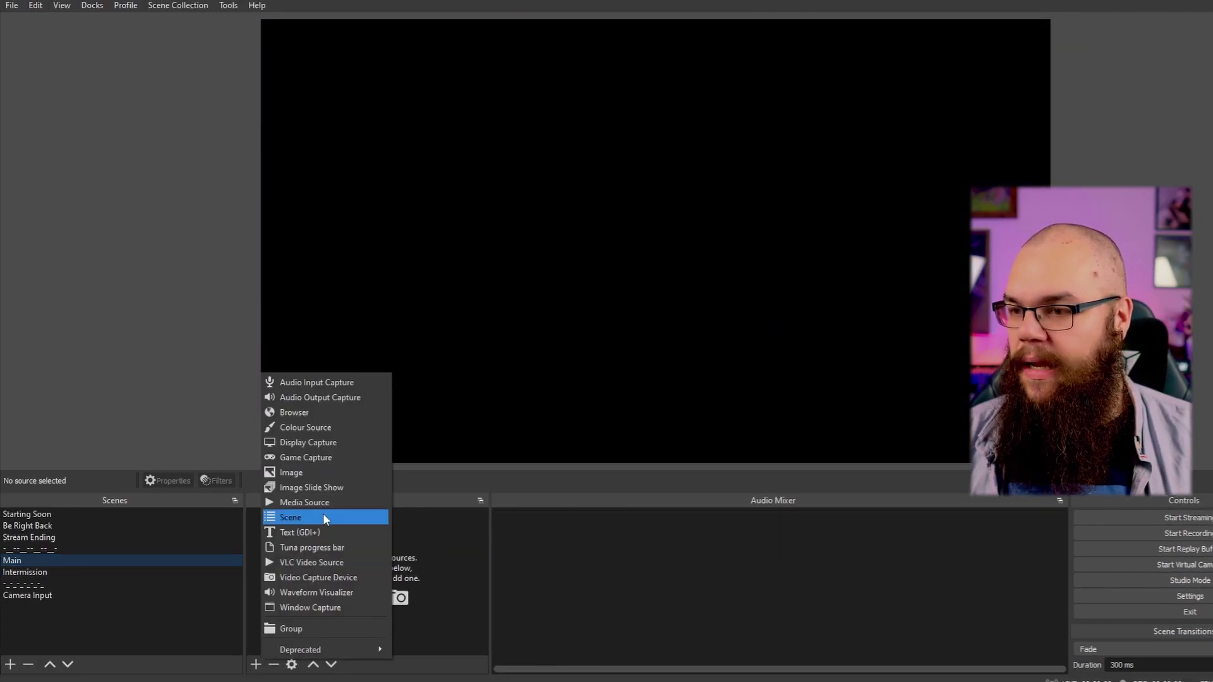
pyautogui.click(323, 508)
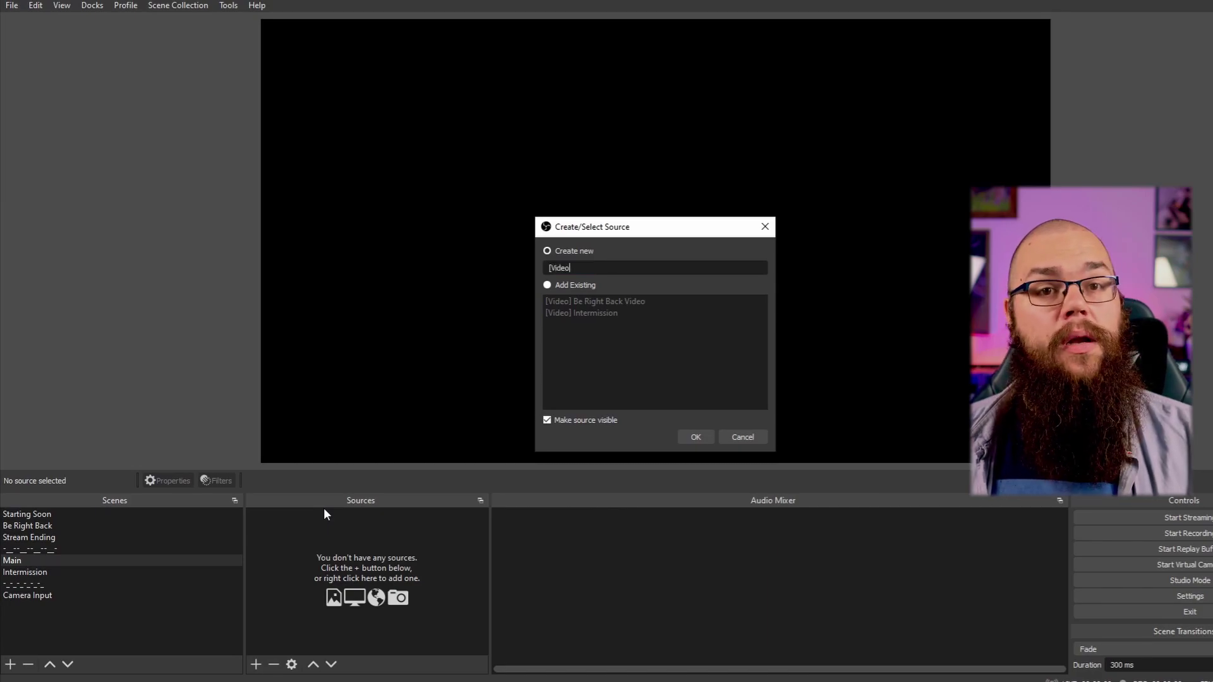
pyautogui.write('[Video] Cam Border')
pyautogui.press('Return')
pyautogui.click(999, 547)
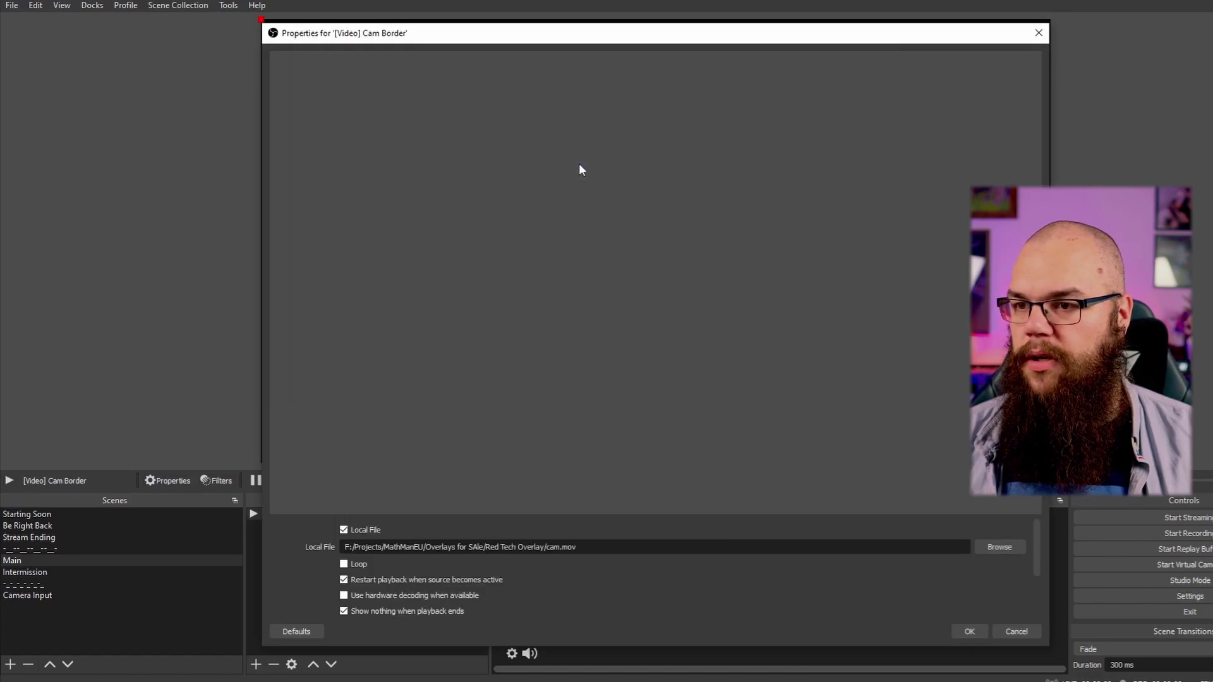
pyautogui.click(970, 632)
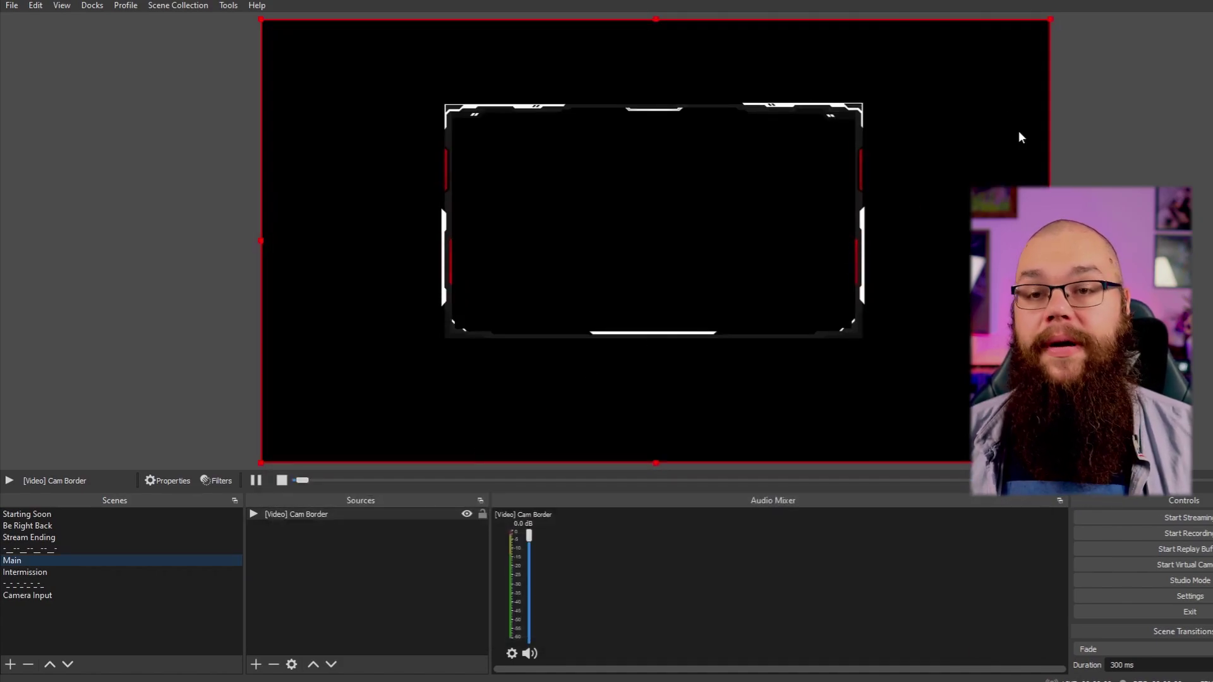
# Step: Shrink the cam border and place it in the canvas's bottom-left corner
pyautogui.moveTo(1050, 19); pyautogui.dragTo(470, 252)
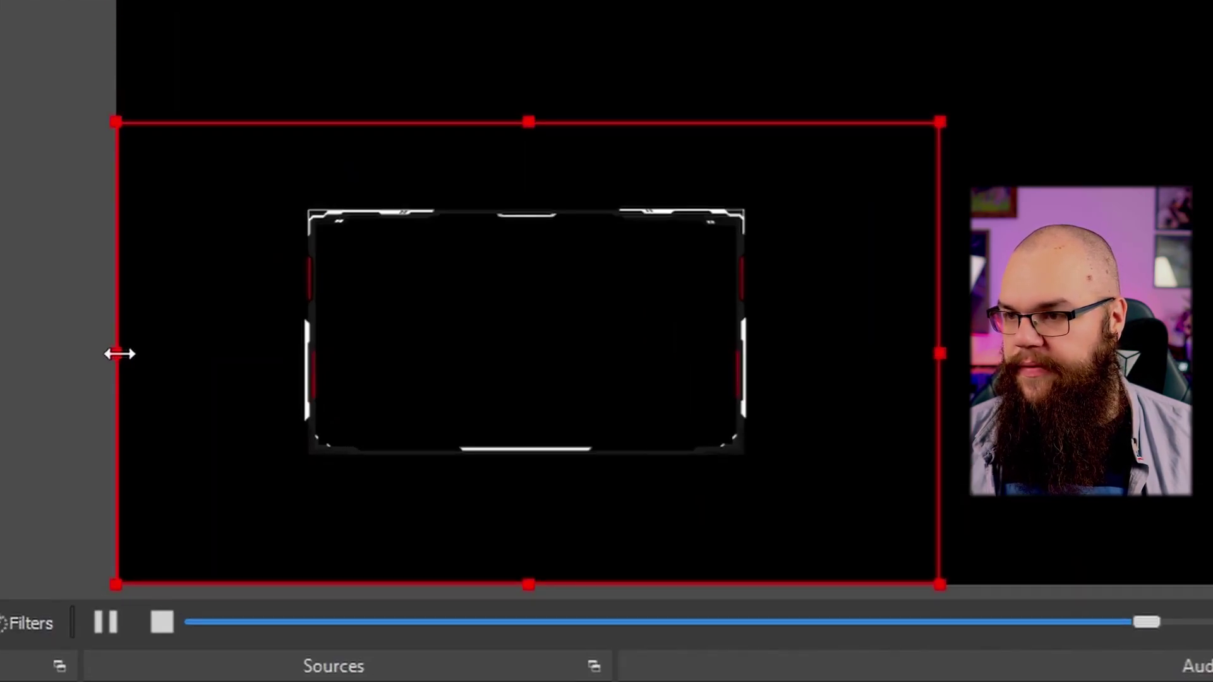
pyautogui.moveTo(261, 356); pyautogui.dragTo(343, 356)
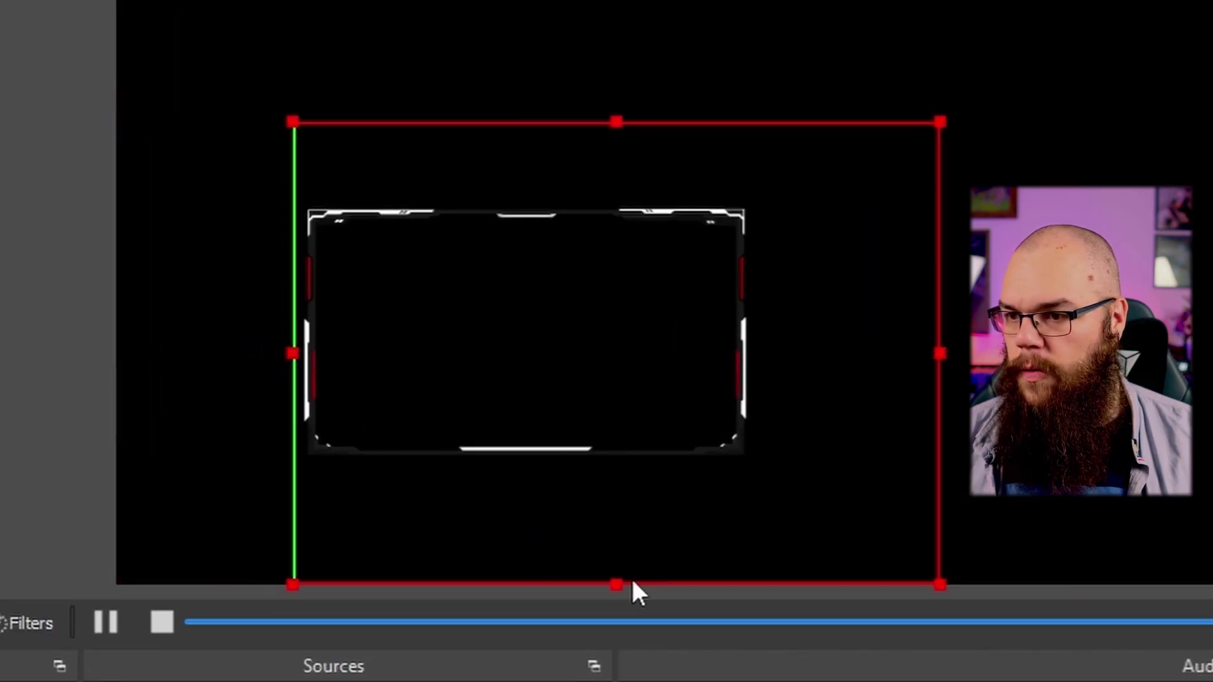
pyautogui.moveTo(617, 583); pyautogui.dragTo(625, 472)
pyautogui.moveTo(939, 295); pyautogui.dragTo(761, 295)
pyautogui.moveTo(533, 122); pyautogui.dragTo(549, 181)
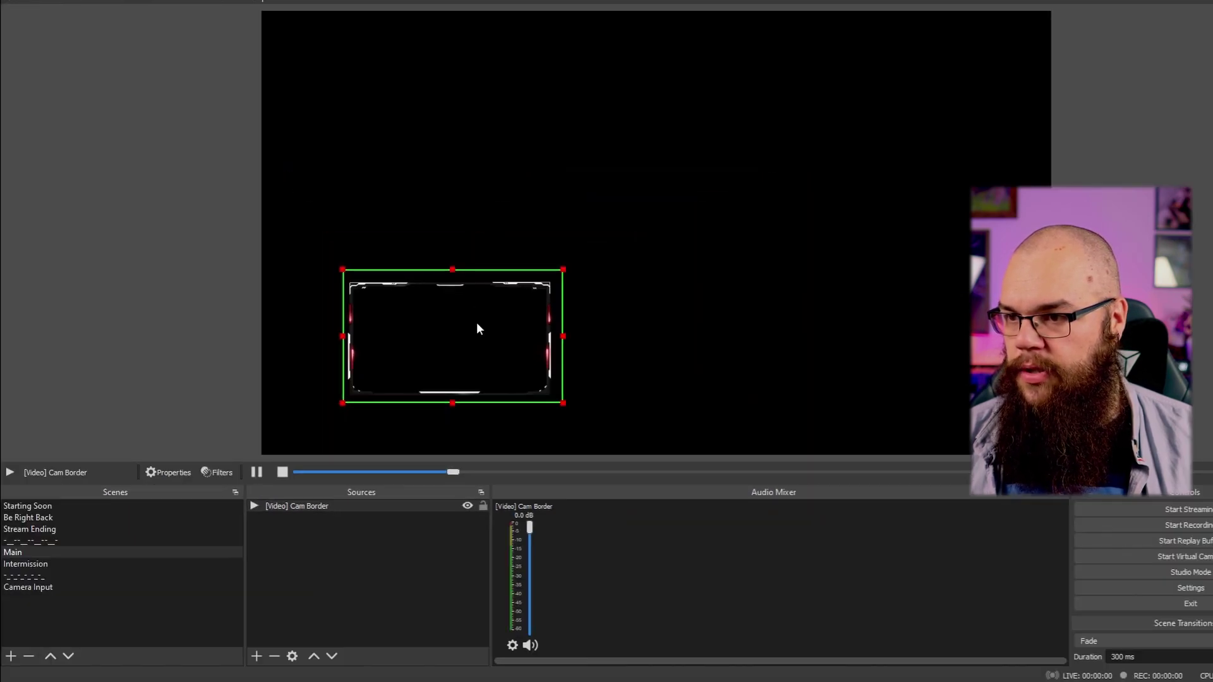
pyautogui.moveTo(477, 324); pyautogui.dragTo(396, 368)
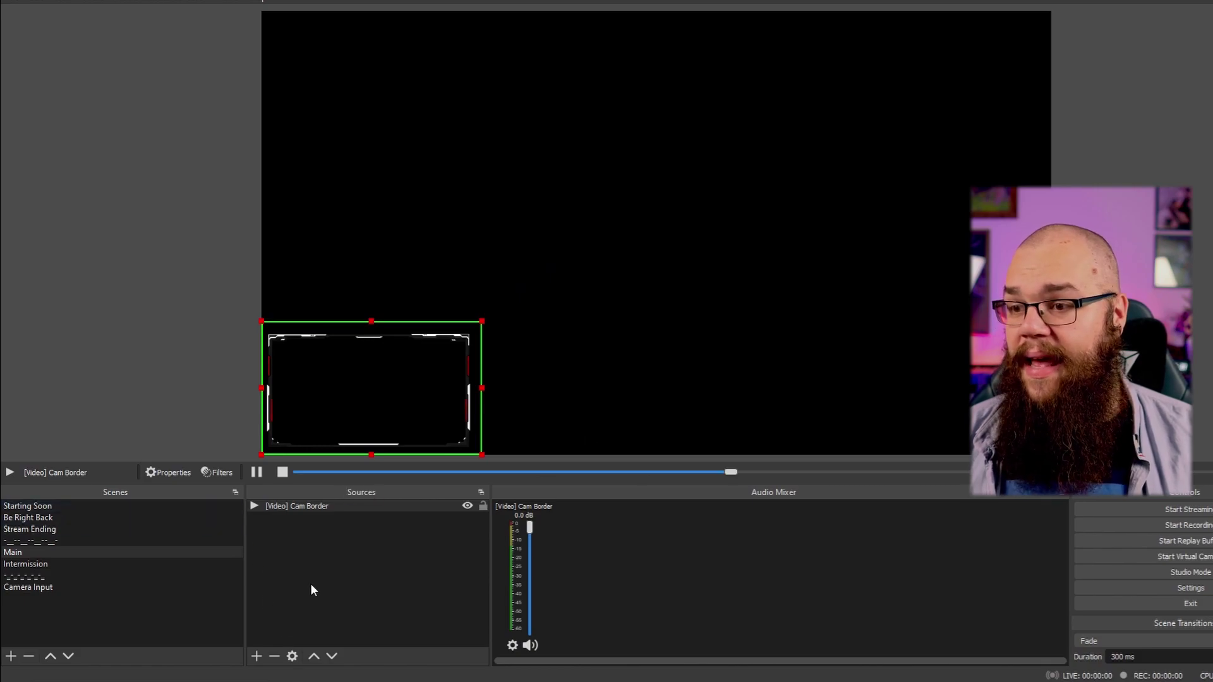
# Step: Nest the Camera Input scene in Main so the webcam fills the cam border
pyautogui.click(312, 584)
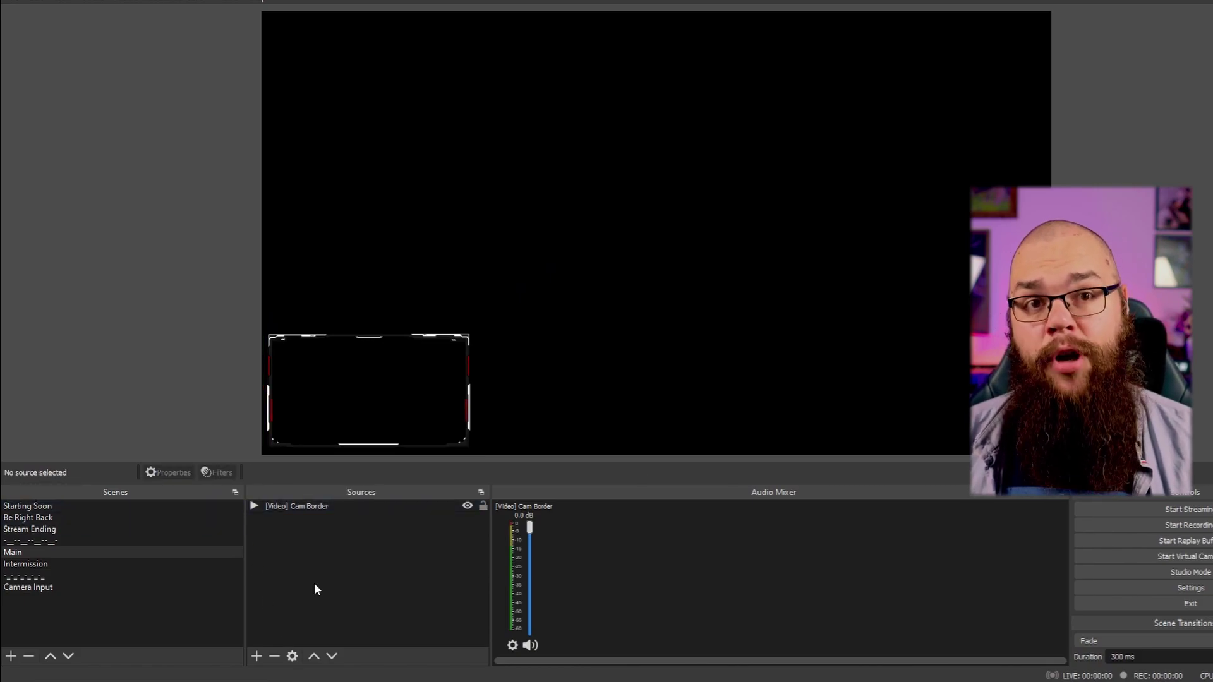
pyautogui.click(257, 656)
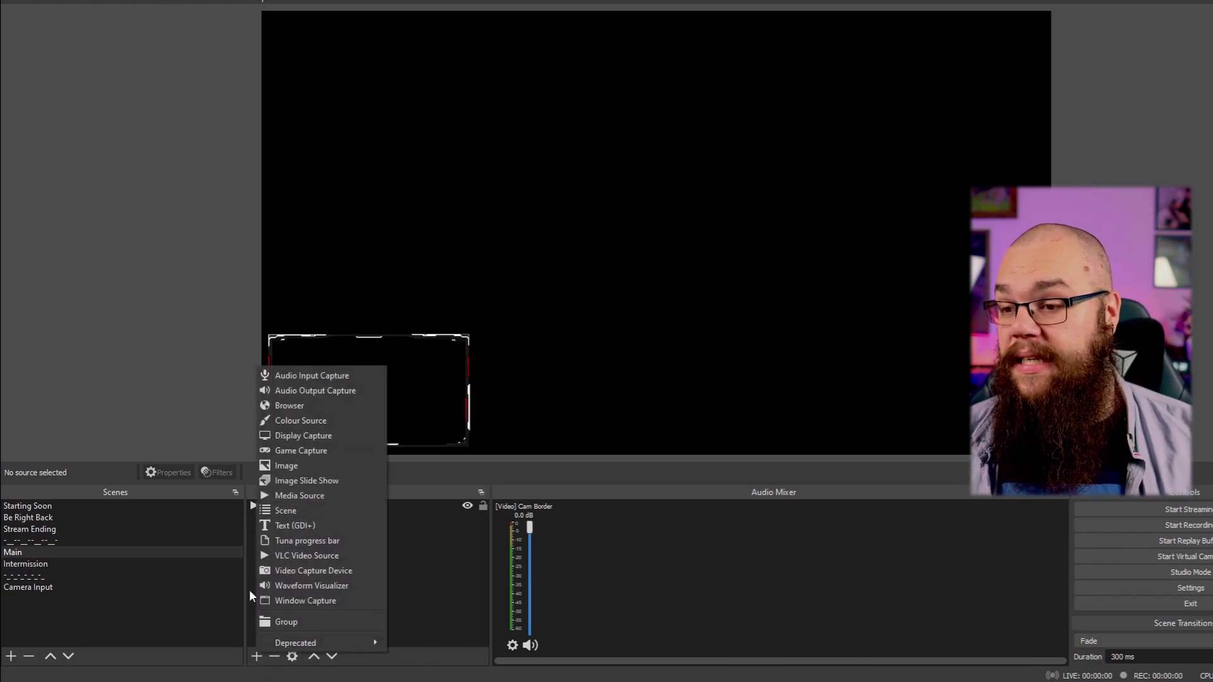
pyautogui.click(307, 509)
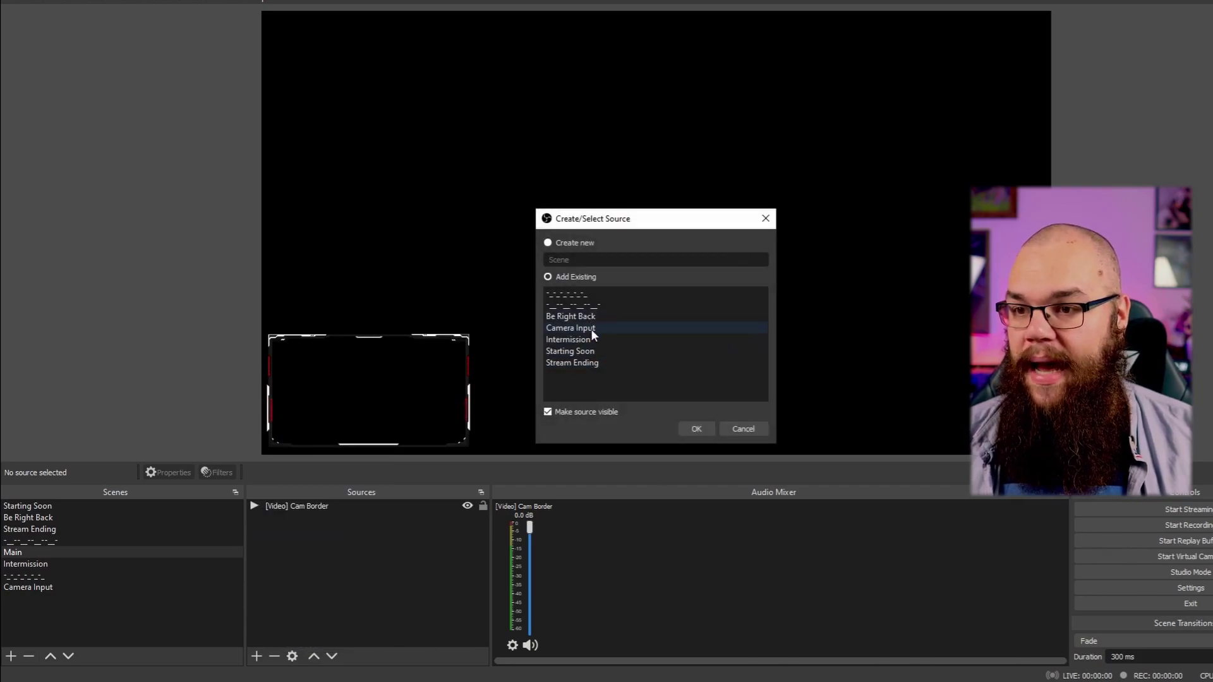
pyautogui.click(590, 328)
pyautogui.click(695, 429)
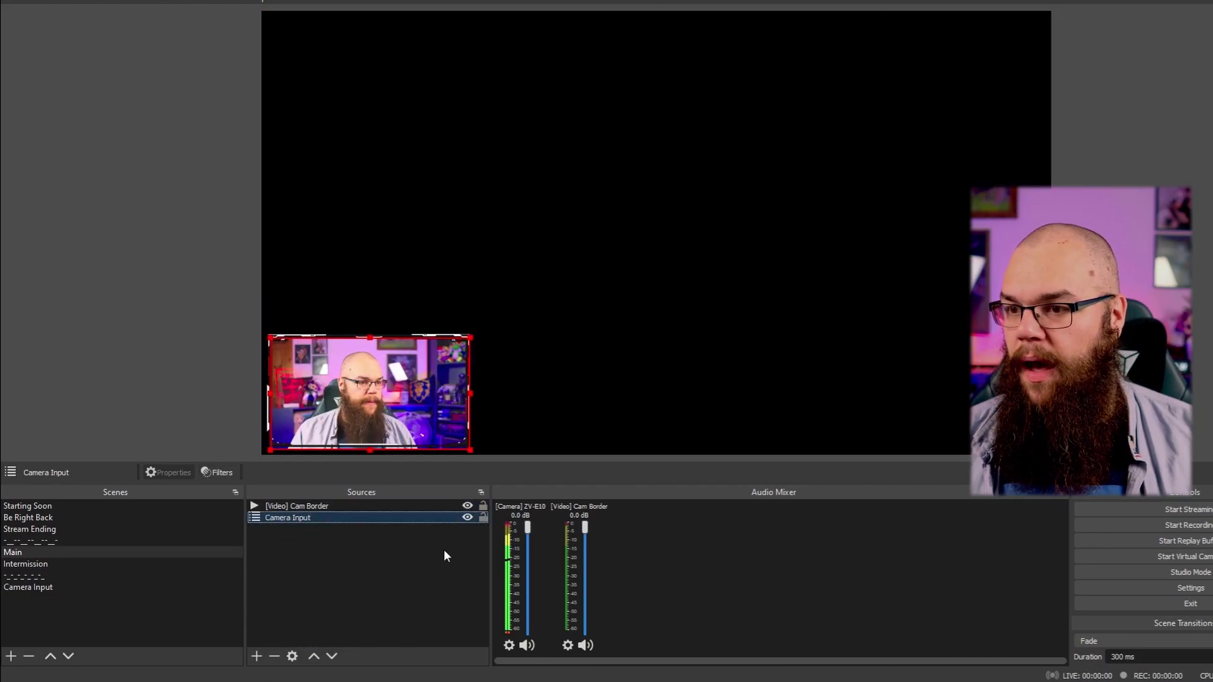
pyautogui.click(611, 413)
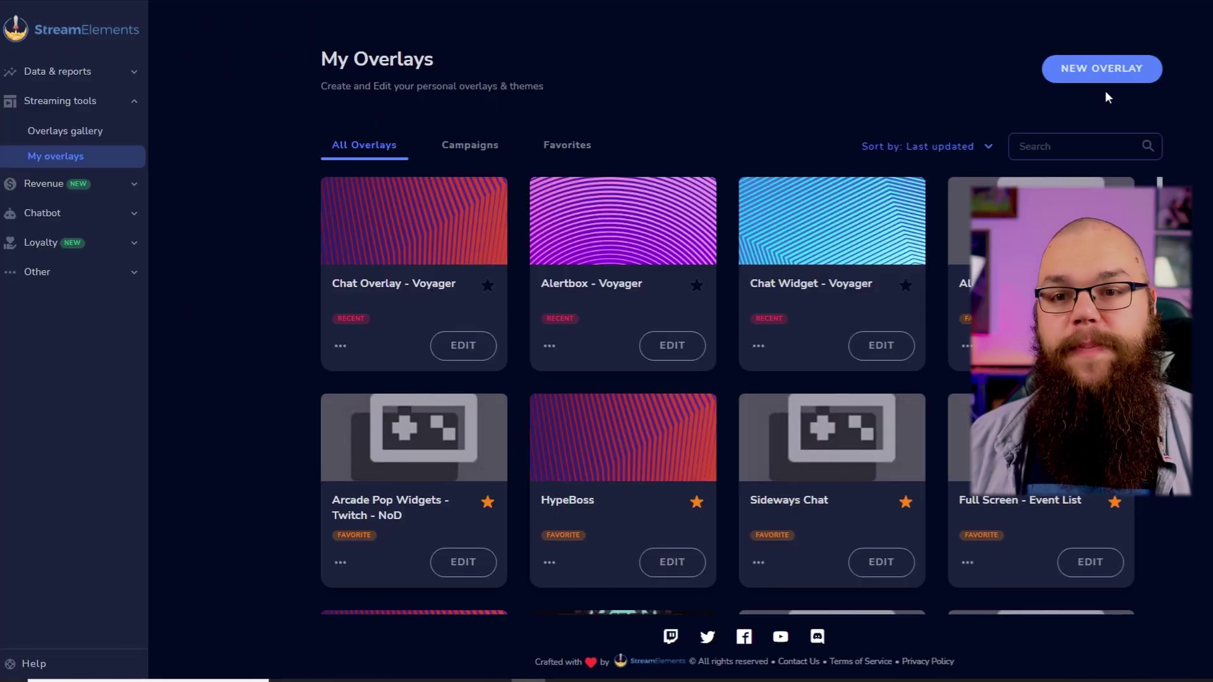
# Step: Start a new 1080p StreamElements overlay and add an AlertBox widget from the Alerts widgets
pyautogui.click(1107, 70)
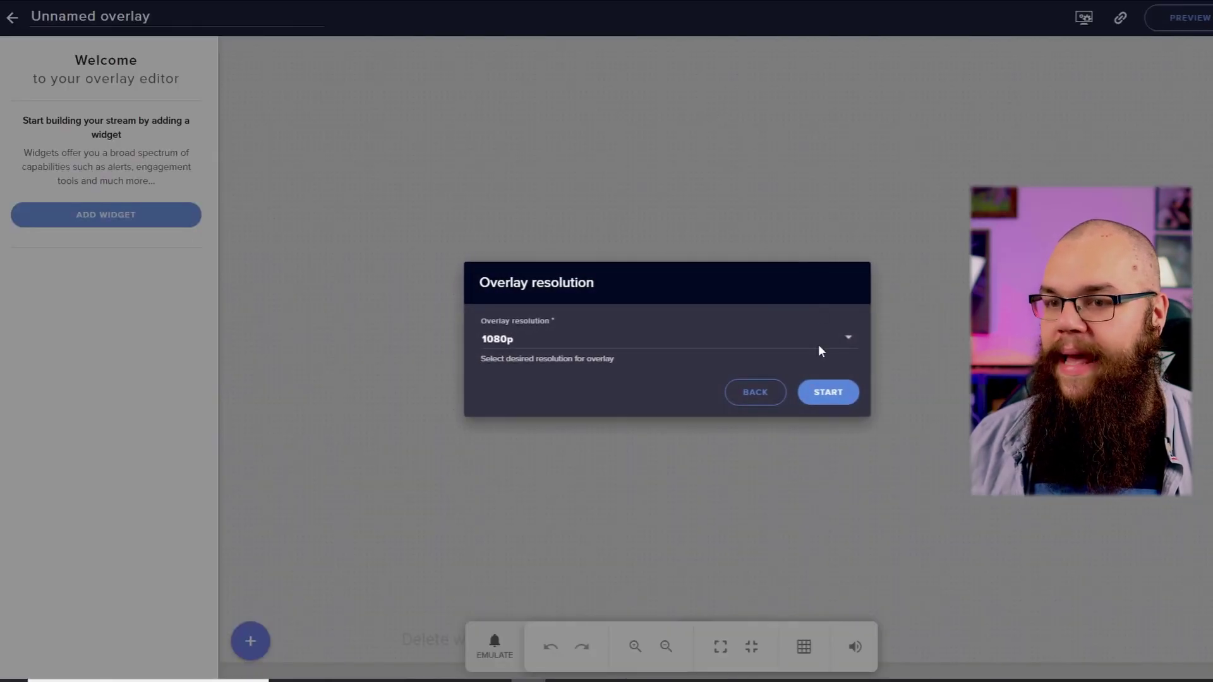
pyautogui.click(812, 396)
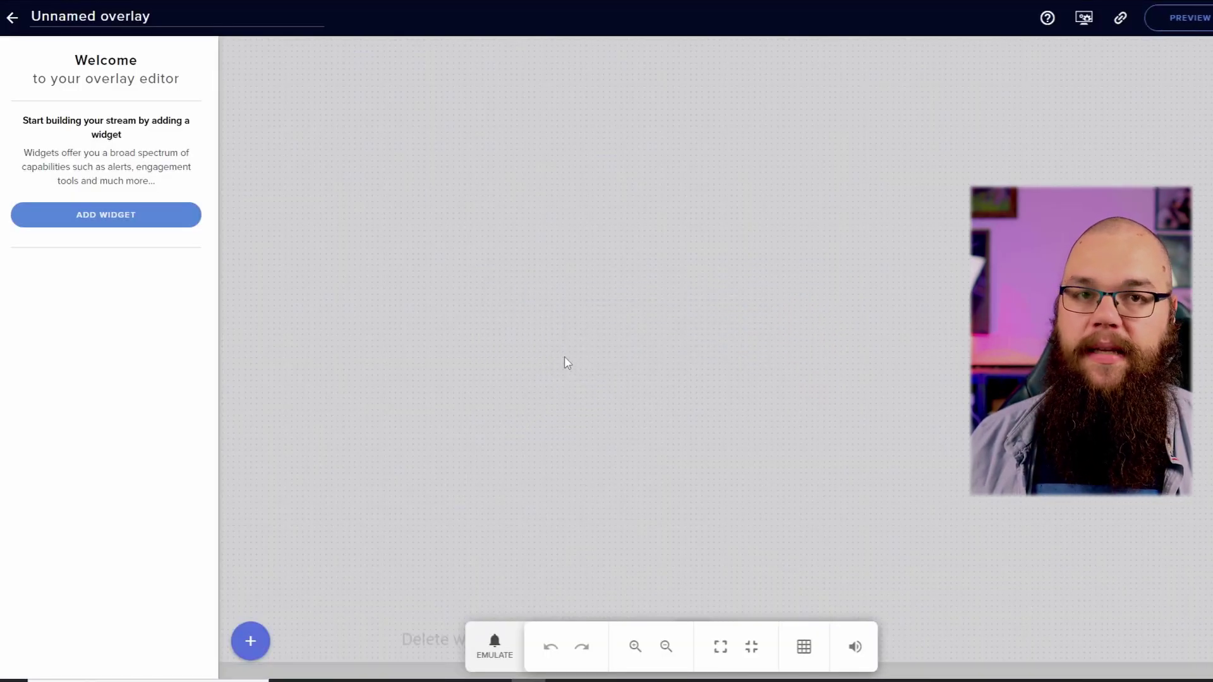
pyautogui.click(251, 641)
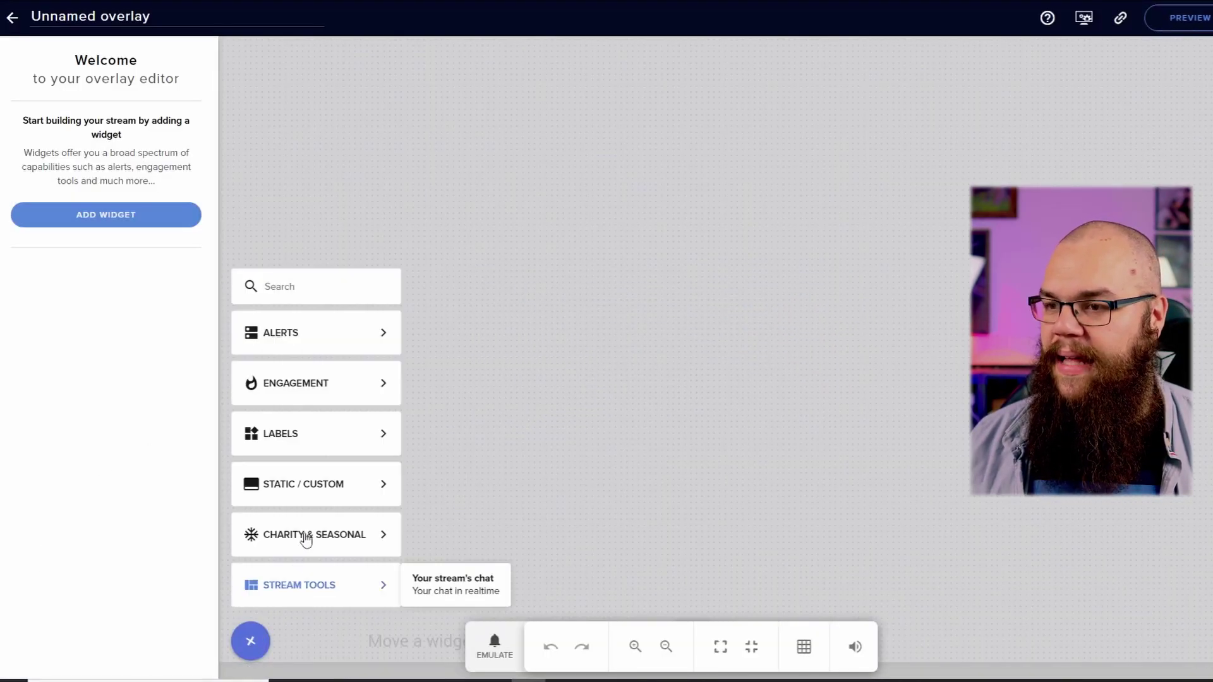
pyautogui.moveTo(347, 348)
pyautogui.click(436, 330)
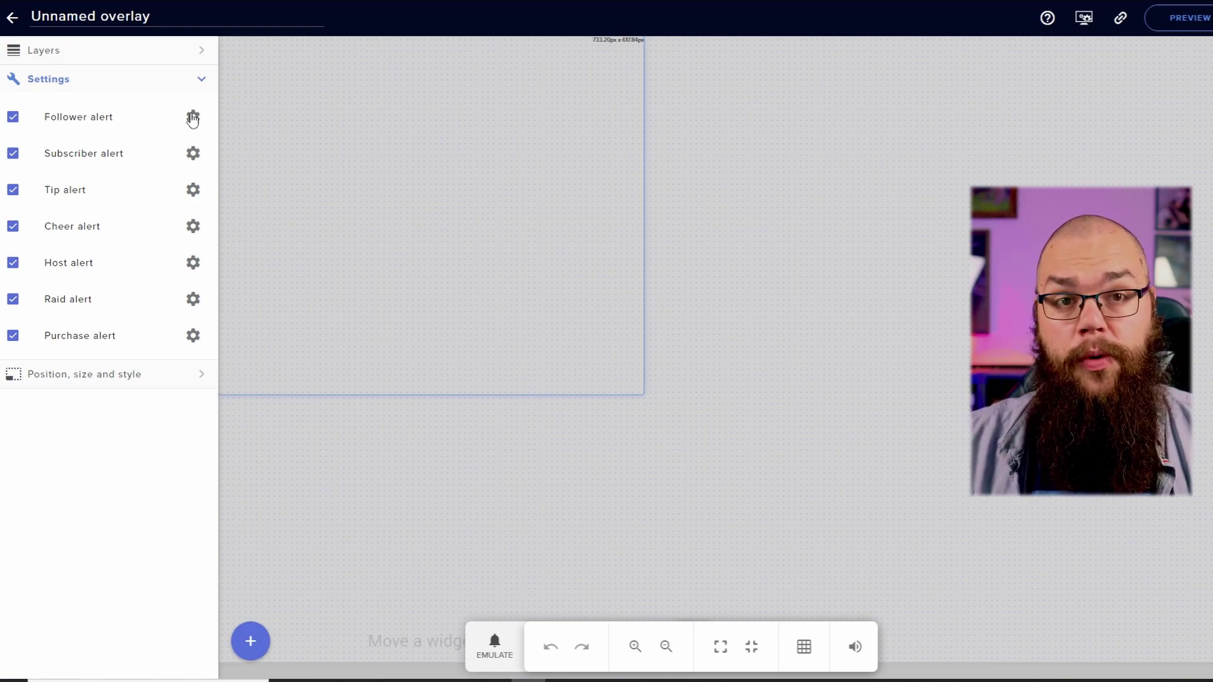
# Step: Change the follower alert's video to the NEW FOLLOWER banner video
pyautogui.click(193, 119)
pyautogui.click(140, 127)
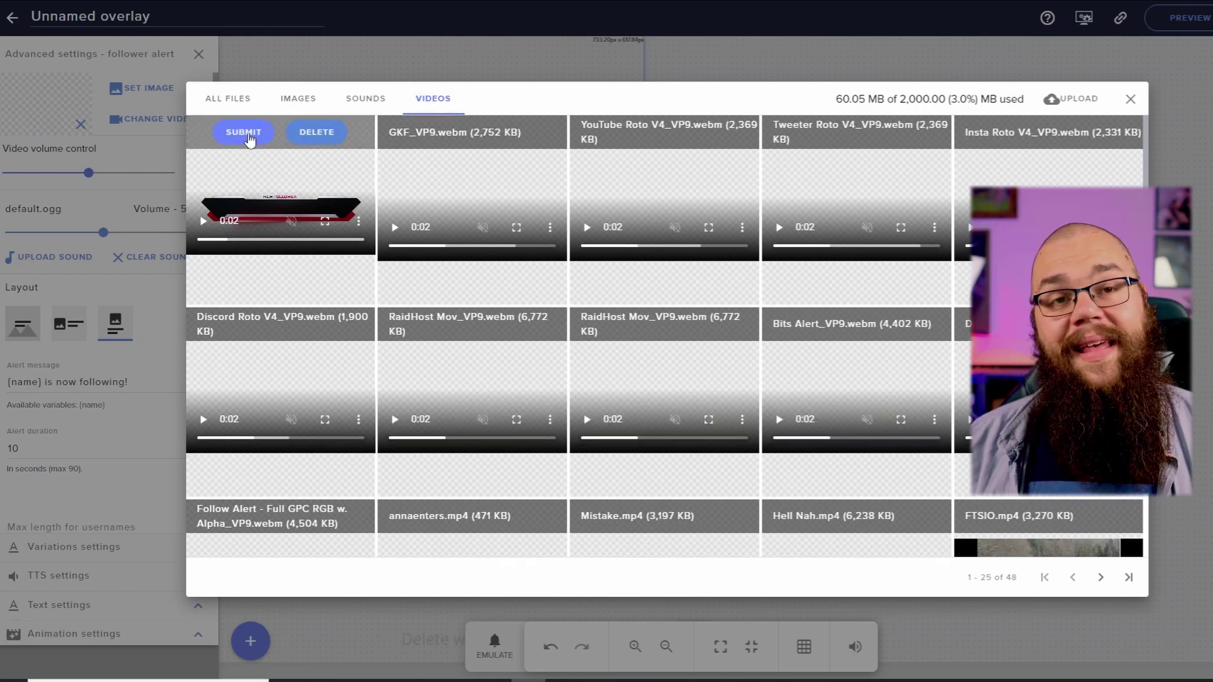
pyautogui.click(244, 130)
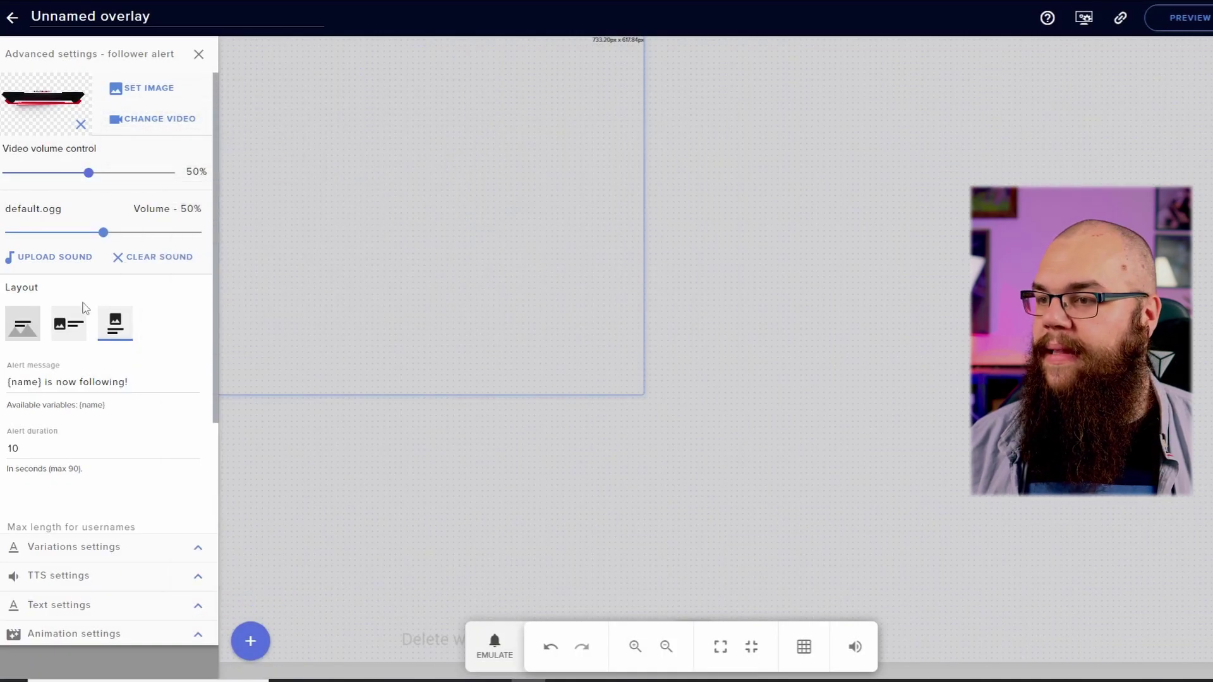
# Step: Use the text-over-image layout with a 12-second duration, then emulate a follower event
pyautogui.click(22, 334)
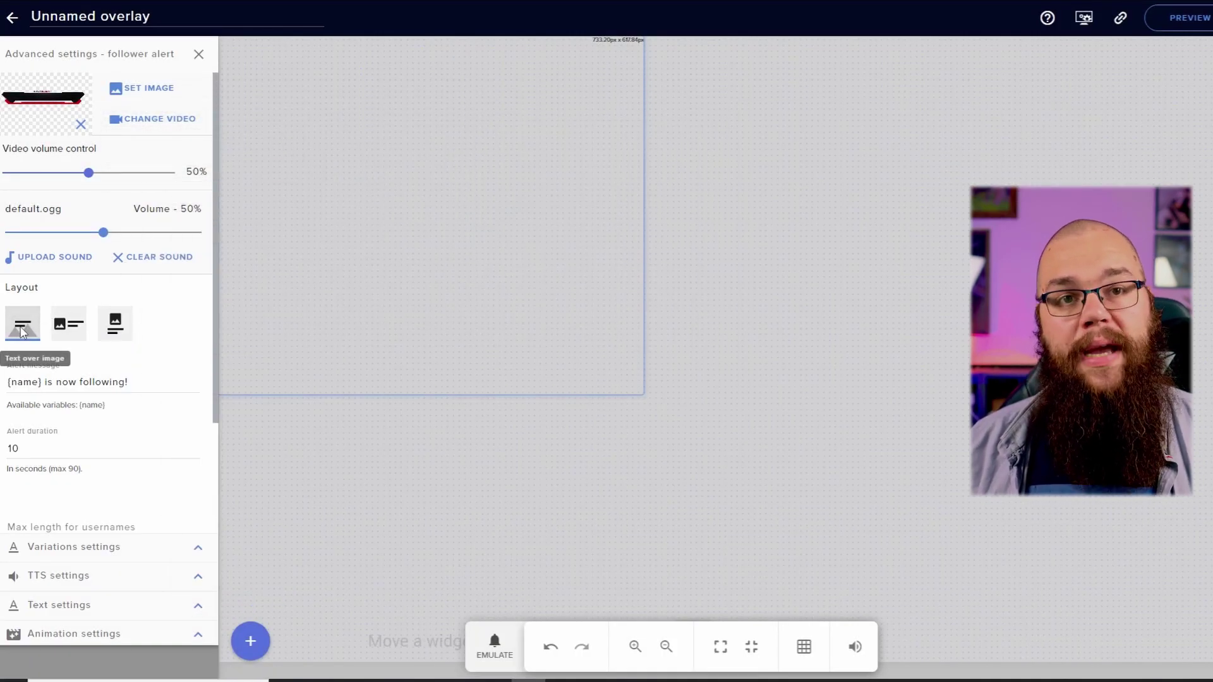
pyautogui.click(113, 451)
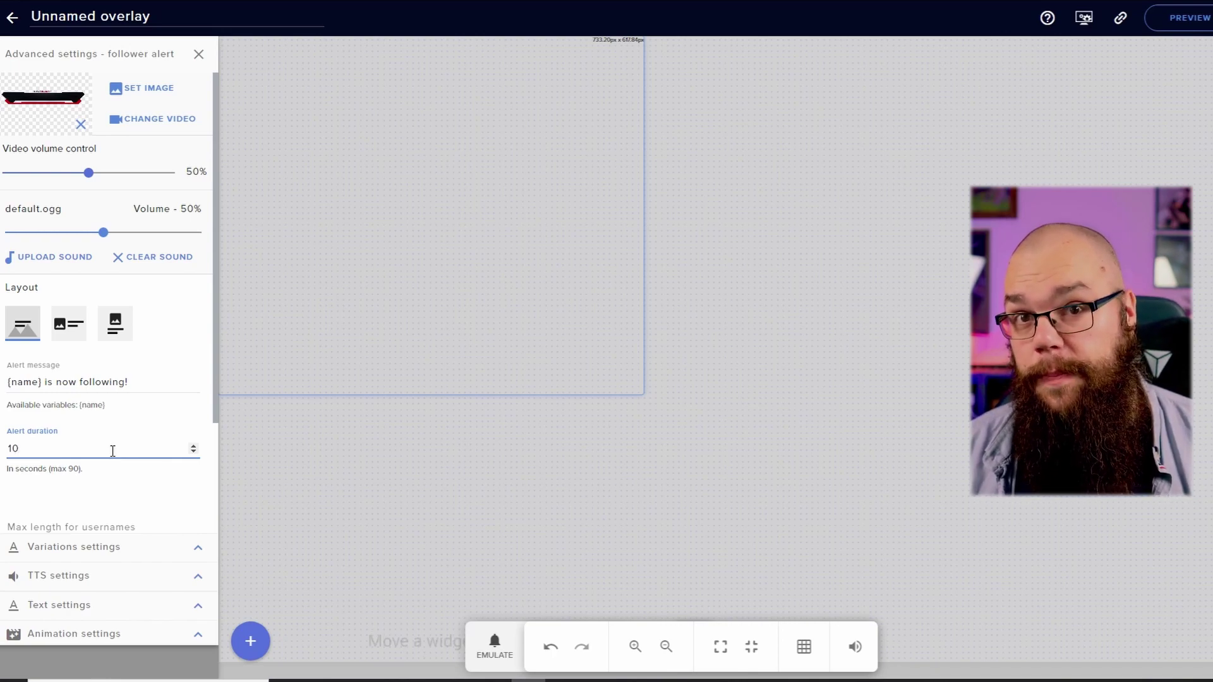
pyautogui.press('BackSpace')
pyautogui.write('2')
pyautogui.click(502, 537)
pyautogui.click(492, 638)
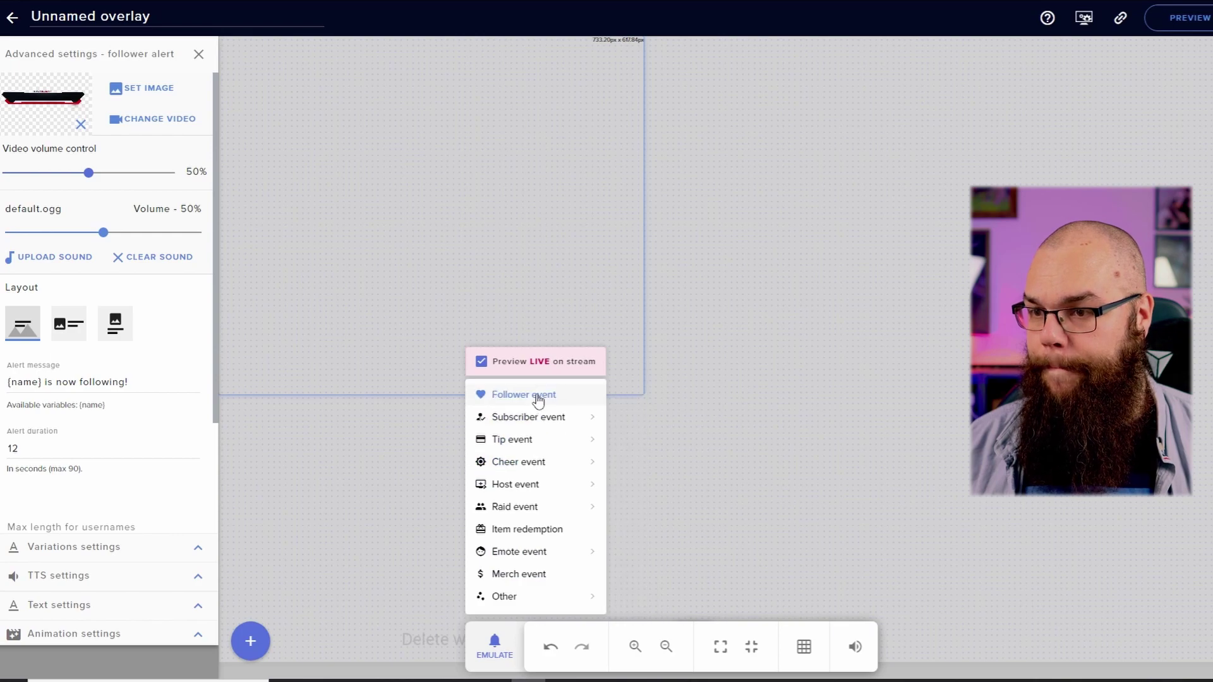
pyautogui.click(832, 321)
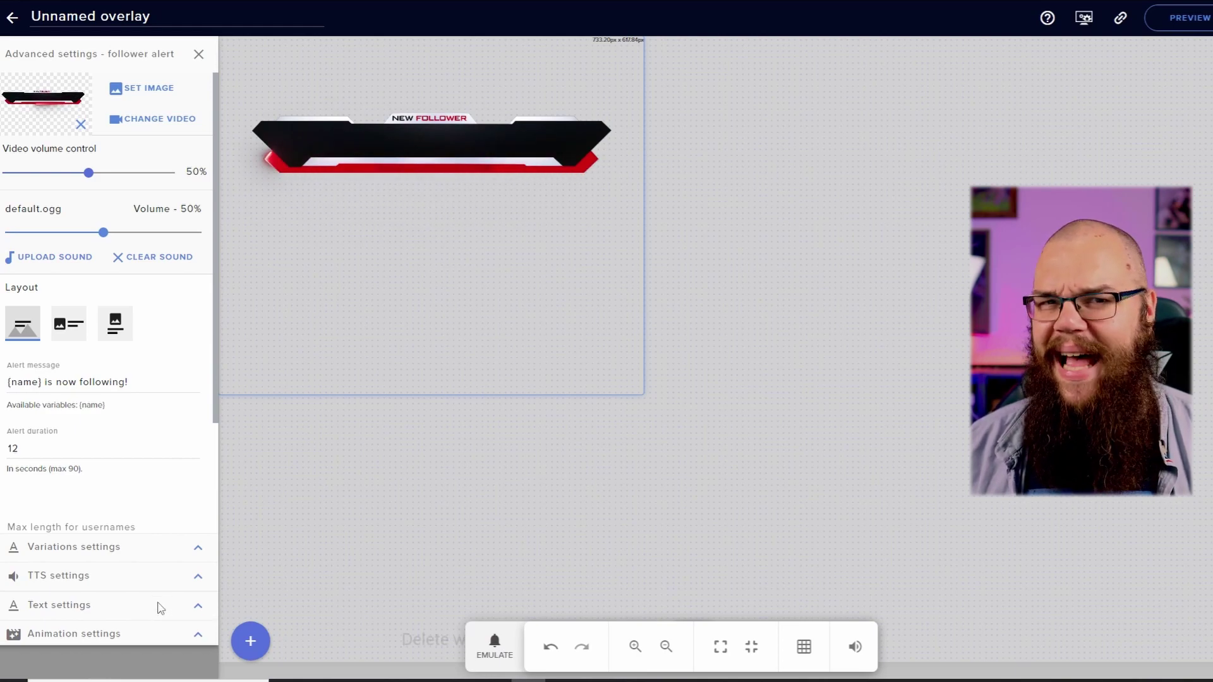
# Step: Set the follower alert text's advanced Margin Top to 155
pyautogui.click(198, 610)
pyautogui.click(159, 88)
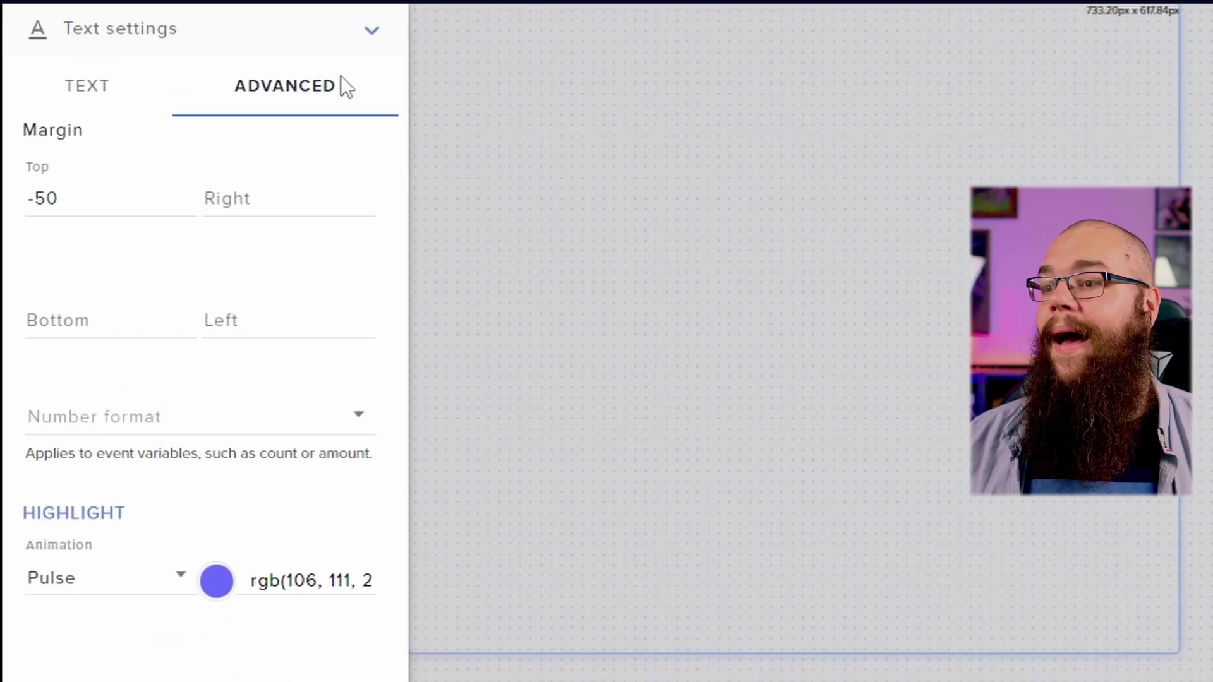
pyautogui.click(103, 195)
pyautogui.hotkey('ctrl', 'a')
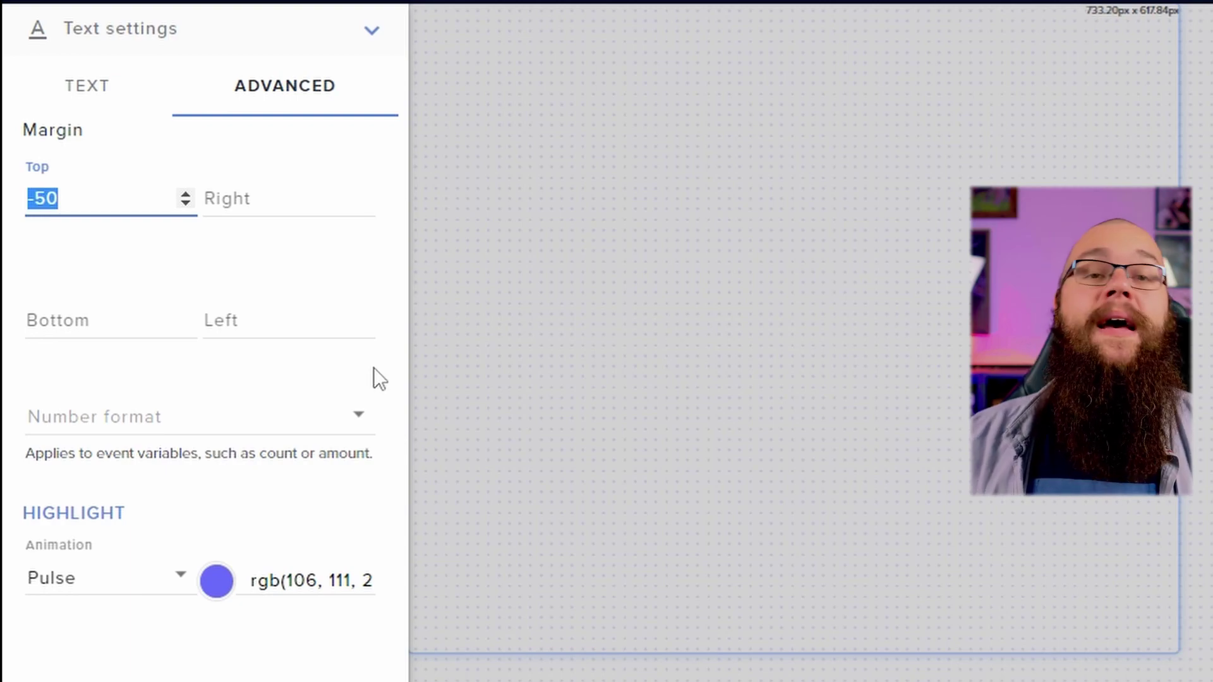
pyautogui.write('155')
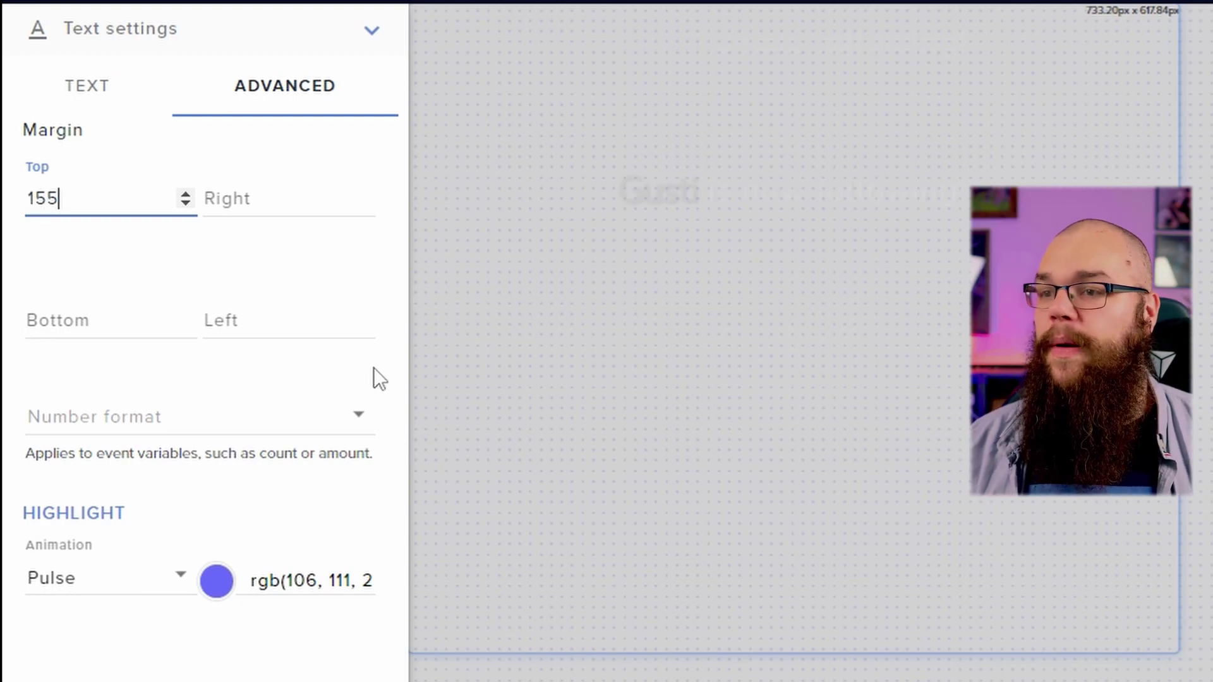
pyautogui.click(376, 369)
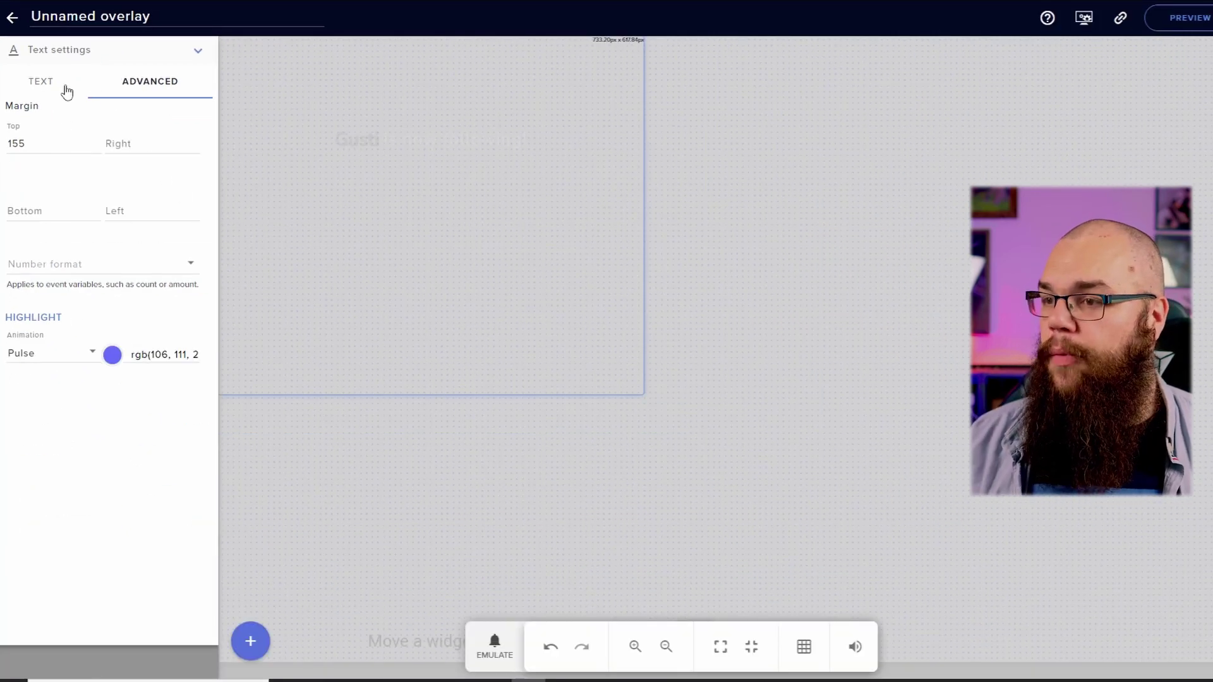
# Step: Make the text highlight colour red, then emulate a follower event to test it
pyautogui.click(67, 93)
pyautogui.scroll(-3, 113, 209)
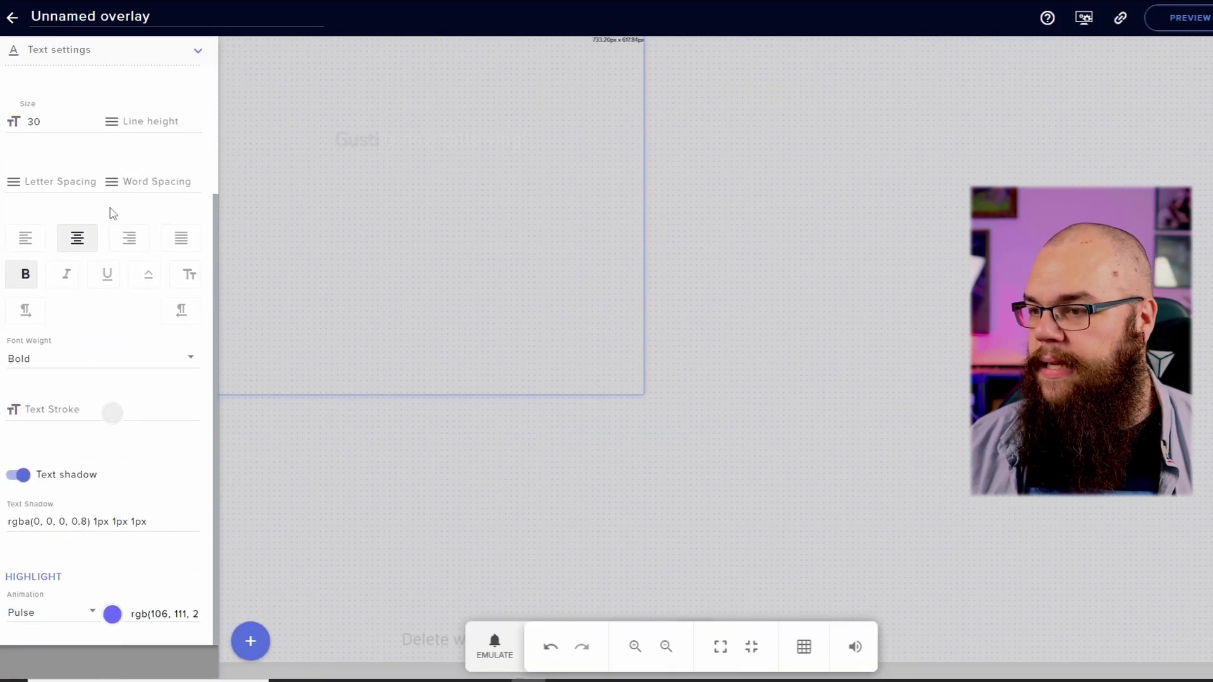
pyautogui.click(112, 614)
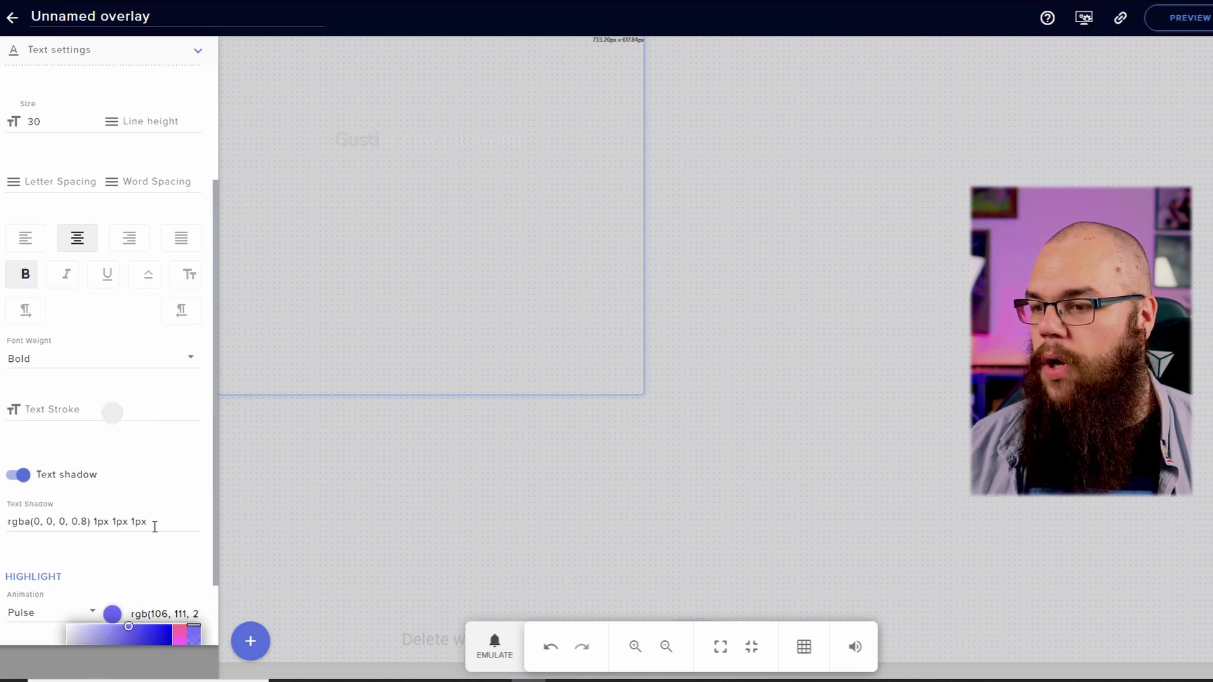
pyautogui.scroll(-2, 155, 526)
pyautogui.moveTo(180, 576); pyautogui.dragTo(189, 524)
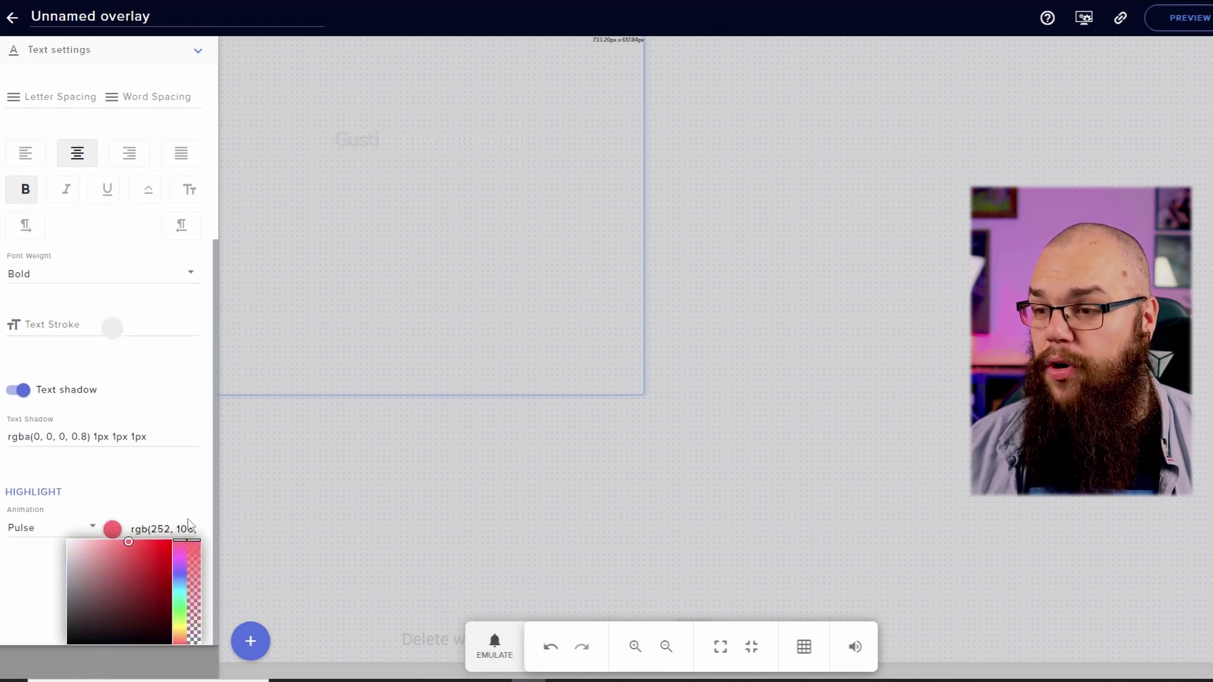
pyautogui.click(151, 545)
pyautogui.click(160, 475)
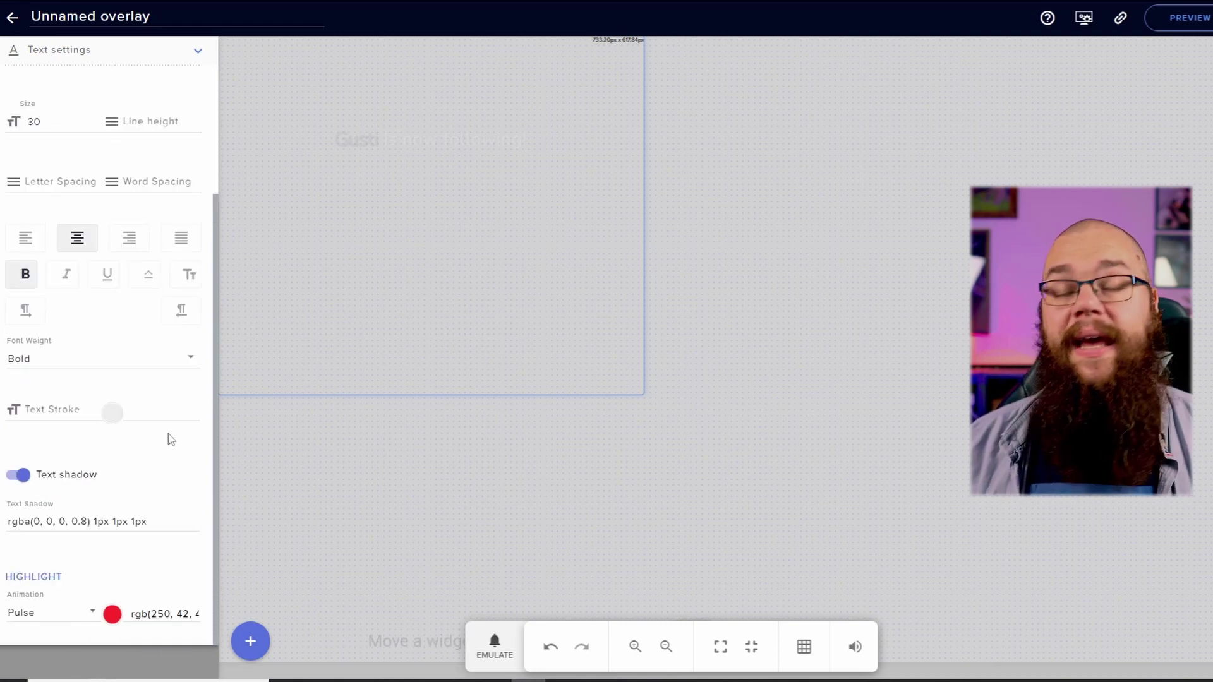
pyautogui.click(494, 647)
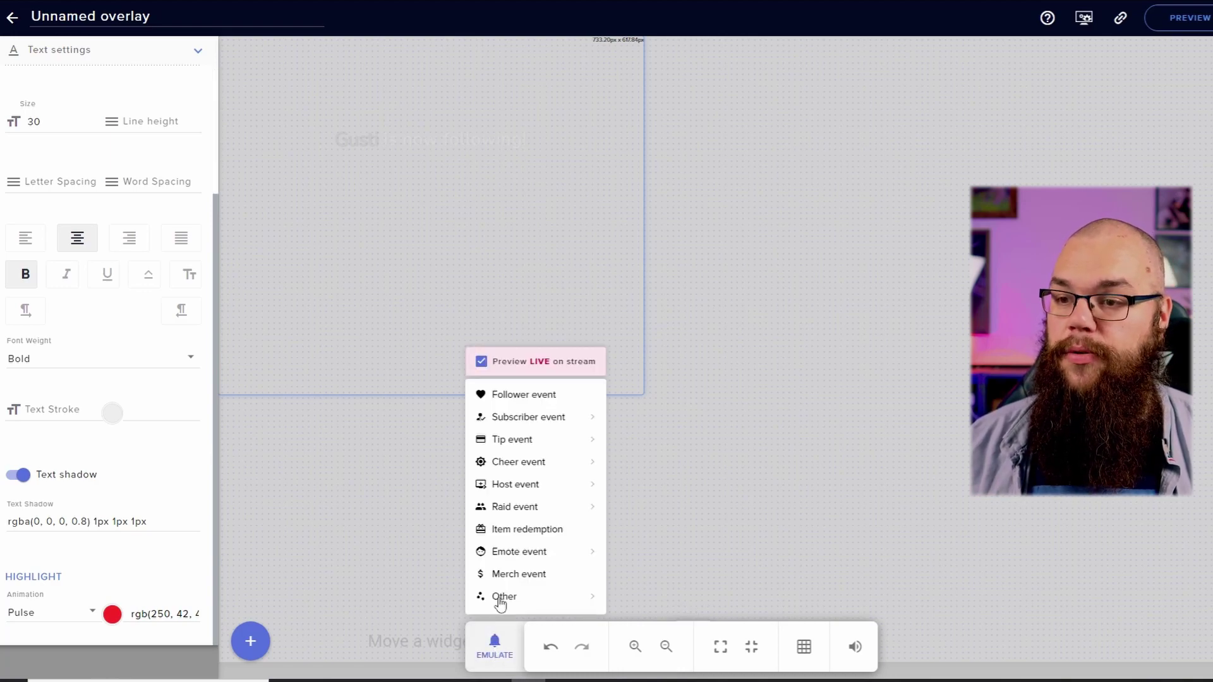
pyautogui.click(546, 396)
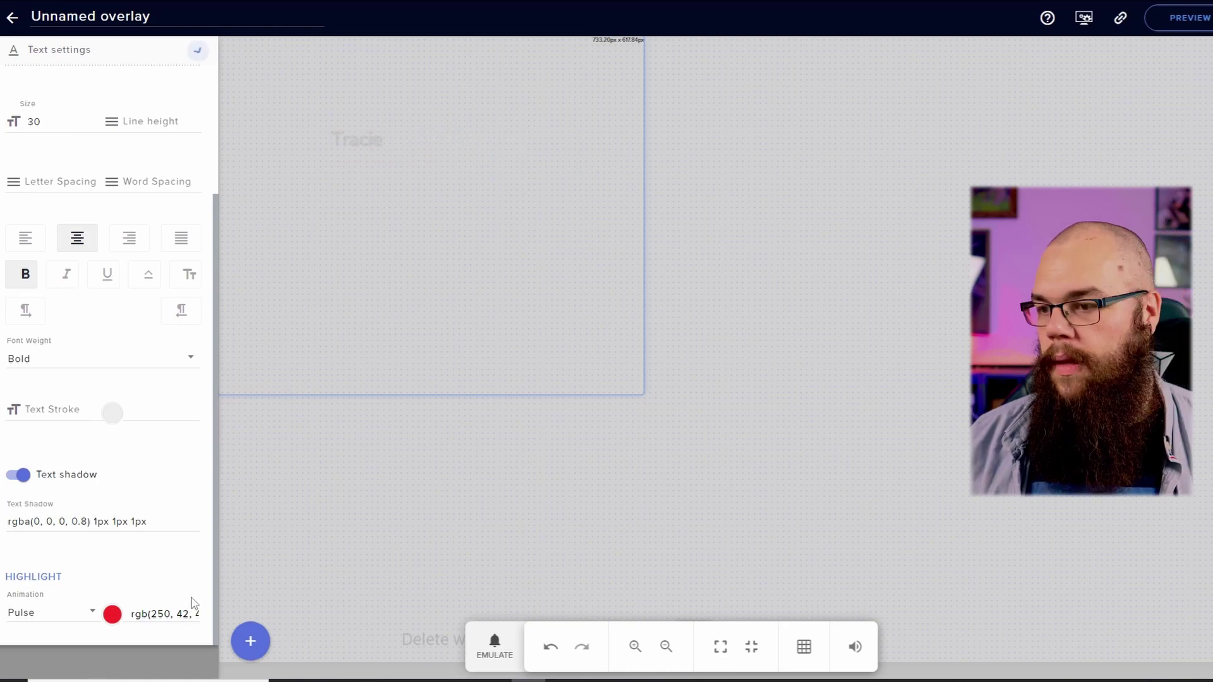
# Step: Set the follower alert text's Enter animation to Fade In and Exit animation to Fade Out
pyautogui.click(198, 50)
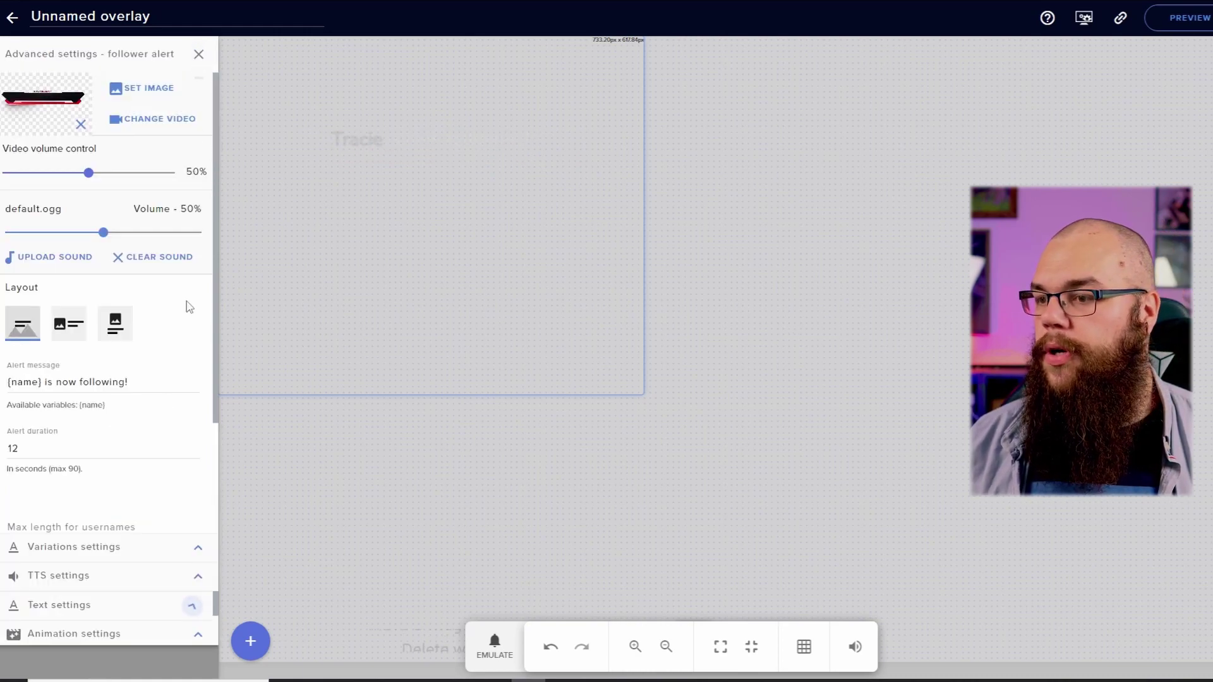
pyautogui.click(190, 635)
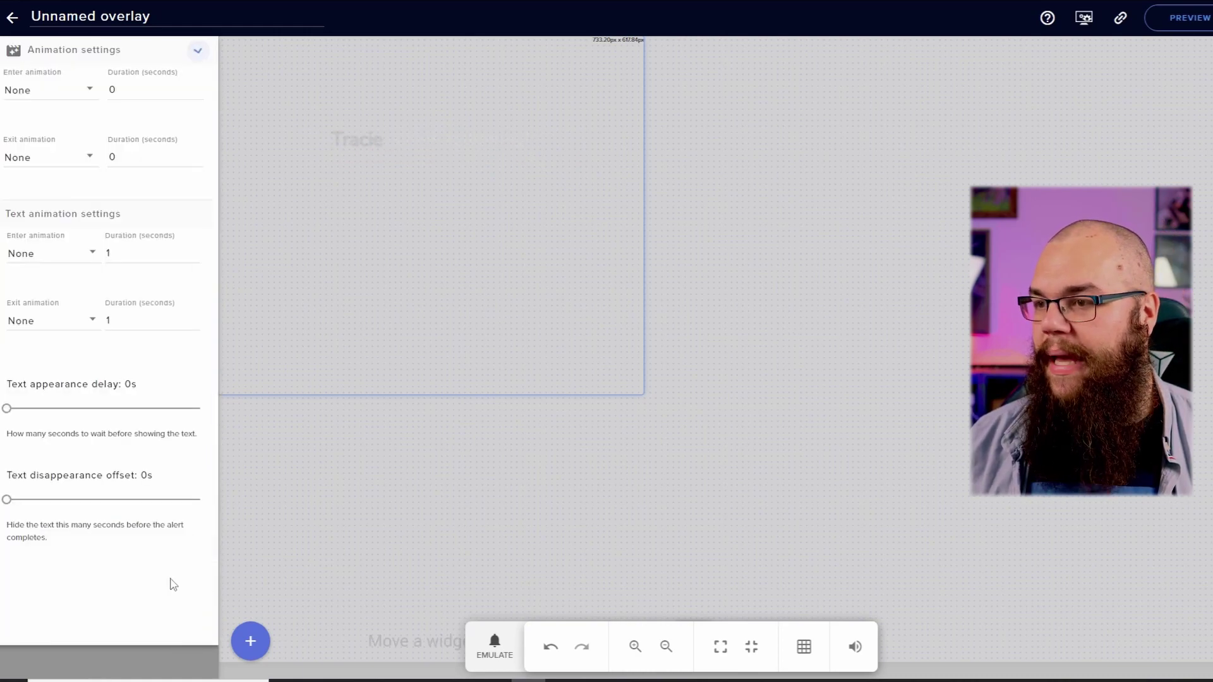
pyautogui.click(89, 256)
pyautogui.scroll(-3, 75, 323)
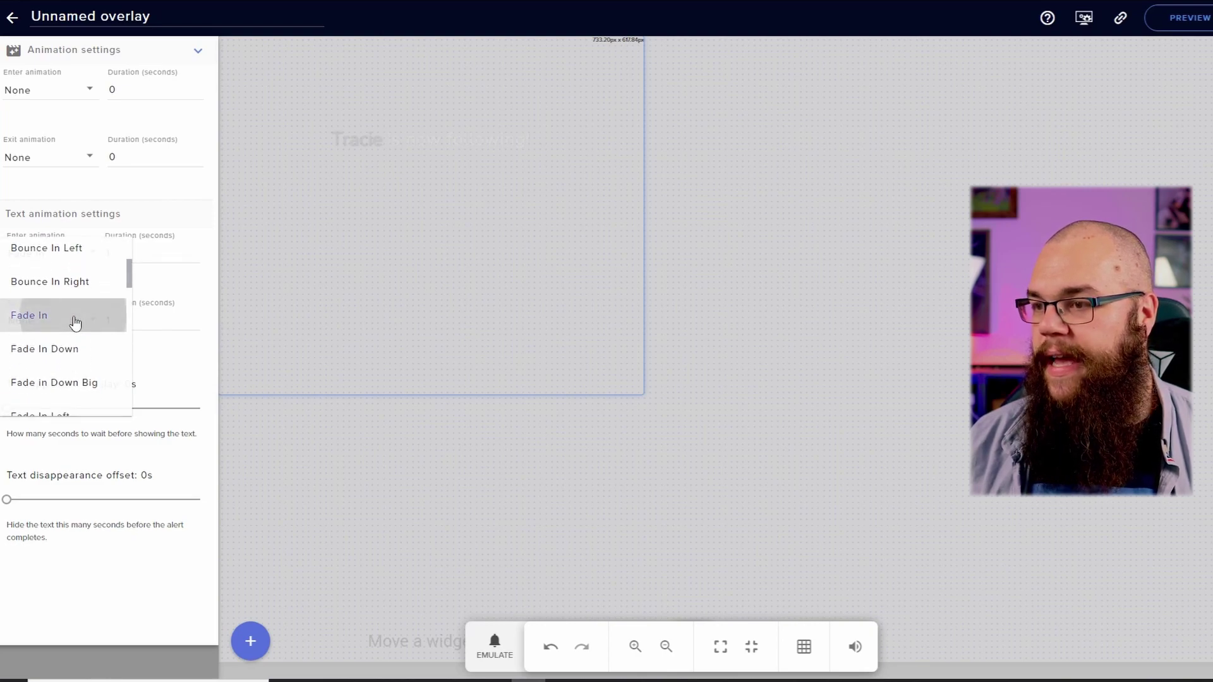
pyautogui.click(75, 323)
pyautogui.click(77, 322)
pyautogui.scroll(-3, 73, 376)
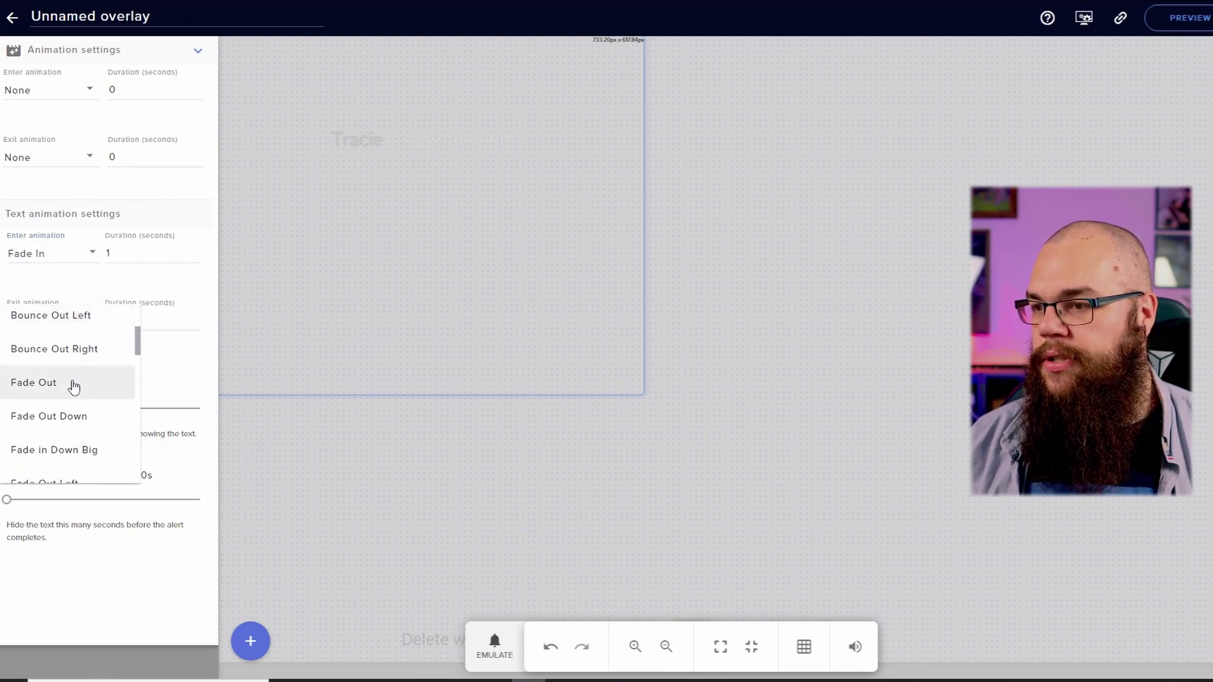
pyautogui.click(73, 384)
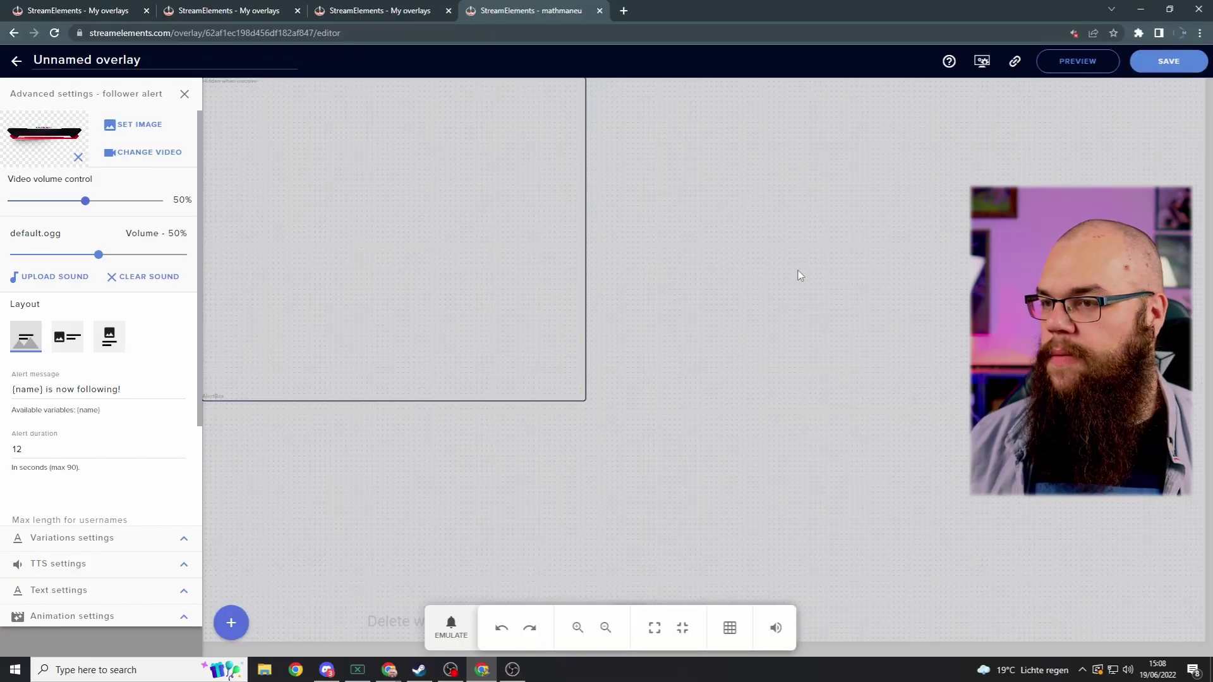
# Step: Center the AlertBox widget horizontally and set its Top position to 0
pyautogui.click(777, 250)
pyautogui.click(163, 93)
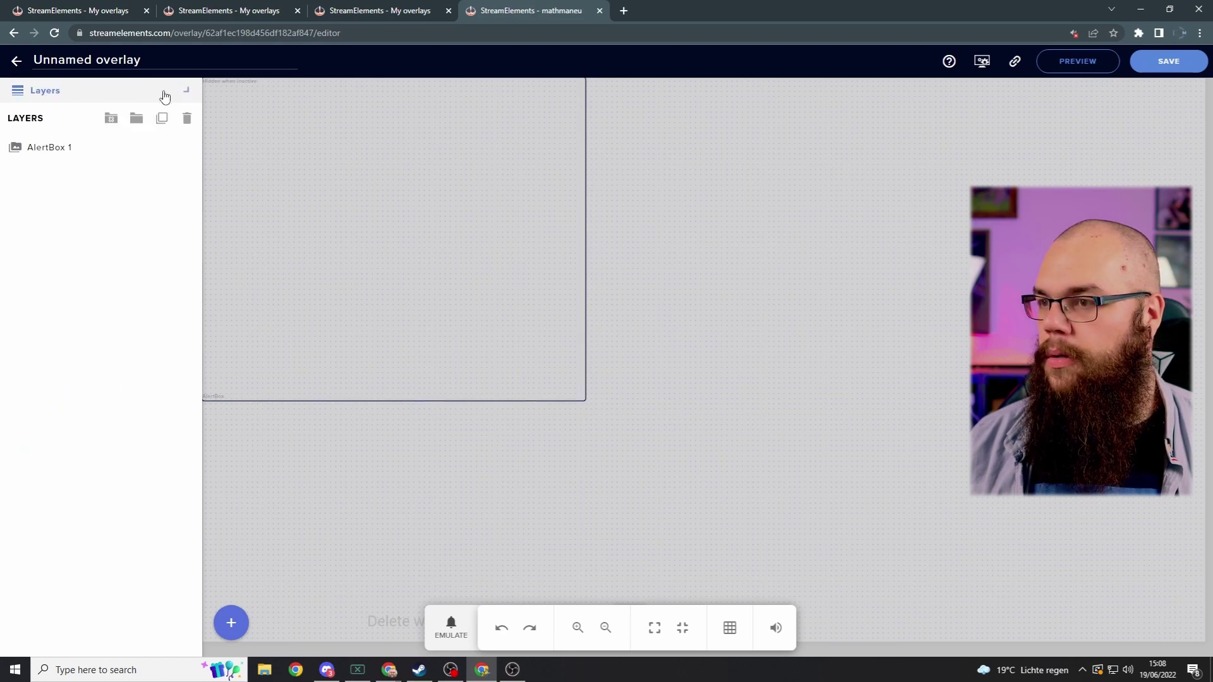
pyautogui.click(119, 152)
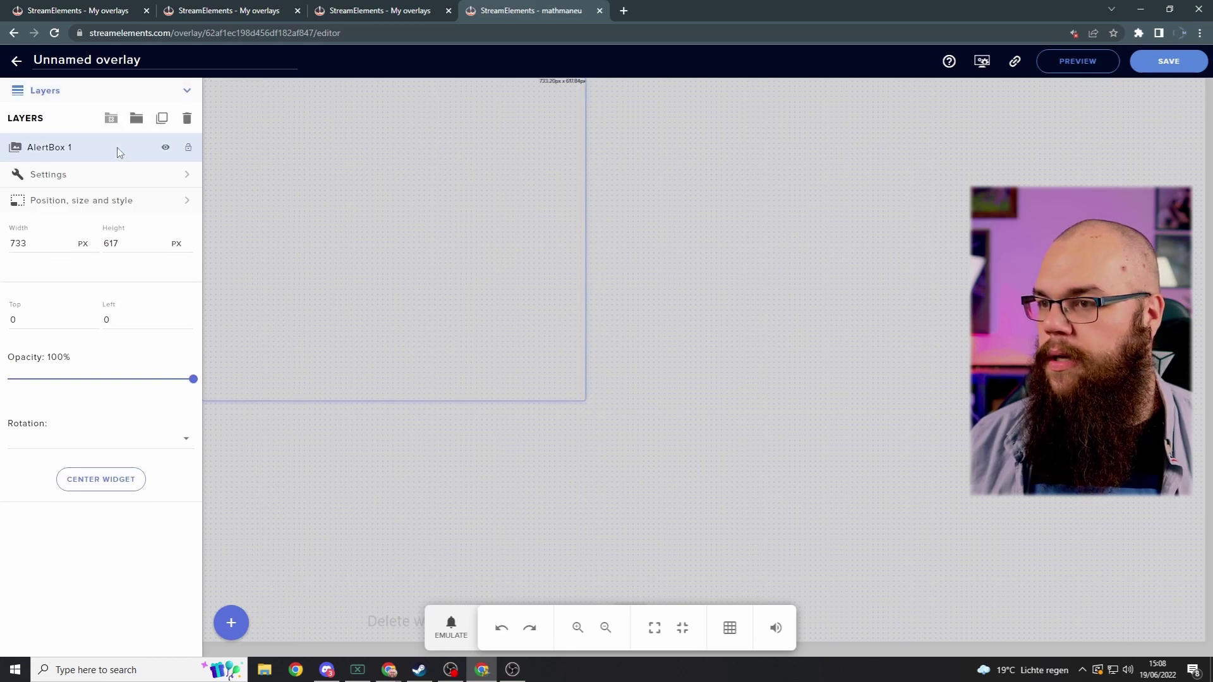
pyautogui.click(88, 211)
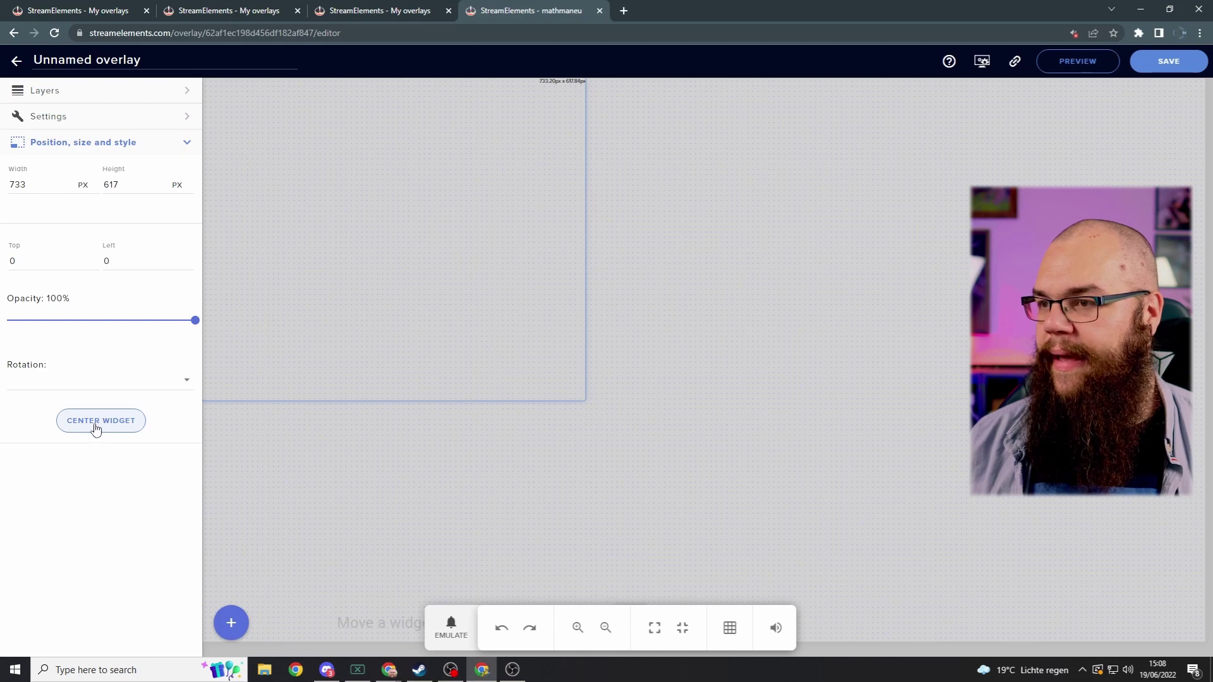
pyautogui.click(96, 429)
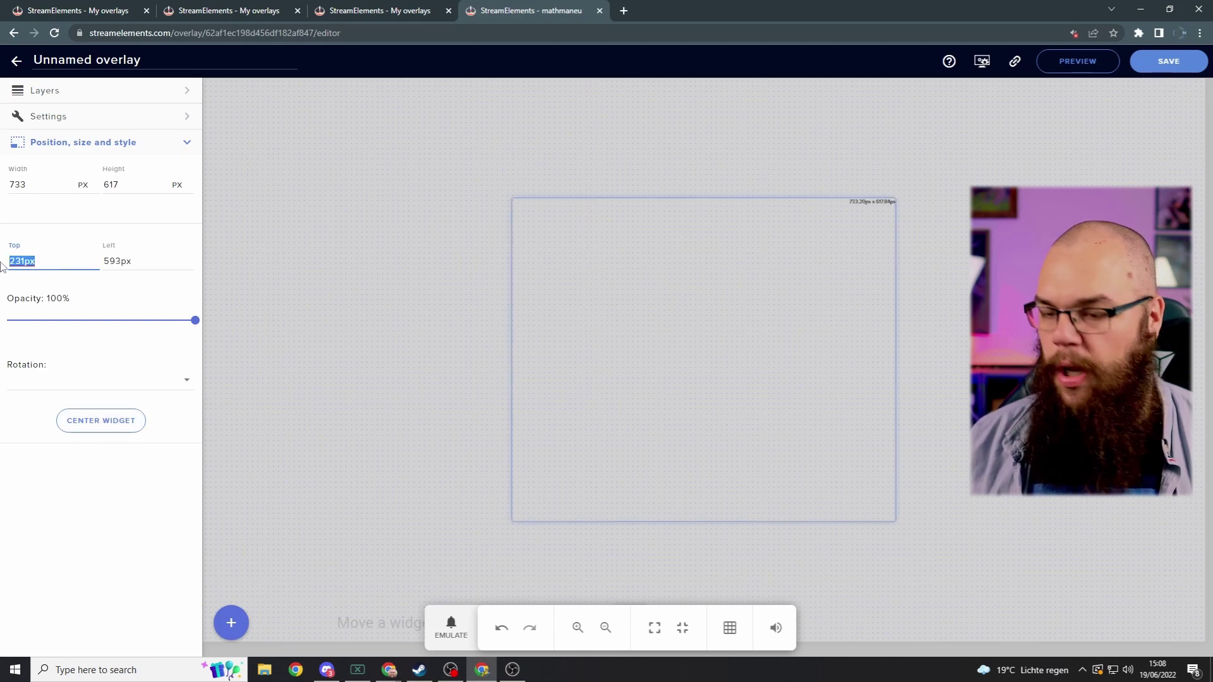
pyautogui.write('0')
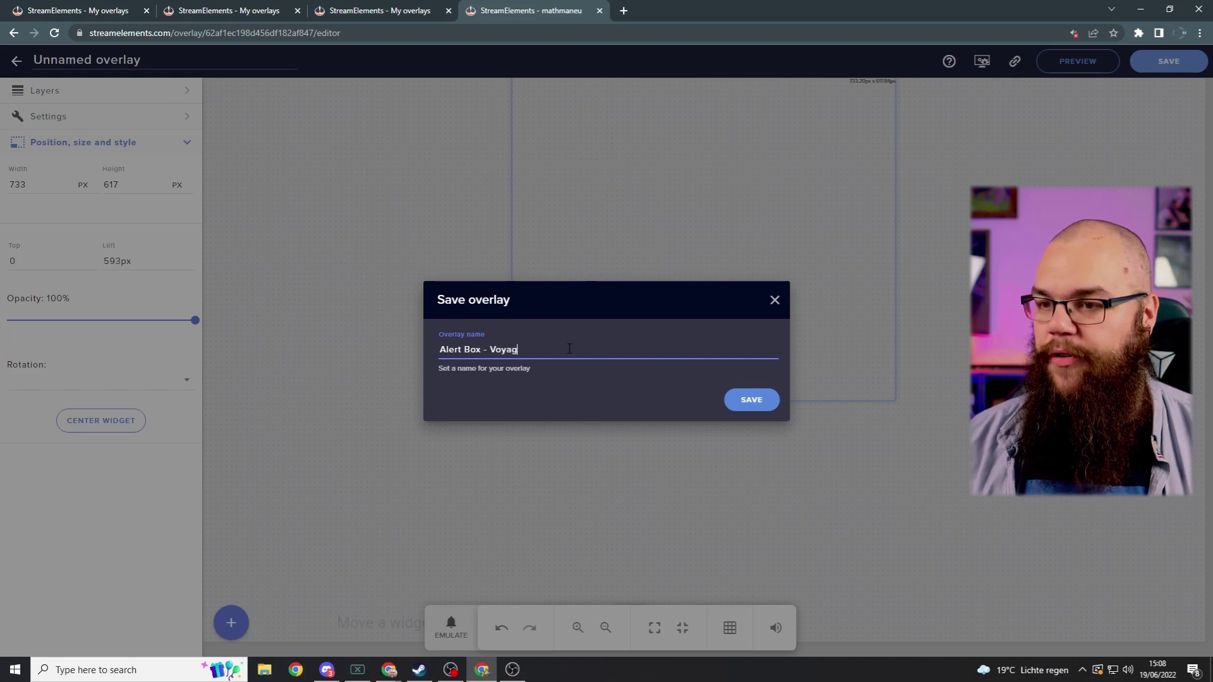
# Step: Save the overlay as 'Alert Box - Voyager' and copy its link
pyautogui.write('er')
pyautogui.press('Return')
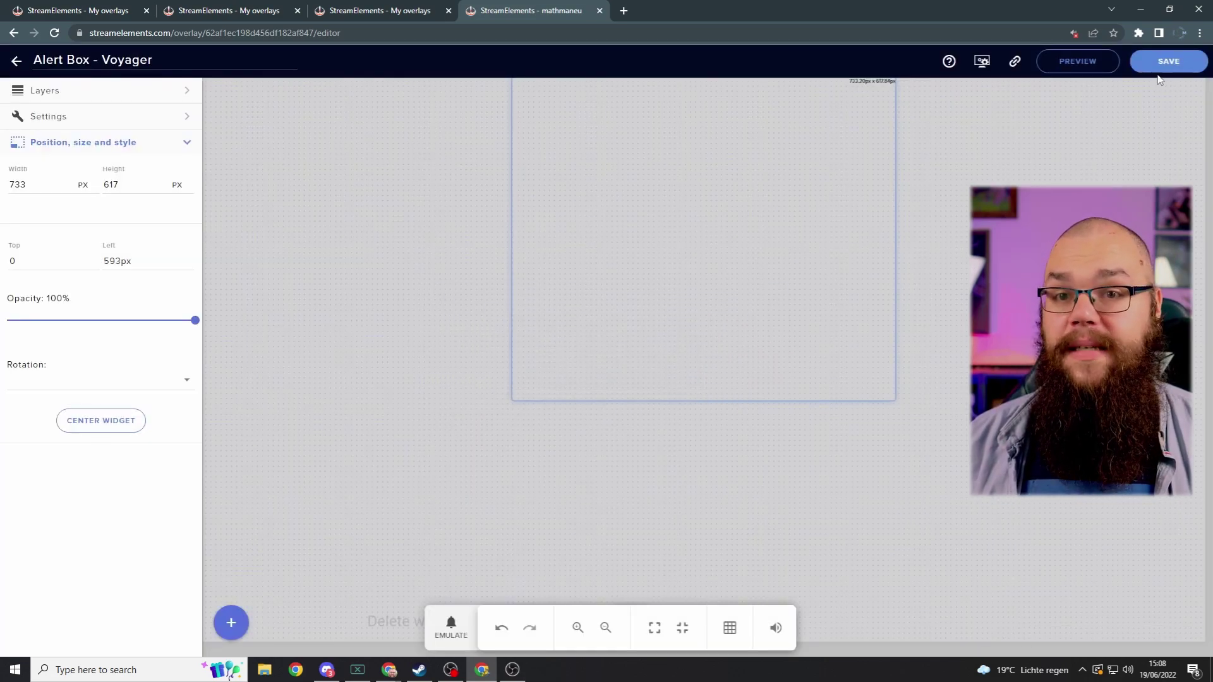
pyautogui.click(1014, 60)
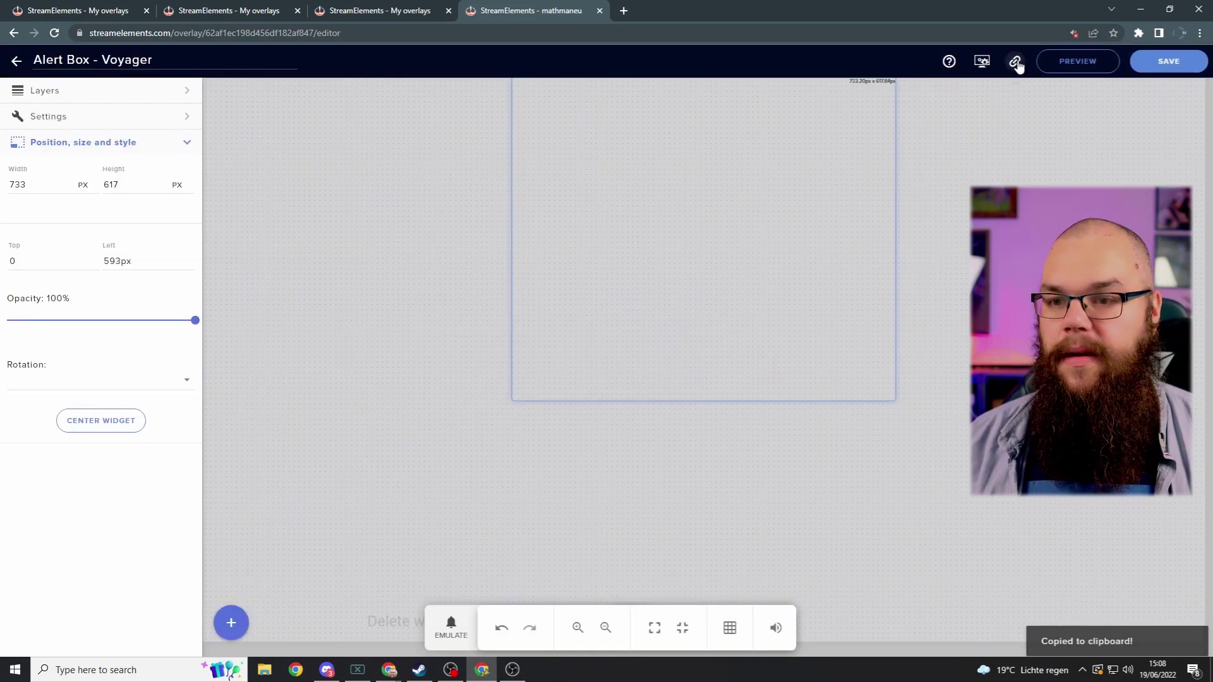
# Step: Add a browser source 'Alert Box' to the Main scene using the copied StreamElements overlay URL
pyautogui.click(513, 671)
pyautogui.click(237, 632)
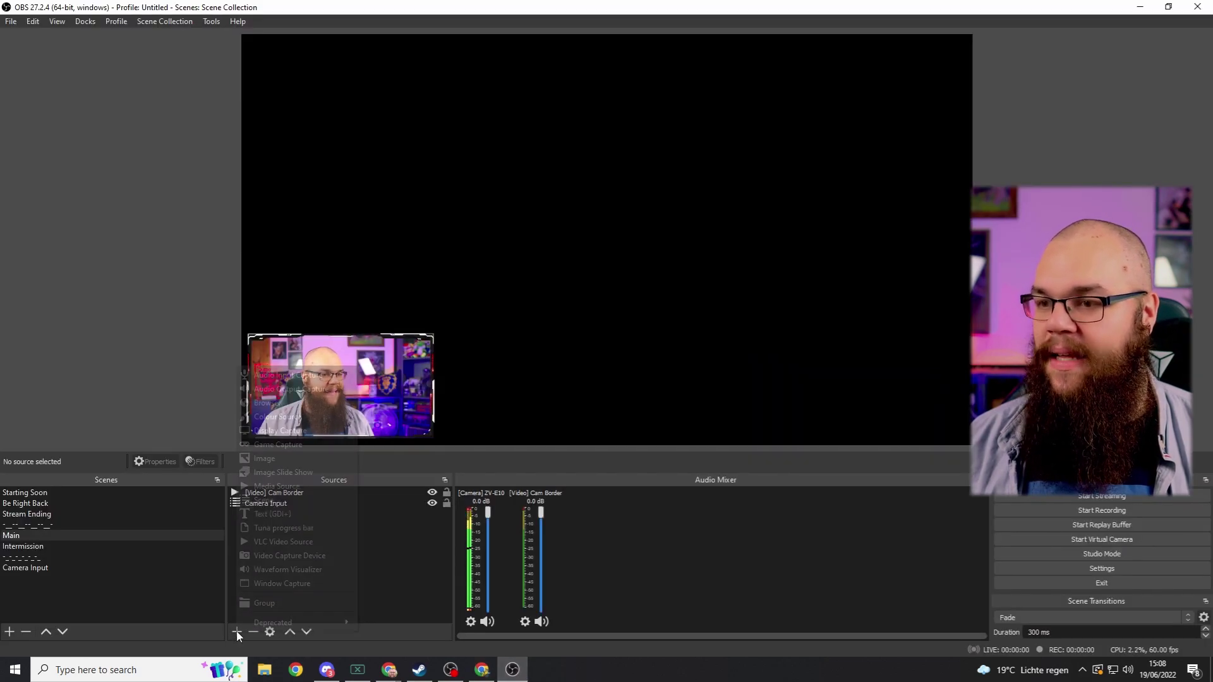
pyautogui.click(301, 401)
pyautogui.write('Alert Box')
pyautogui.press('Return')
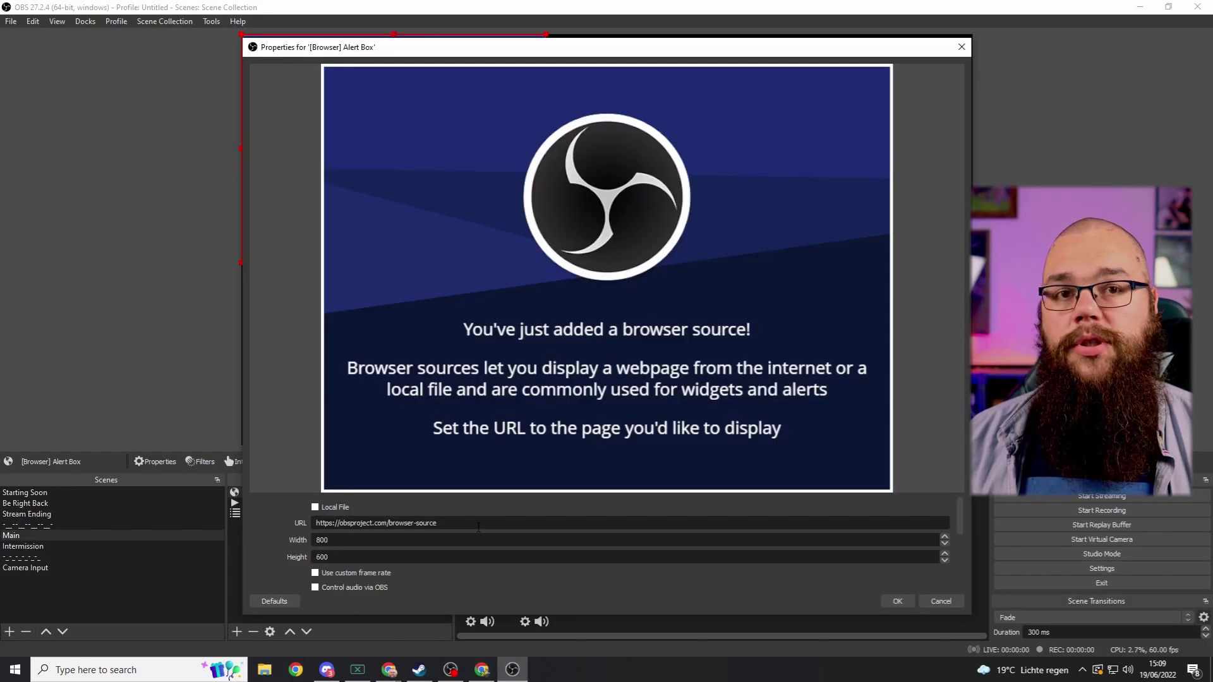
pyautogui.moveTo(478, 526); pyautogui.dragTo(293, 510)
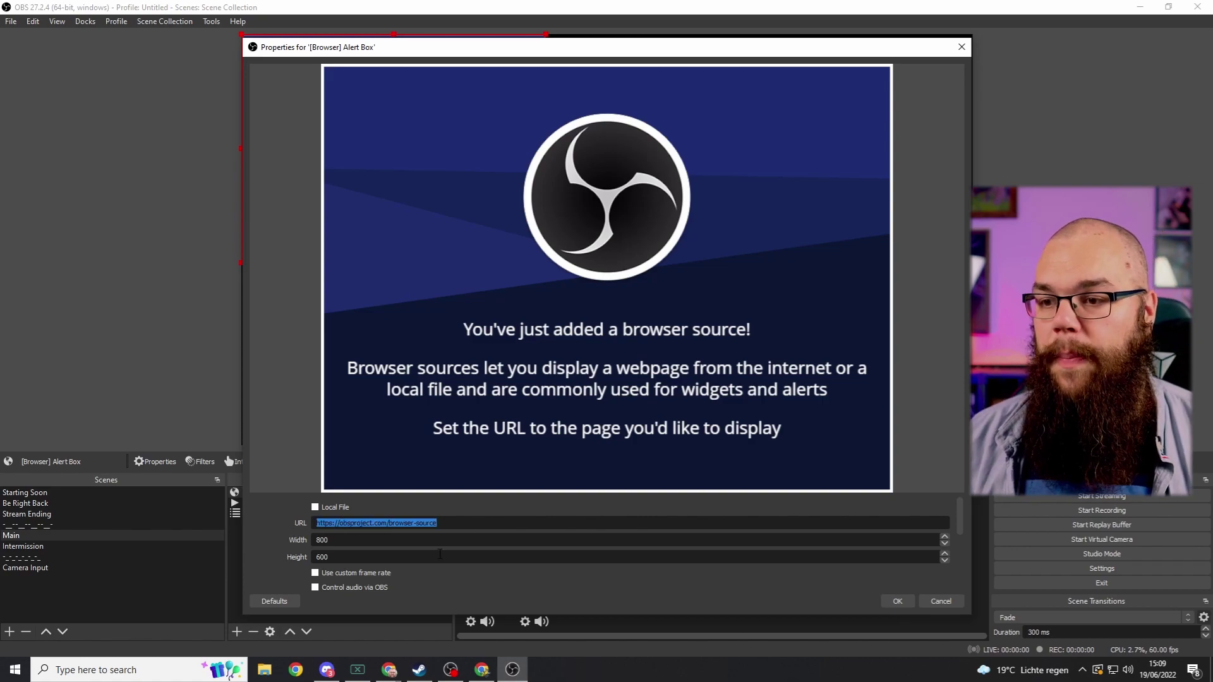
pyautogui.hotkey('ctrl', 'v')
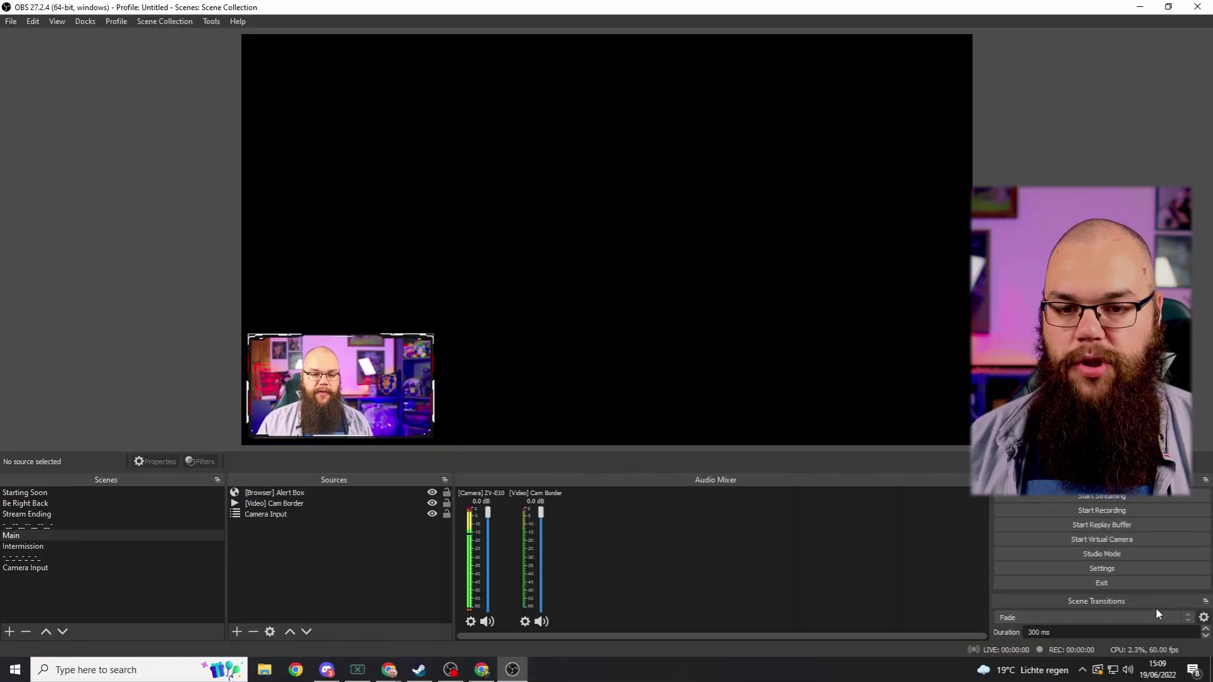
# Step: Add a stinger transition named Voyager Transition that plays stinger.mov
pyautogui.click(1188, 618)
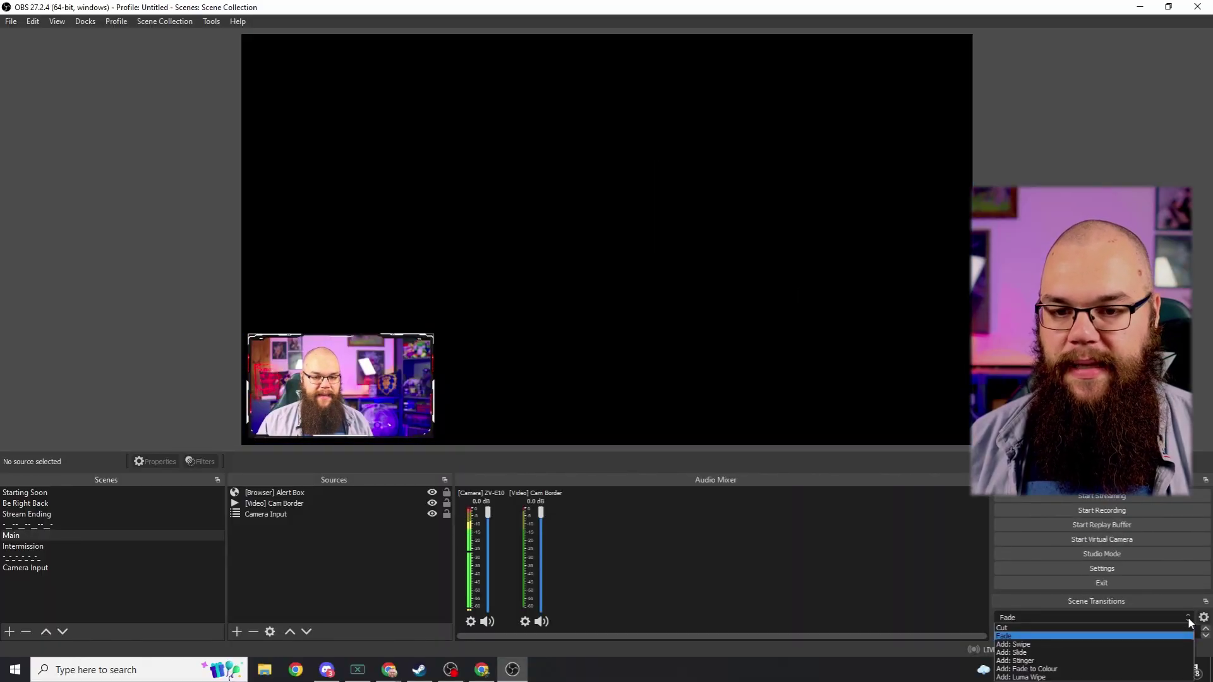
pyautogui.click(1149, 661)
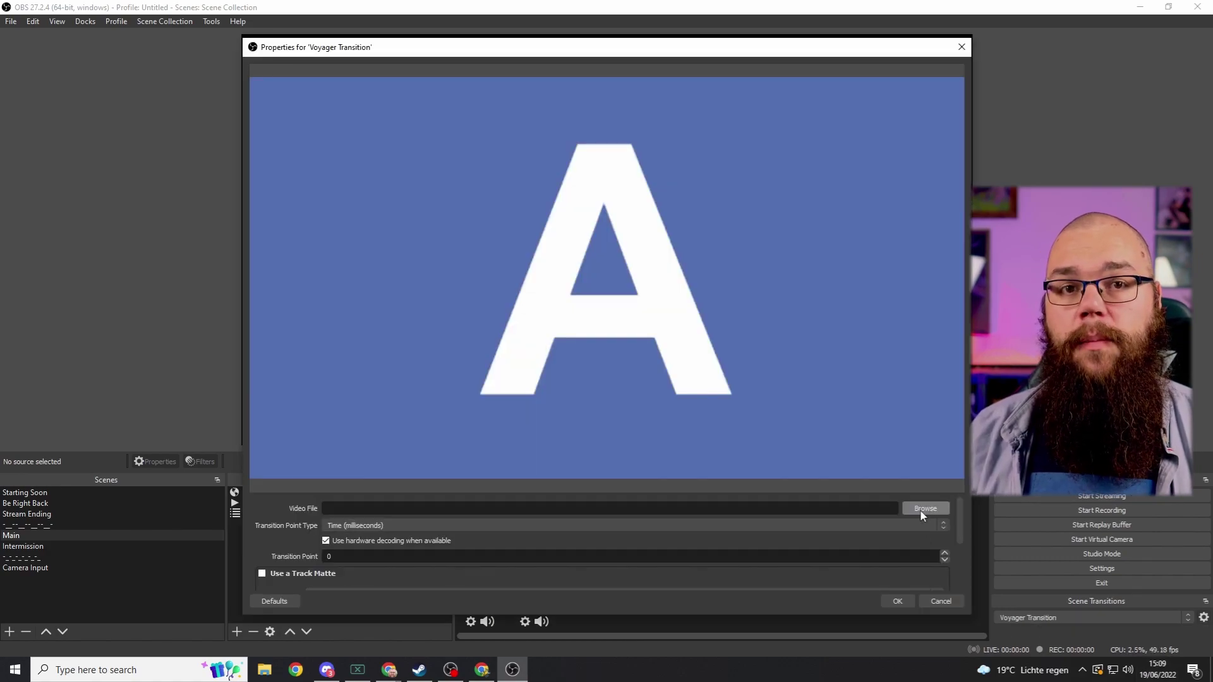
pyautogui.click(923, 509)
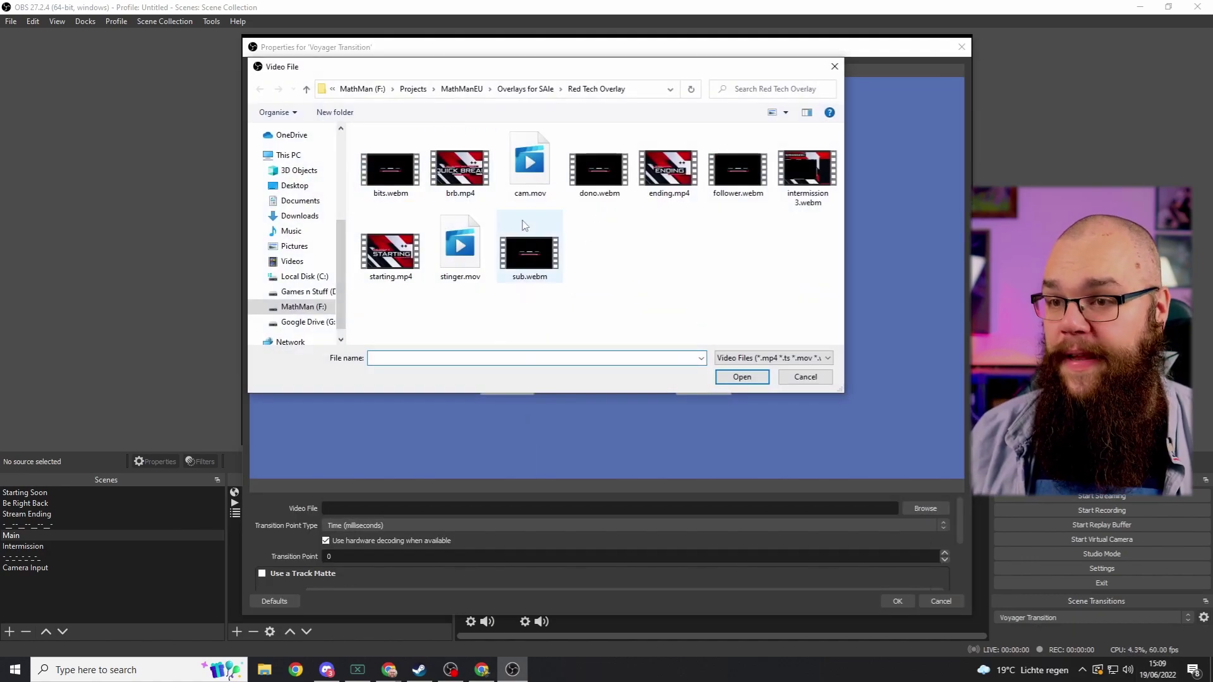
pyautogui.doubleClick(460, 247)
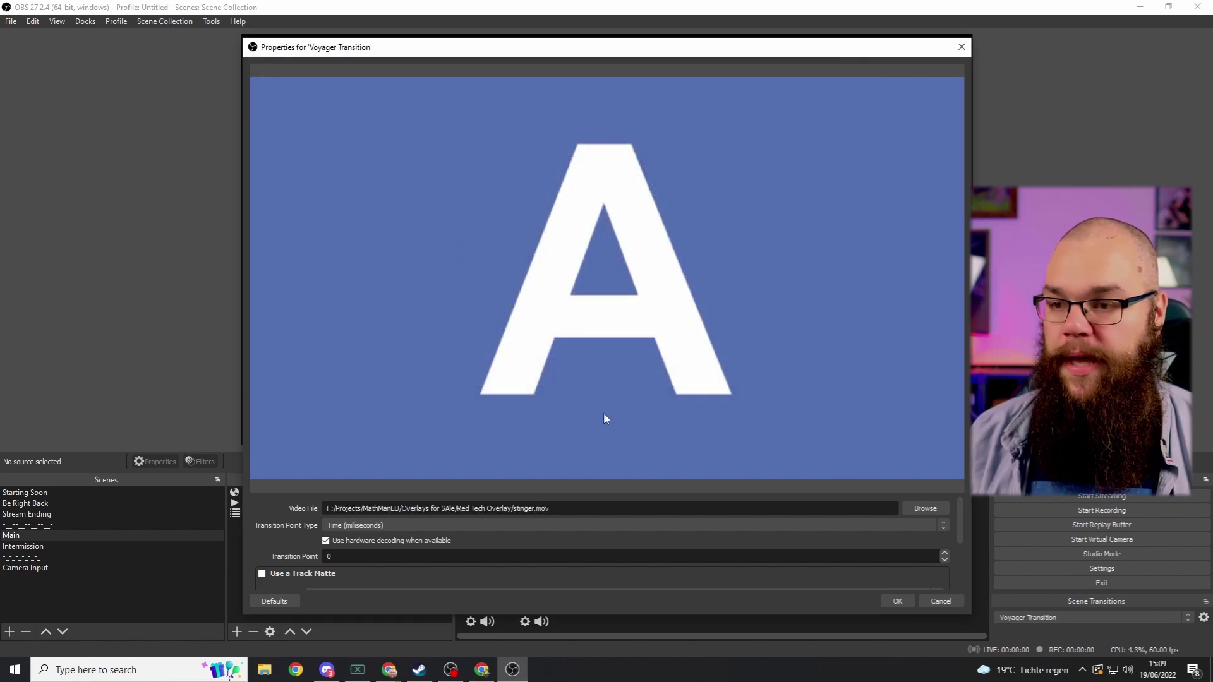
# Step: Preview the Voyager Transition stinger twice
pyautogui.scroll(-3, 341, 568)
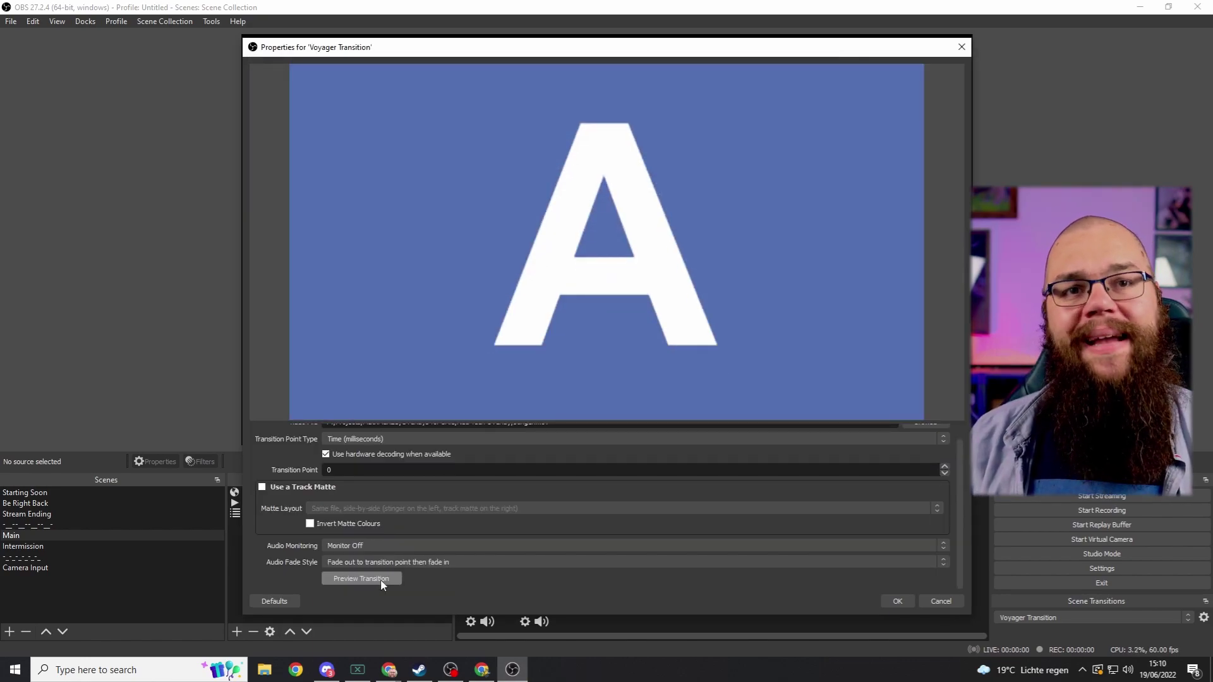
pyautogui.click(380, 579)
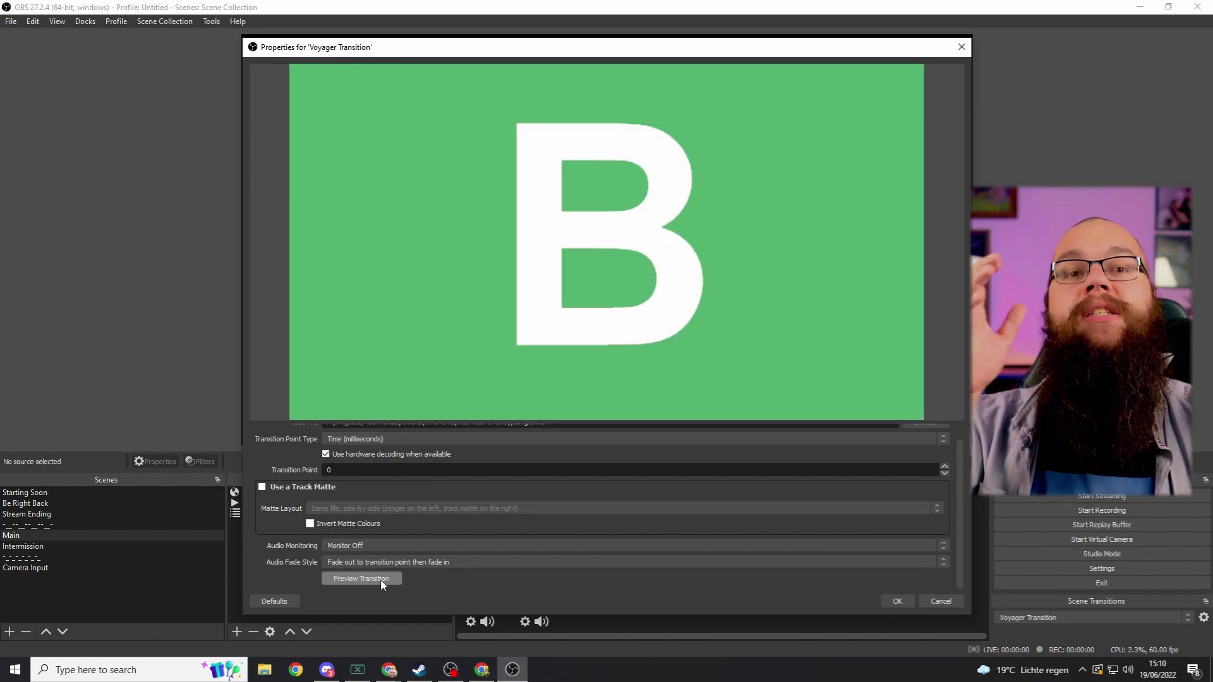
pyautogui.click(376, 580)
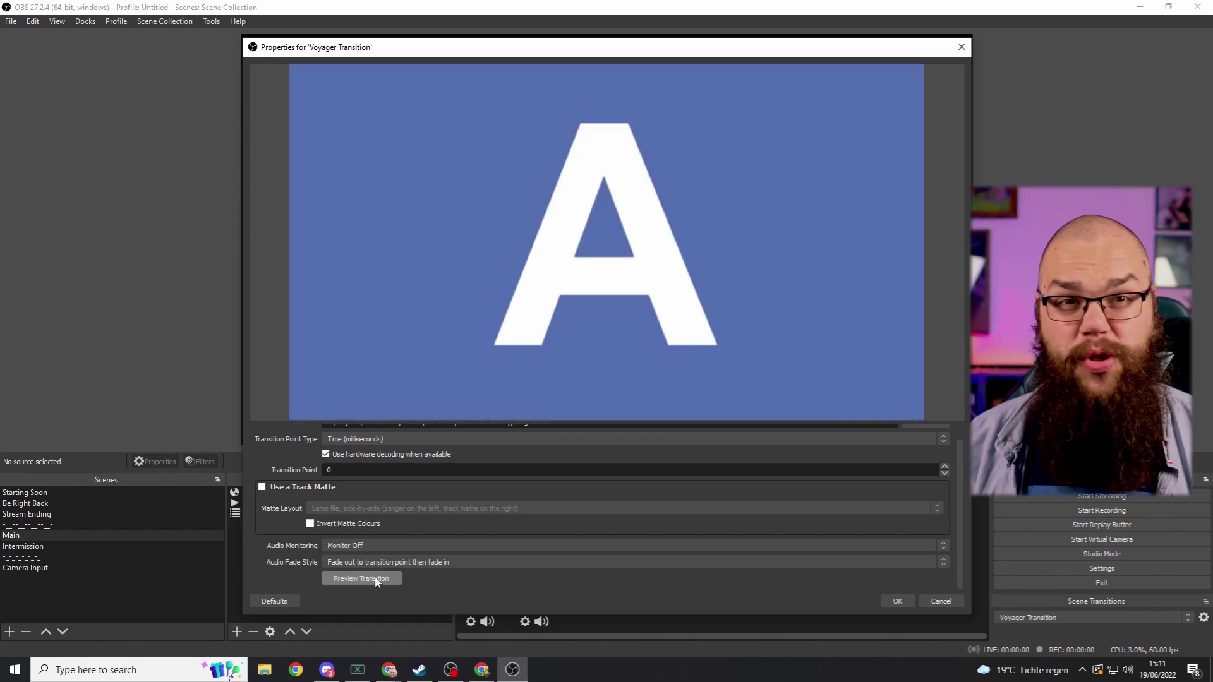
pyautogui.scroll(1, 373, 579)
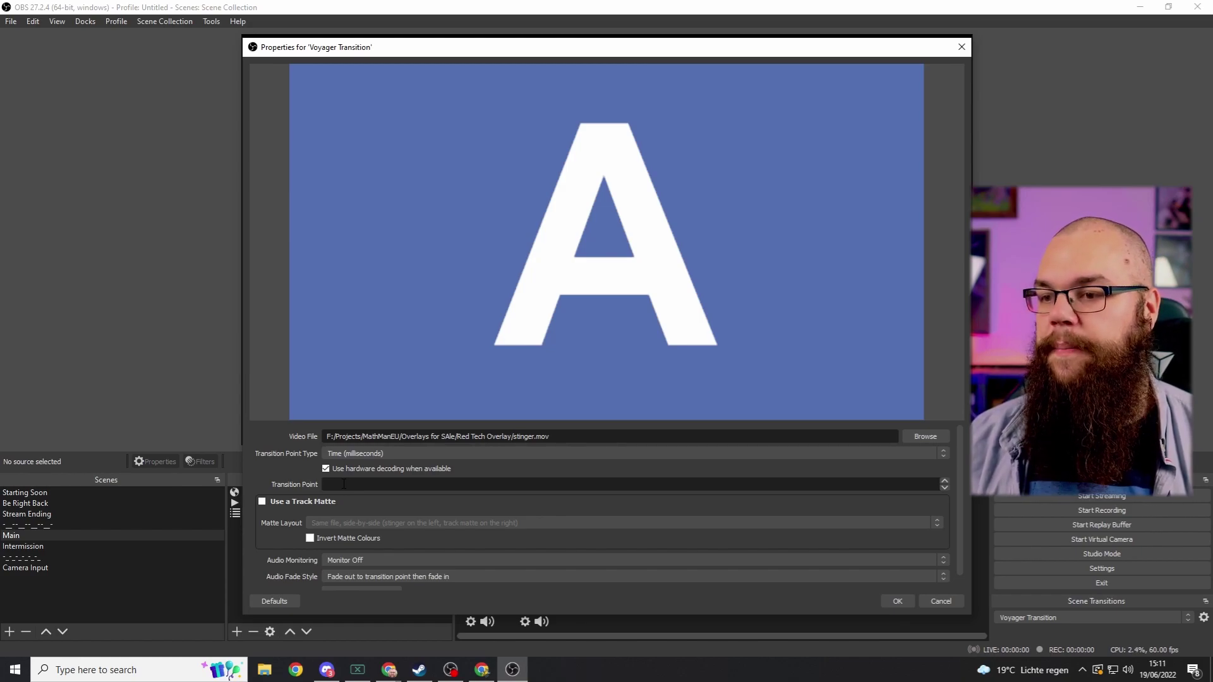
# Step: Set the stinger's transition point to 750 ms, preview it, and choose Crossfade audio fade style
pyautogui.write('750')
pyautogui.scroll(-1, 379, 575)
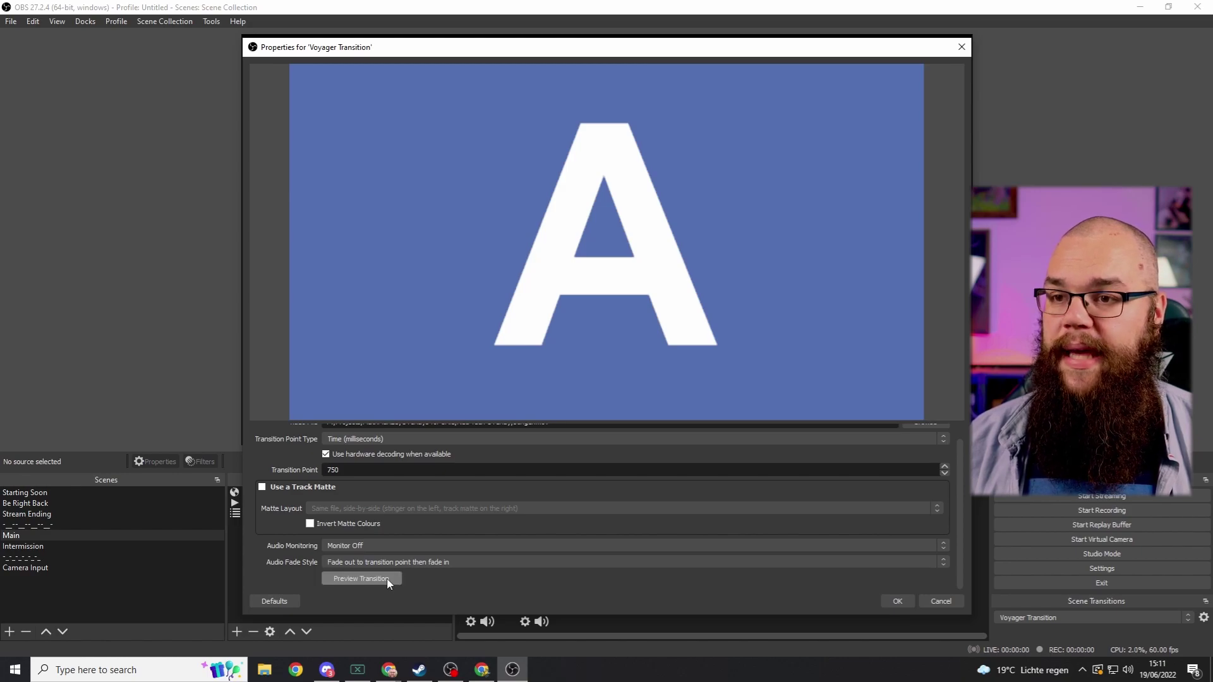
pyautogui.click(388, 582)
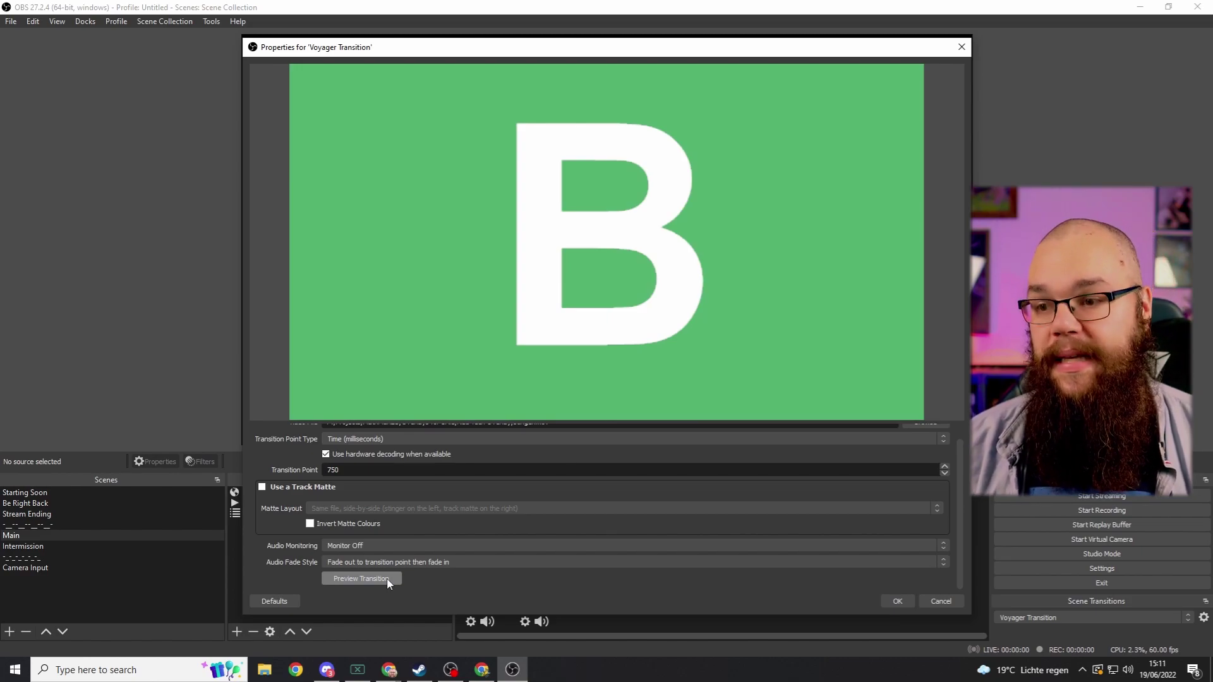
pyautogui.click(388, 581)
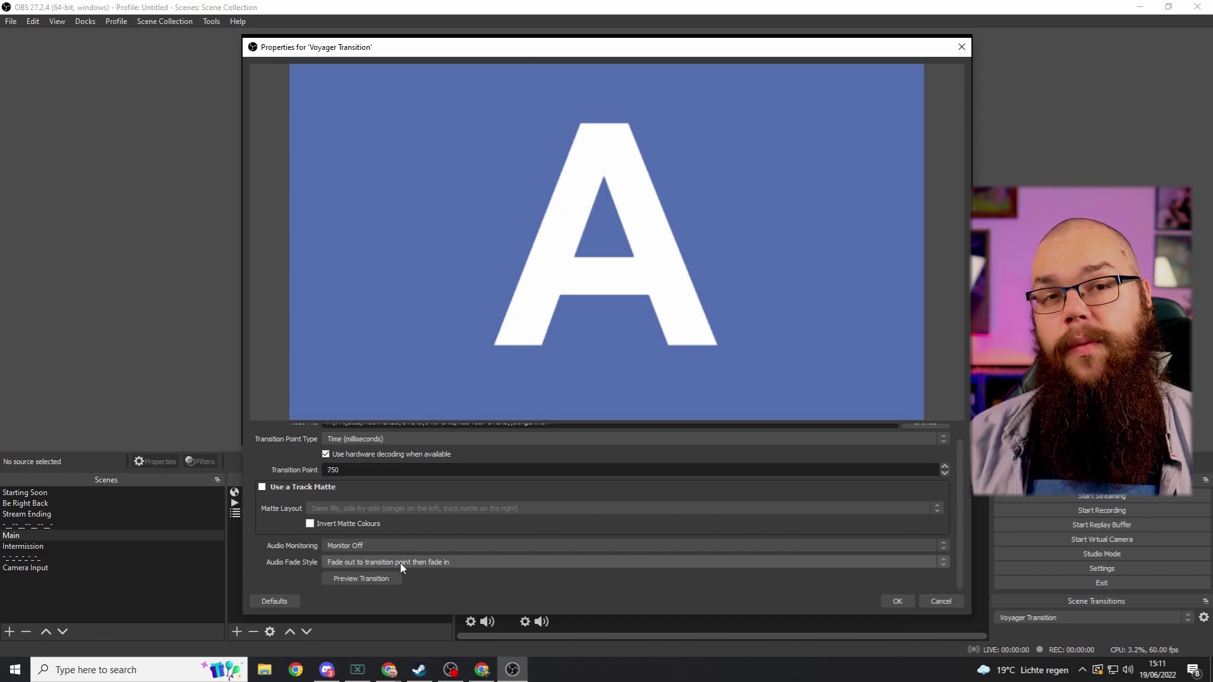
pyautogui.click(402, 563)
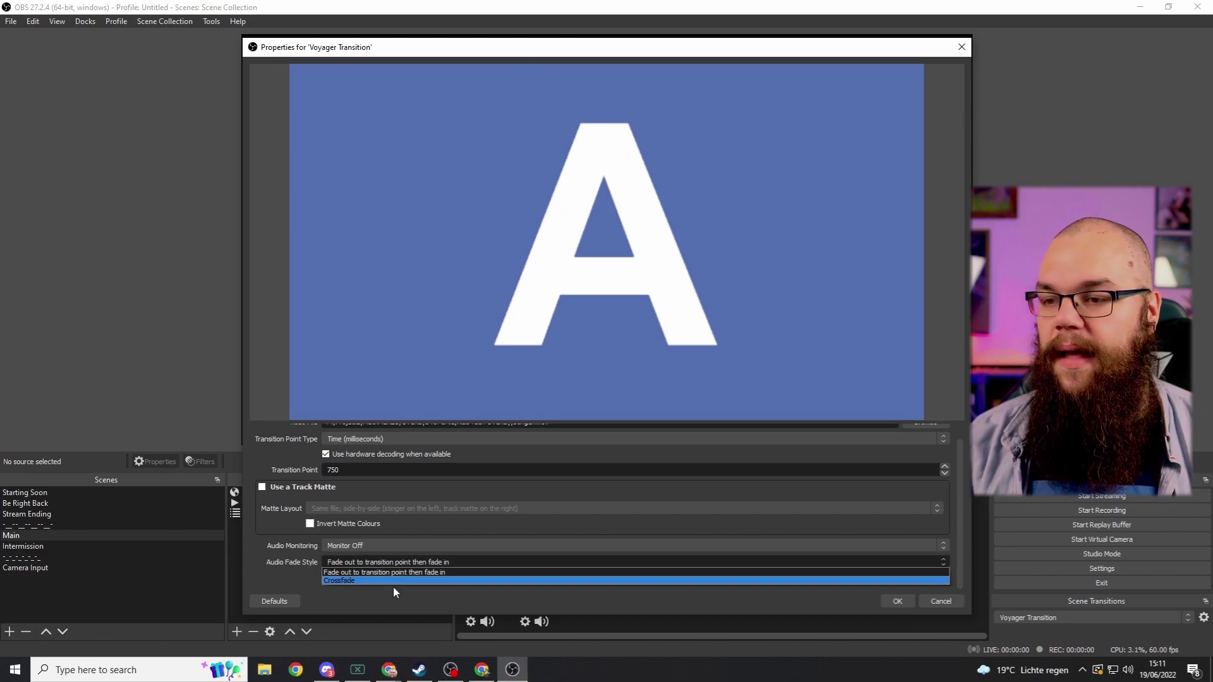
pyautogui.click(393, 582)
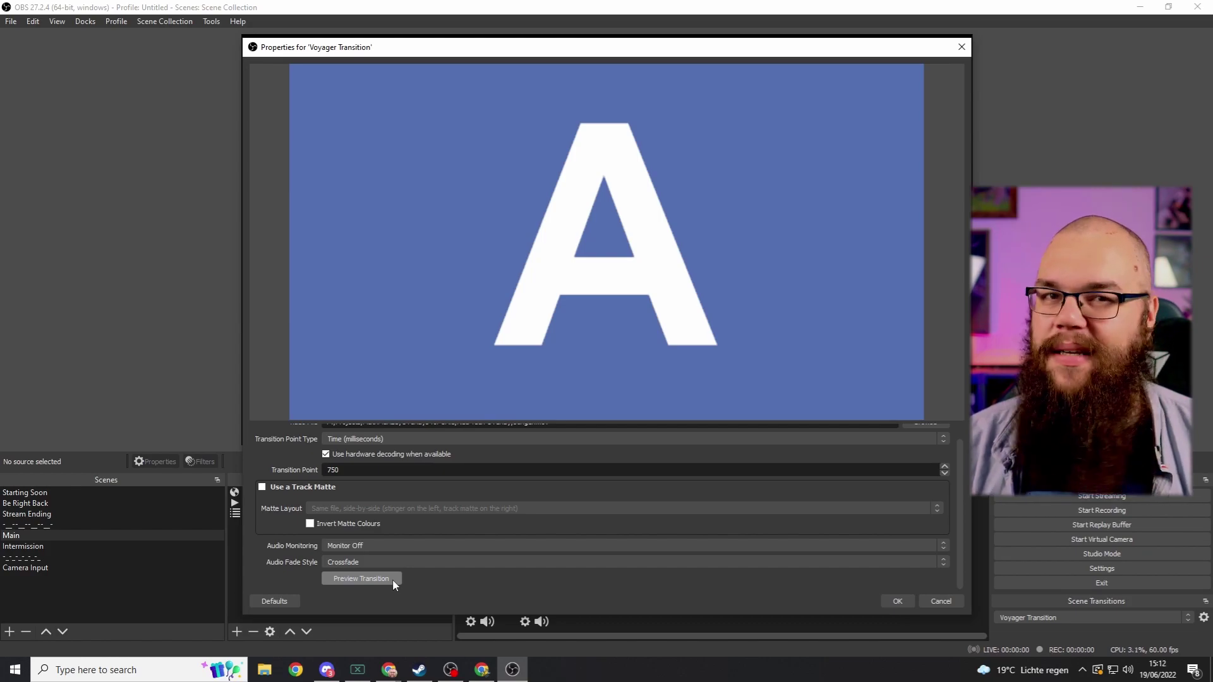
# Step: Apply the Voyager Transition properties and switch to the Intermission scene
pyautogui.click(895, 601)
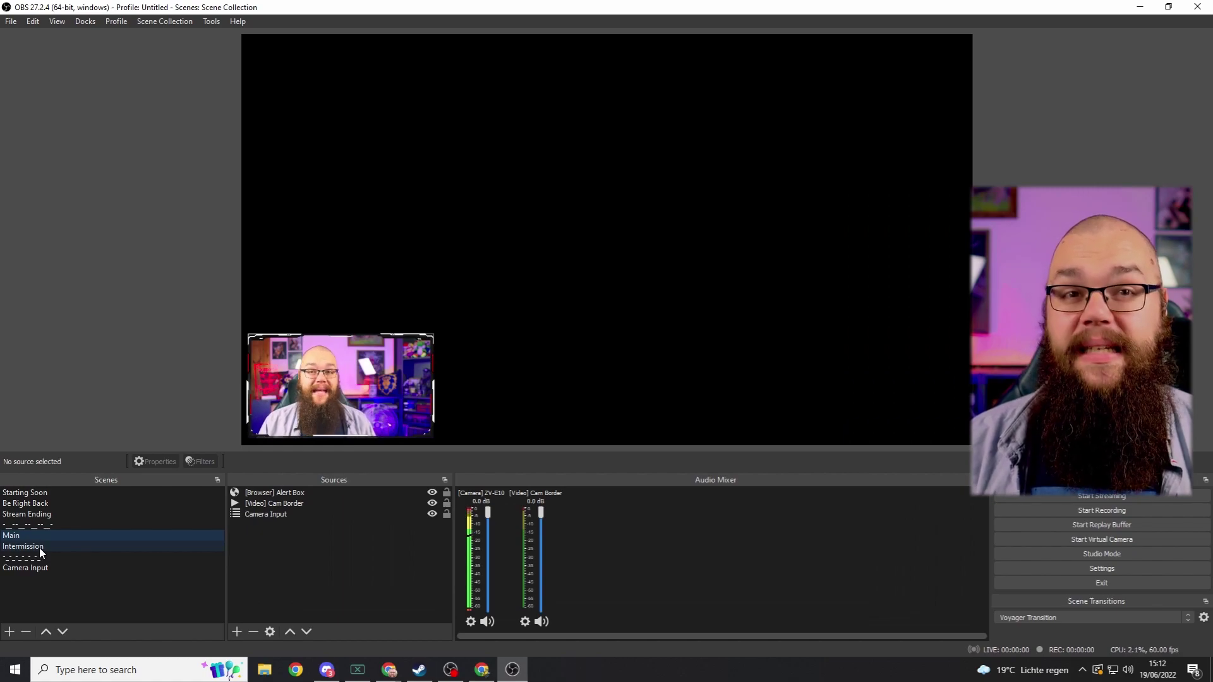
pyautogui.click(39, 547)
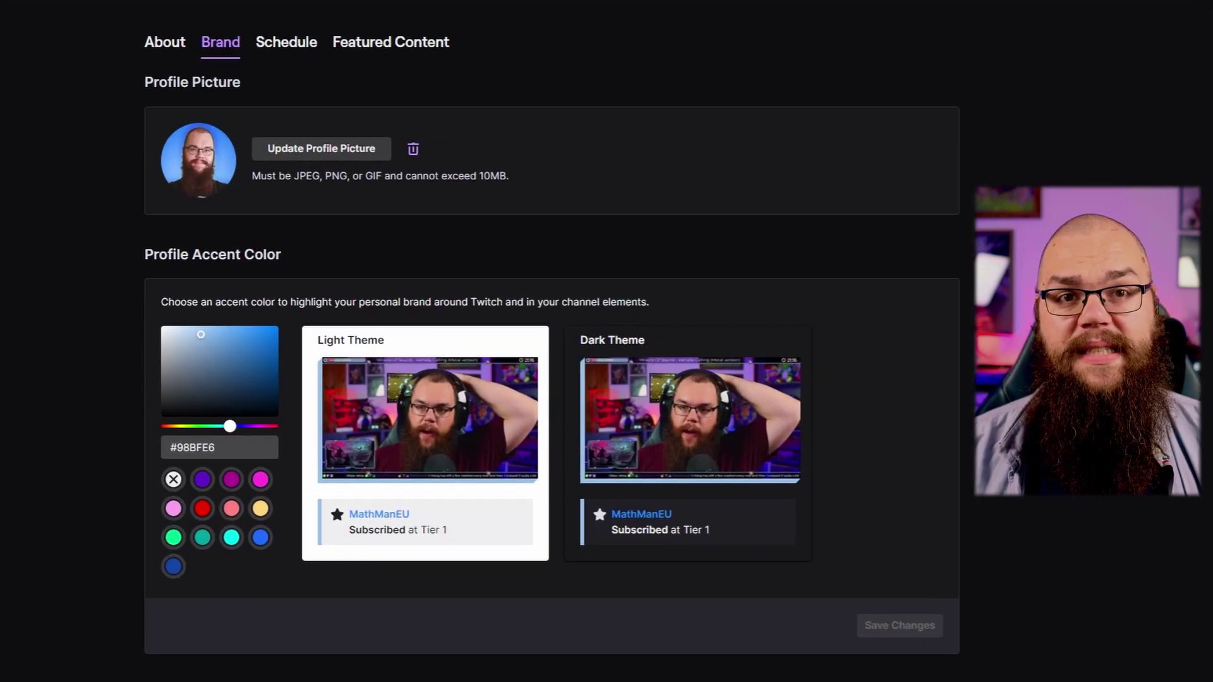
# Step: Scroll through the Brand page's accent colour #98BFE6, profile banner and video player banner
pyautogui.scroll(-6, 552, 341)
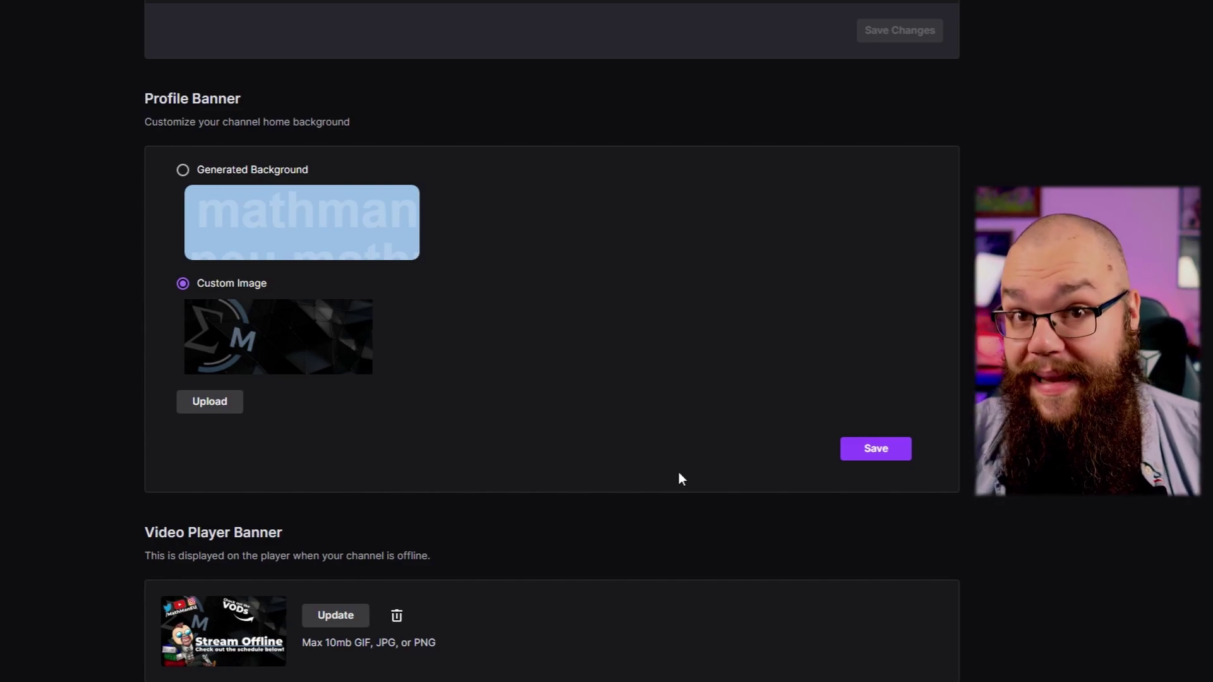
pyautogui.scroll(7, 670, 464)
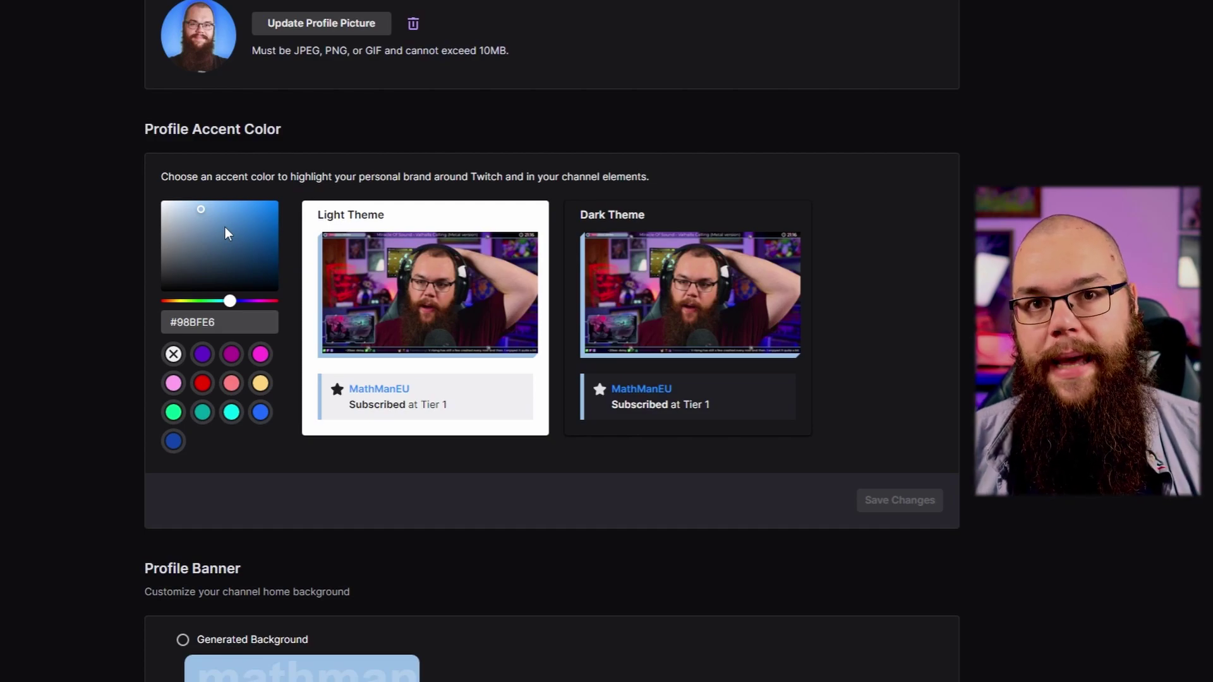
pyautogui.scroll(-1, 924, 259)
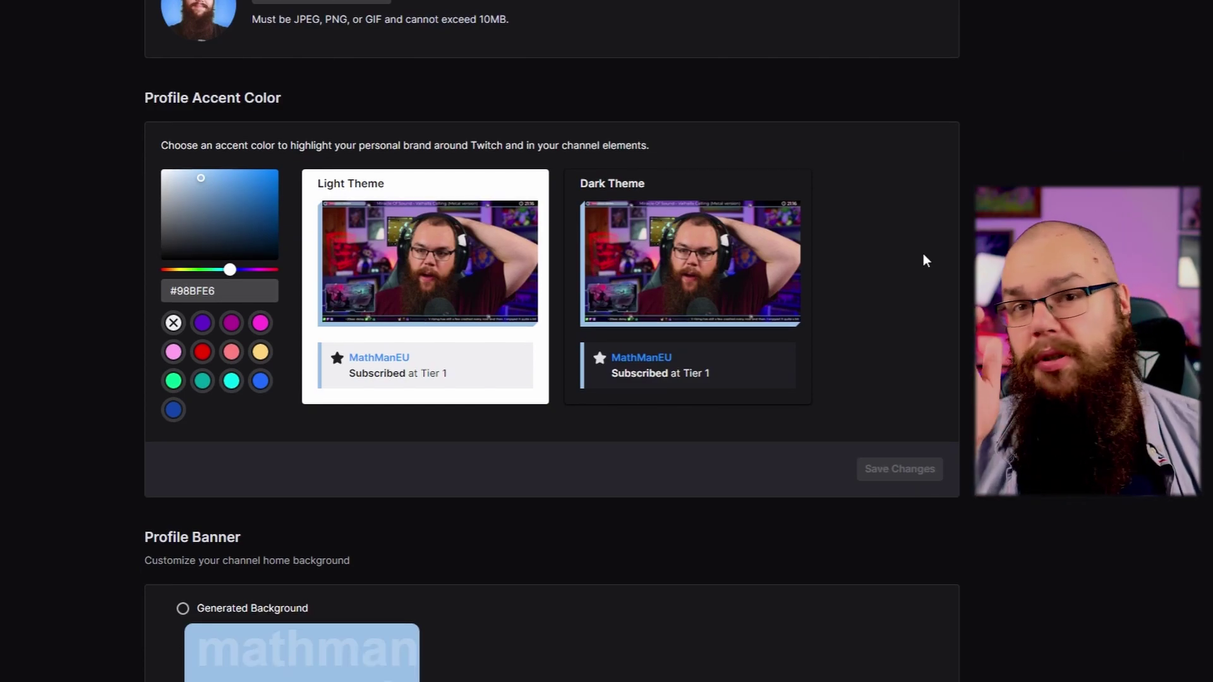